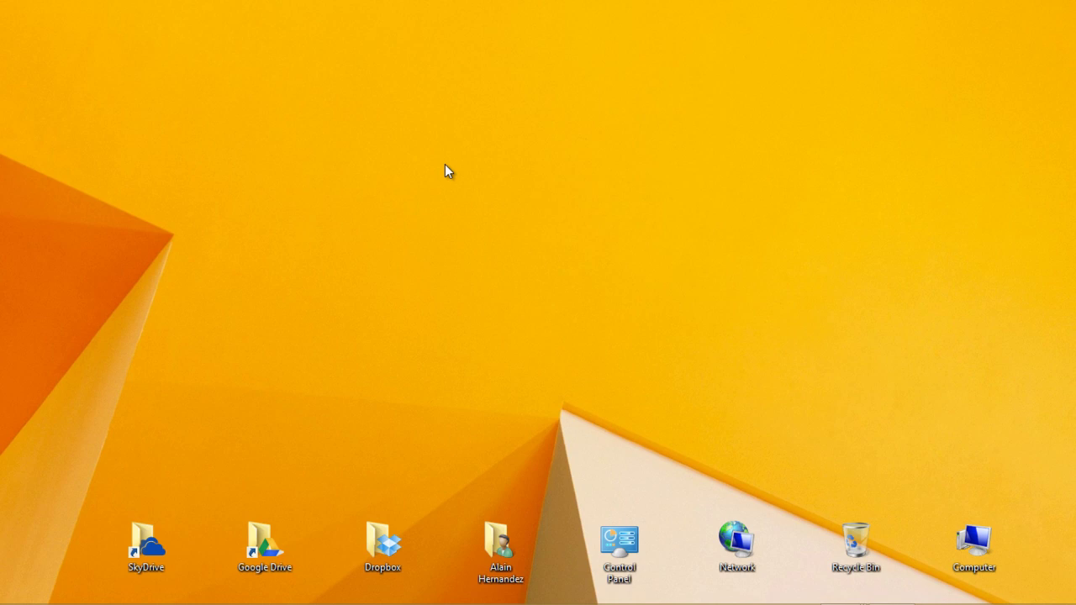
Step: Switch back and forth between the desktop and the Start screen, ending on the desktop
key(super)
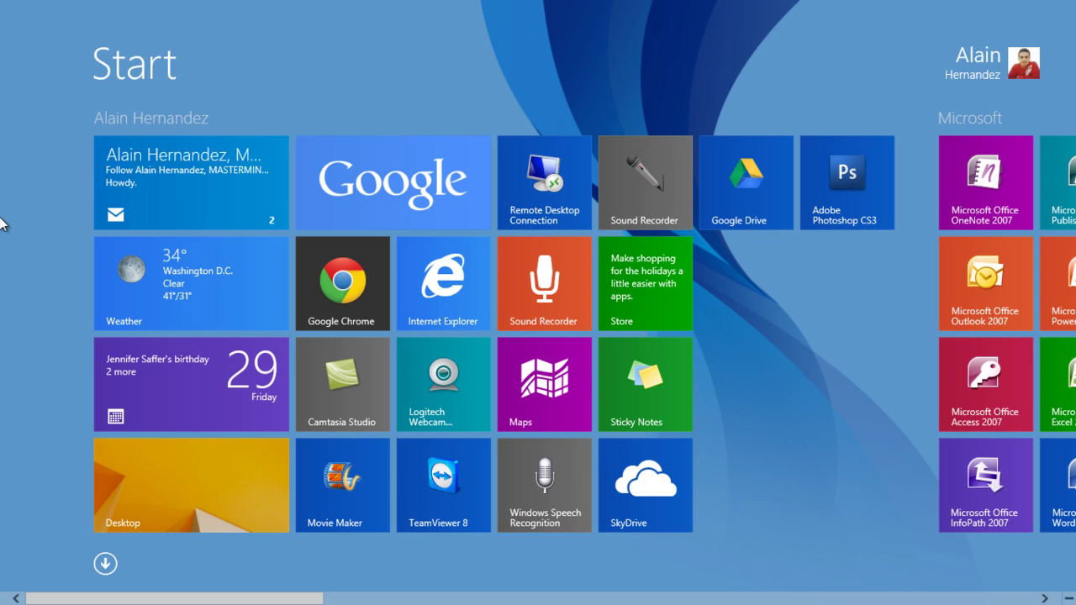
key(super)
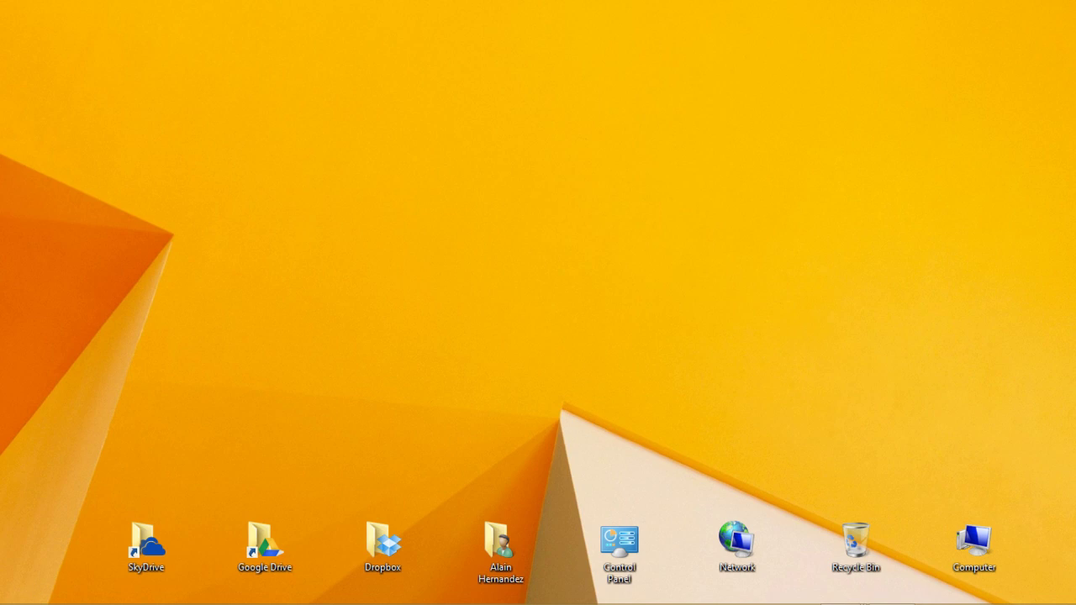
mouse_move(10, 590)
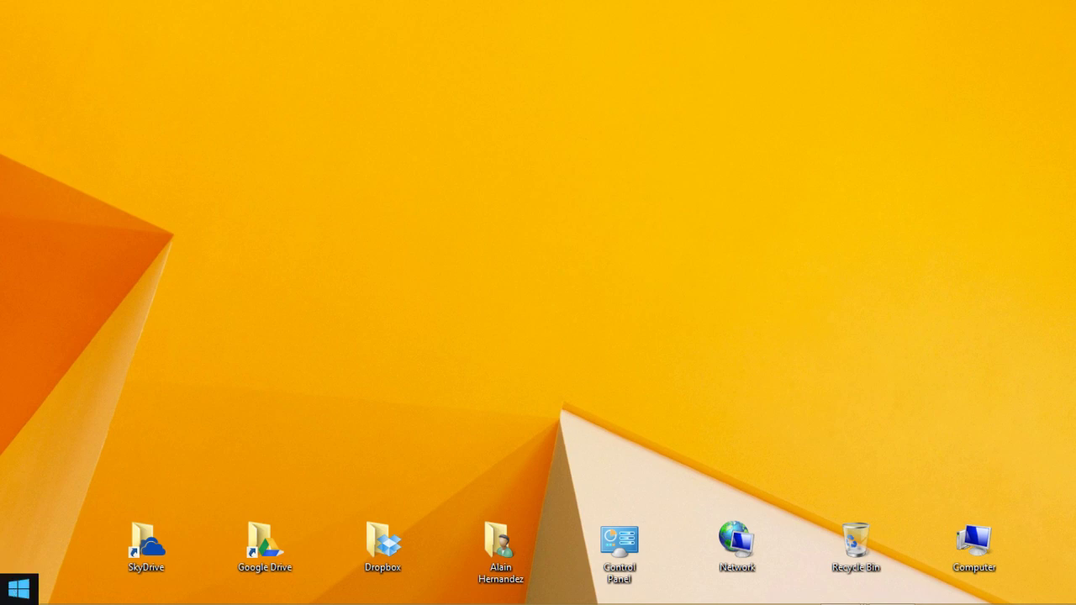
click(21, 591)
click(22, 592)
click(22, 592)
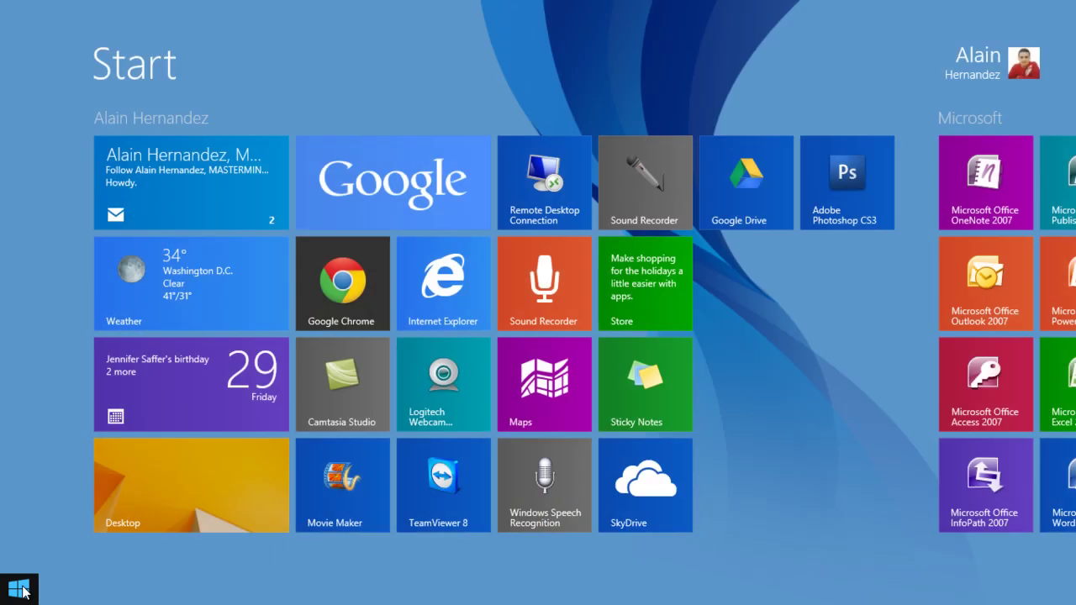
click(22, 592)
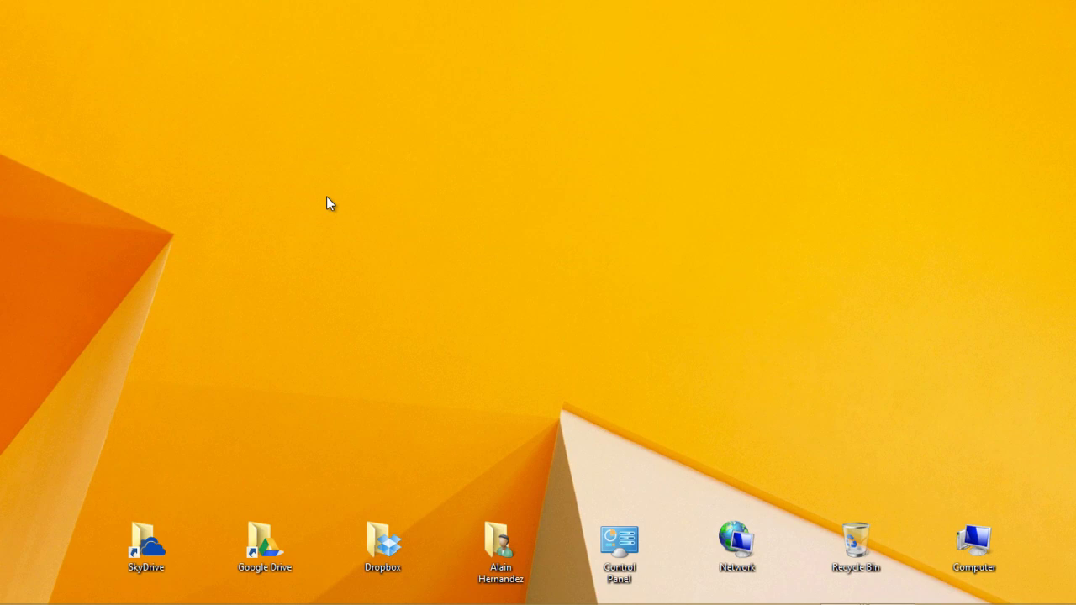
click(13, 589)
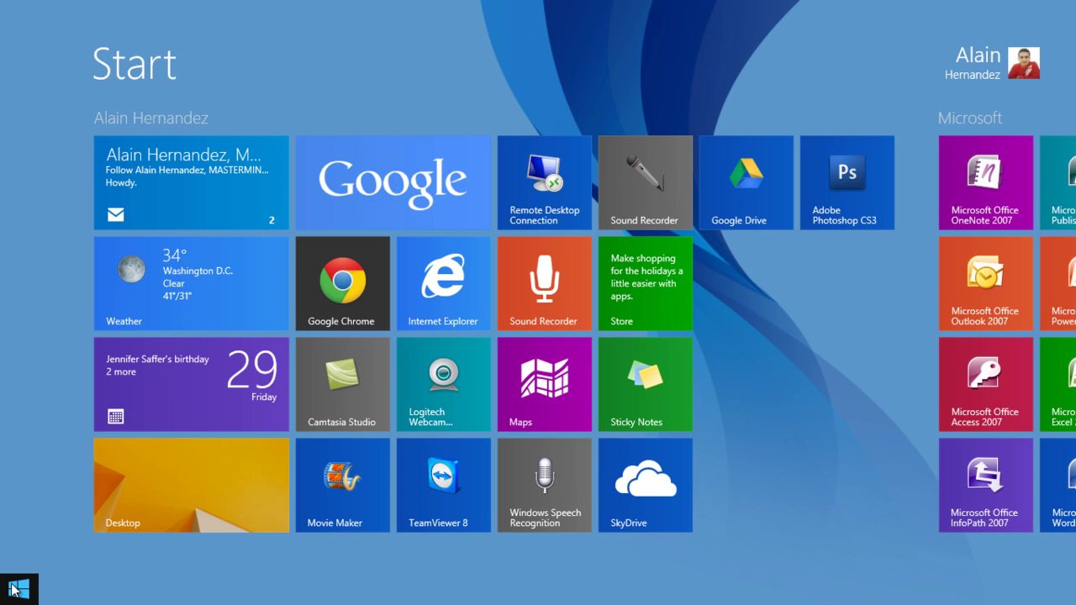
click(15, 590)
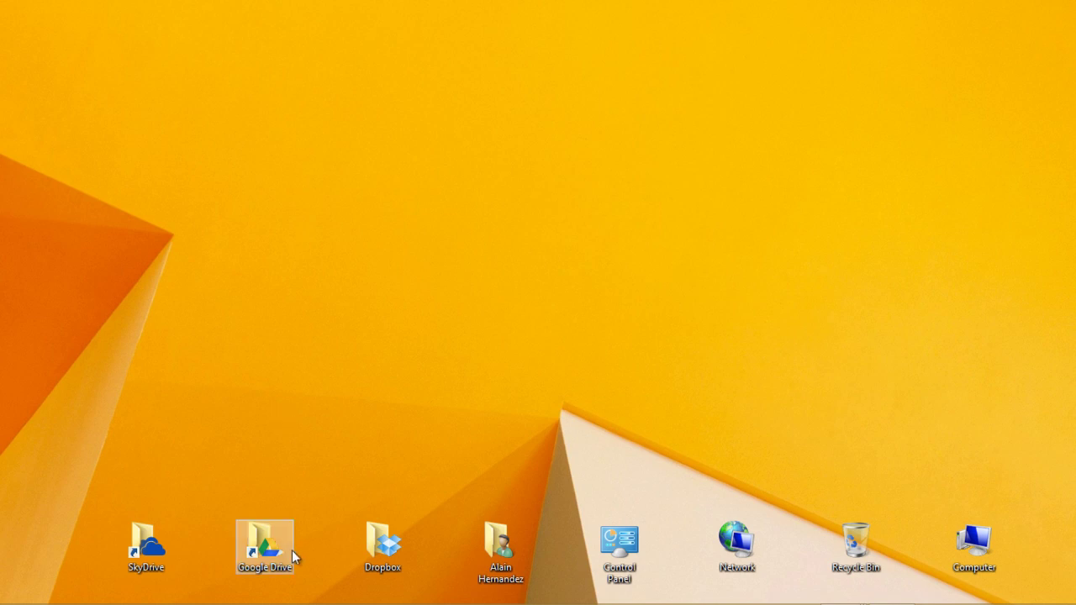
Step: Open the Start screen from the desktop
mouse_move(309, 602)
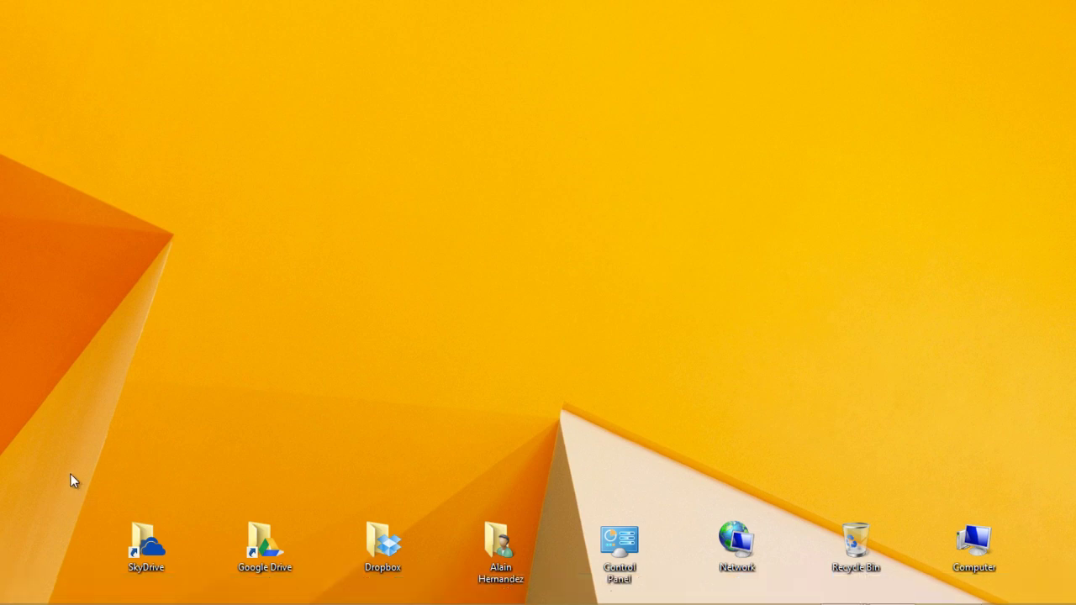
mouse_move(2, 602)
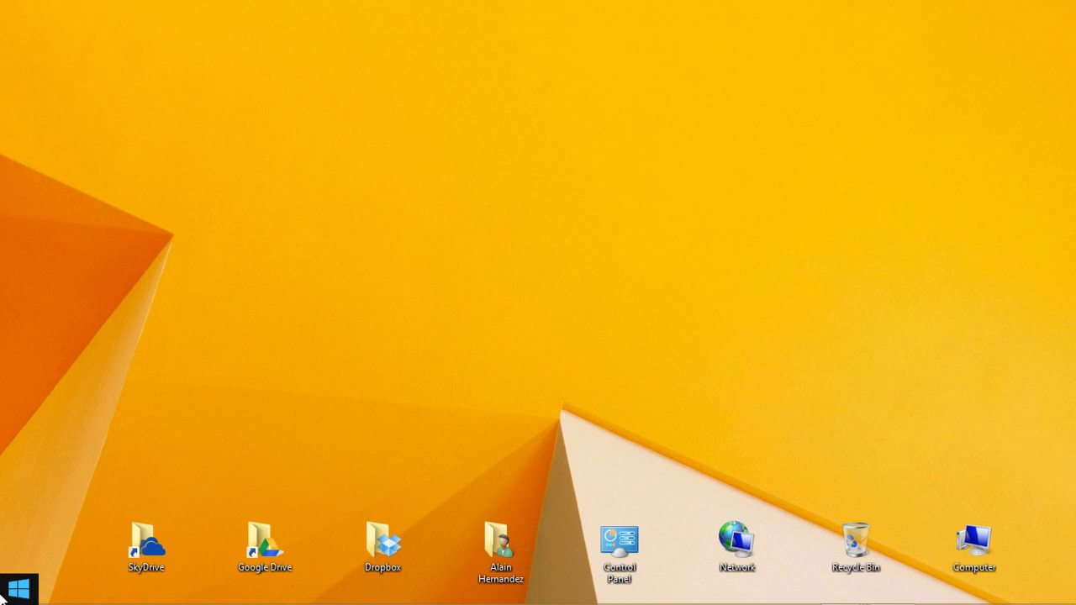
click(6, 595)
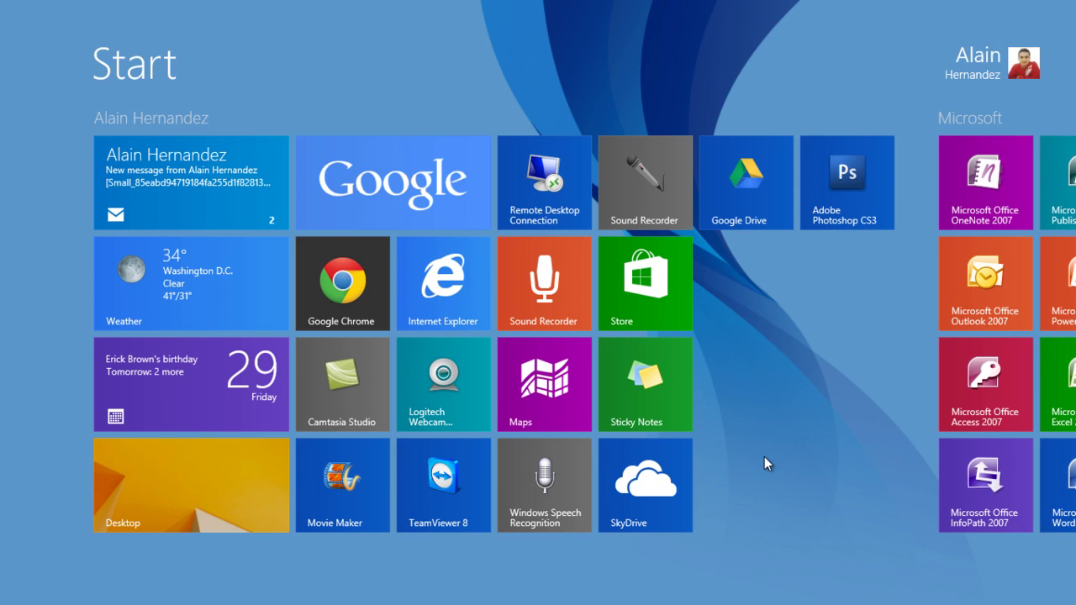
Step: Look through the Start screen's tile groups as far as Gaming and return to the first group
scroll(769, 447, down, 2)
scroll(776, 445, up, 2)
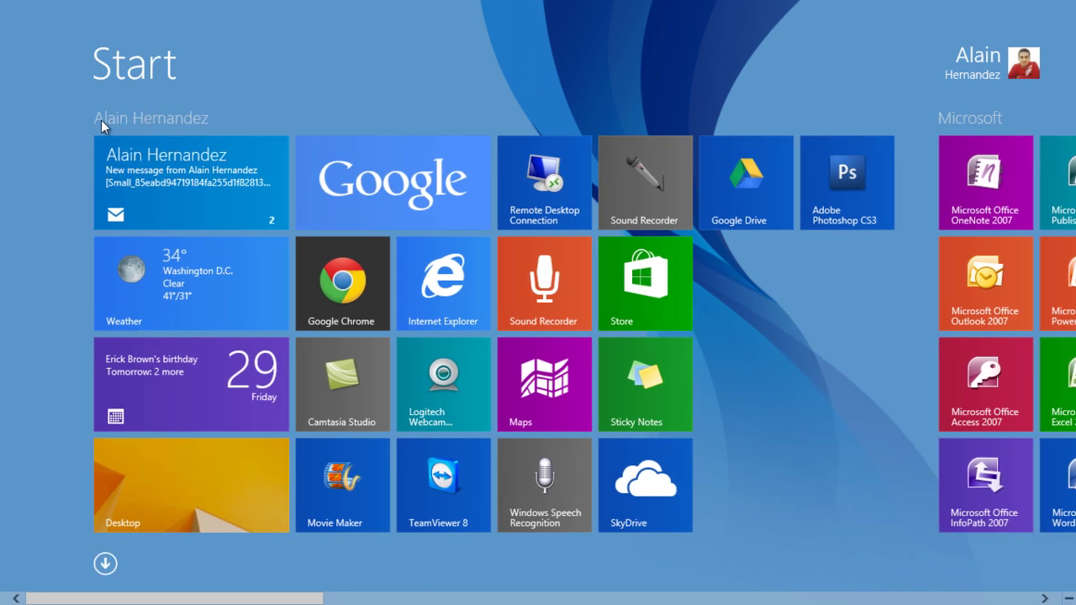
scroll(179, 120, down, 2)
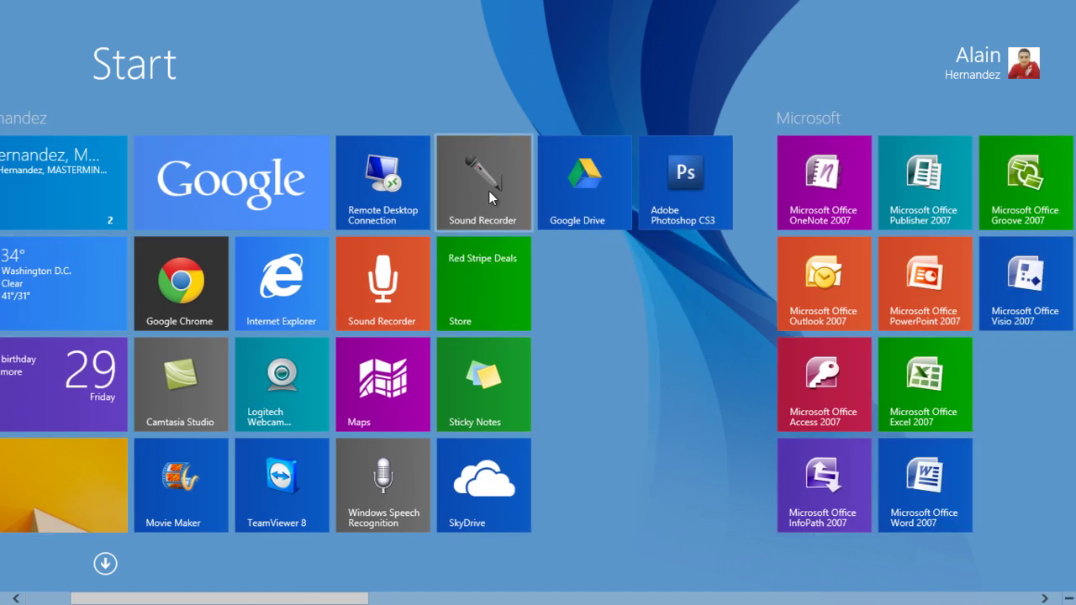
scroll(530, 216, down, 4)
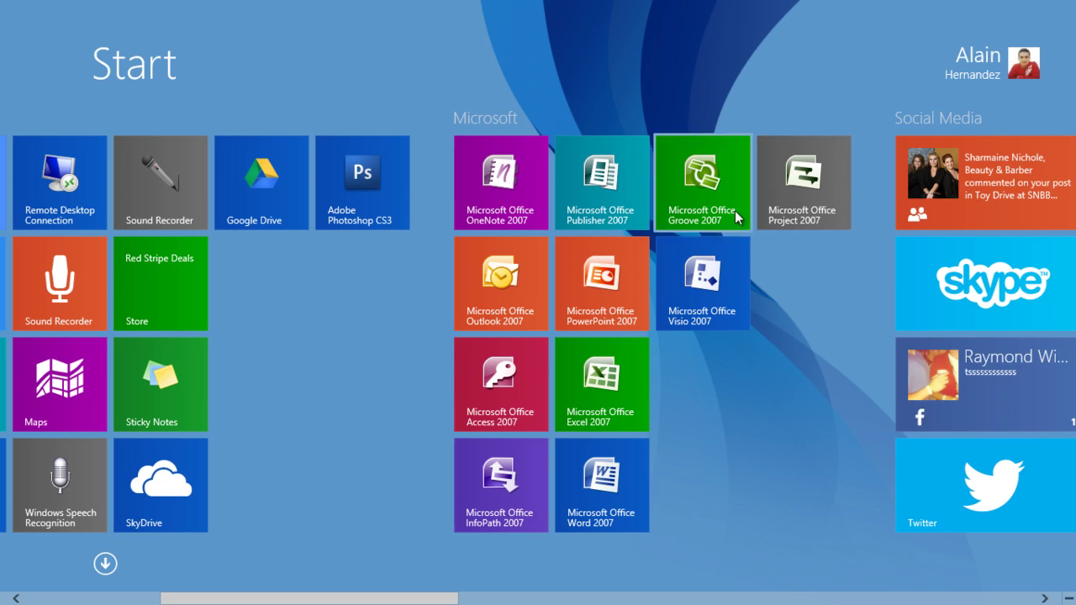
scroll(660, 295, down, 6)
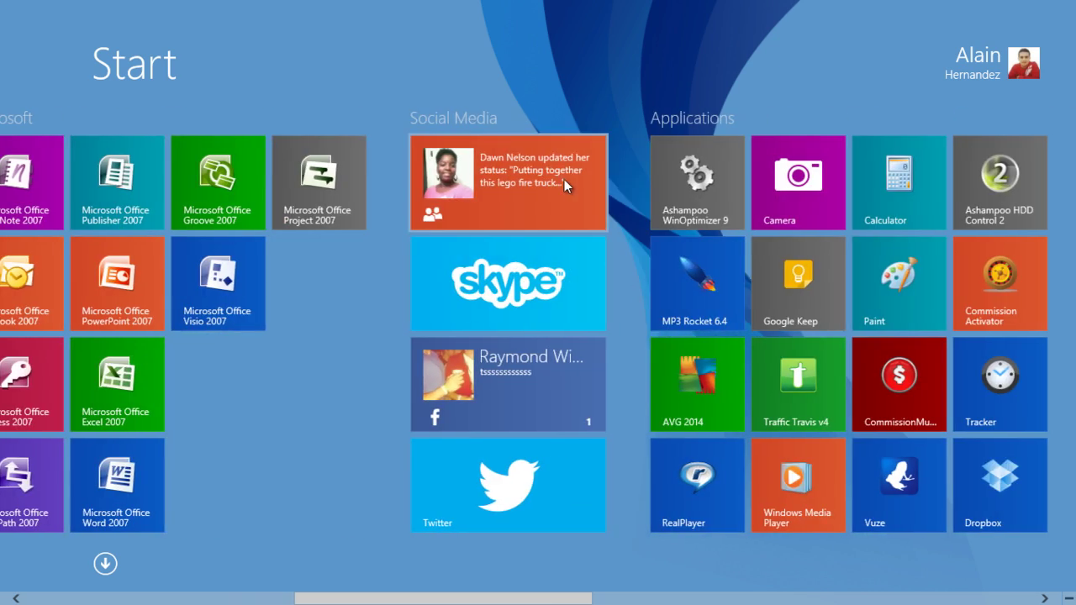
scroll(519, 487, down, 4)
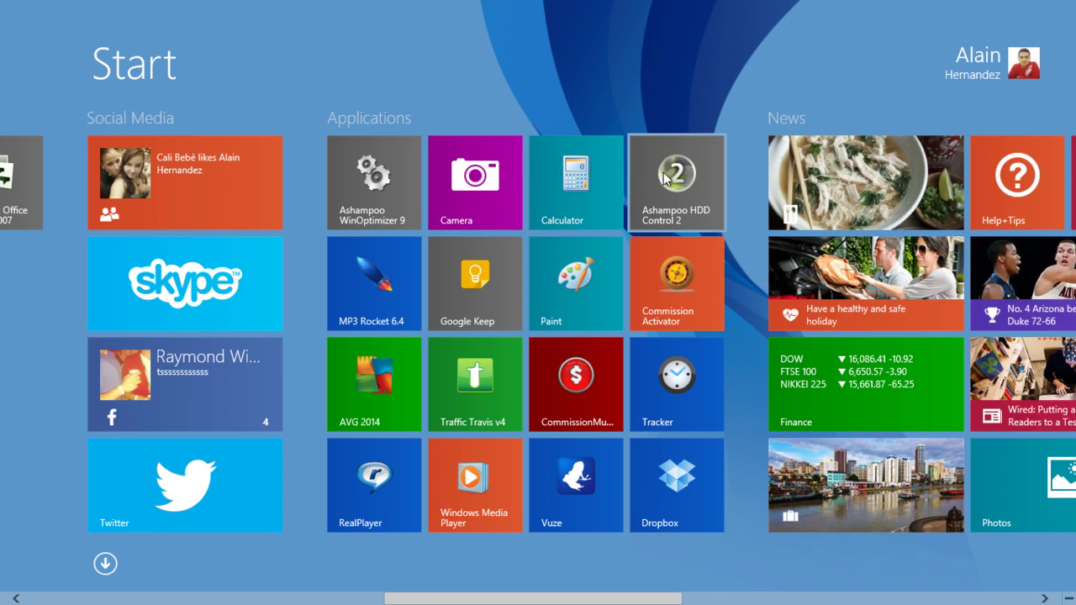
scroll(663, 173, down, 4)
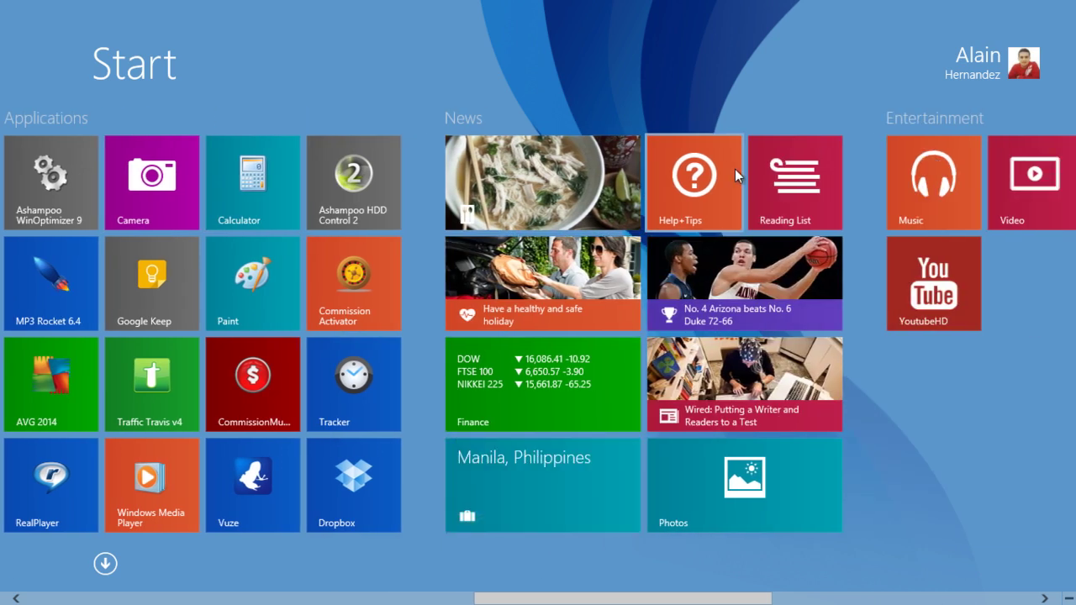
scroll(770, 184, down, 8)
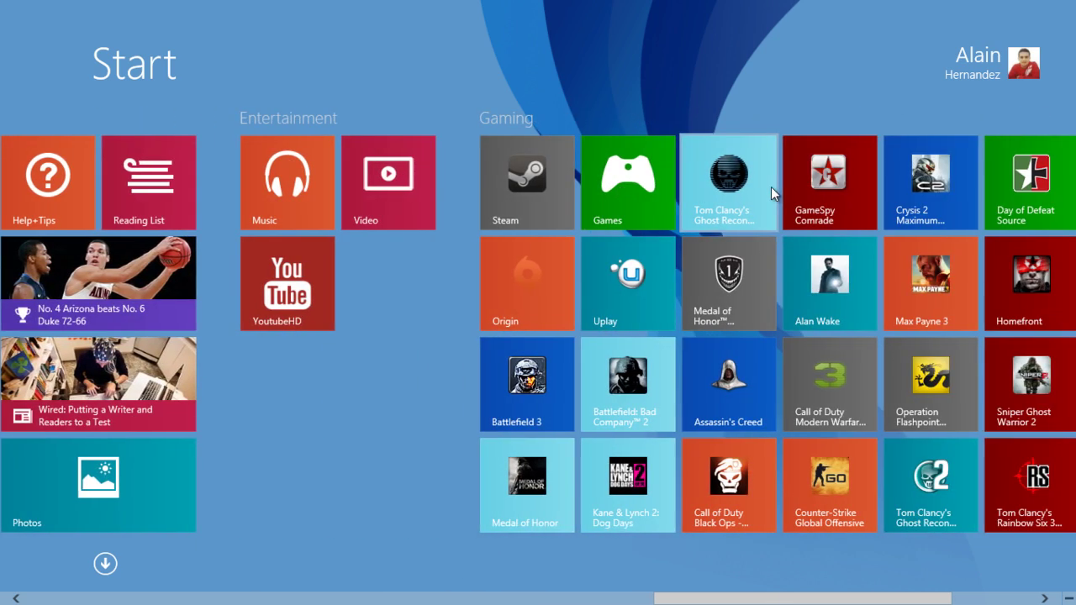
scroll(771, 187, down, 2)
scroll(623, 282, up, 10)
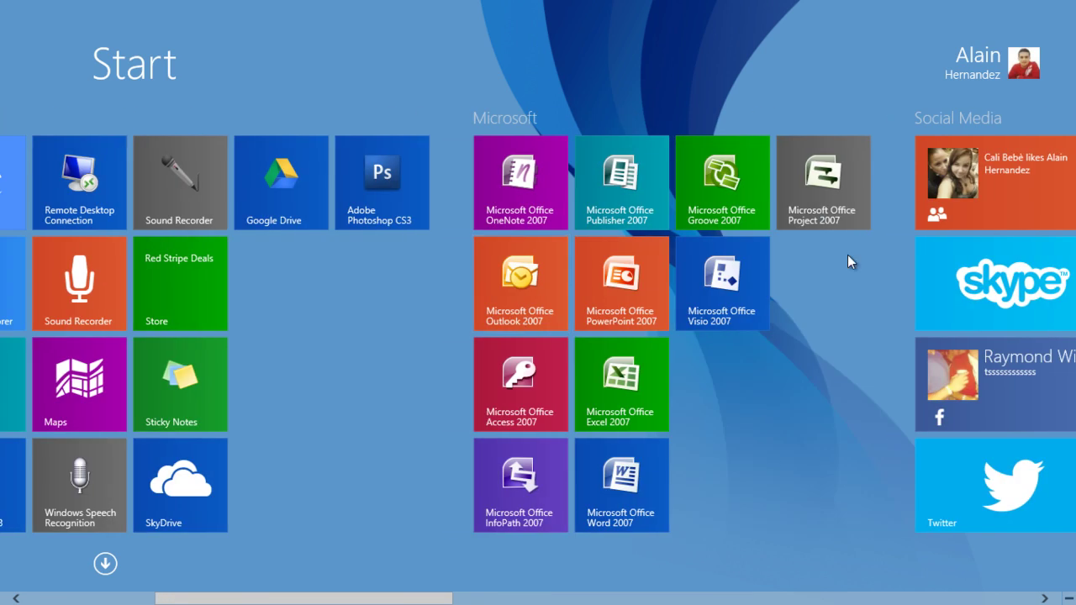
scroll(751, 278, up, 6)
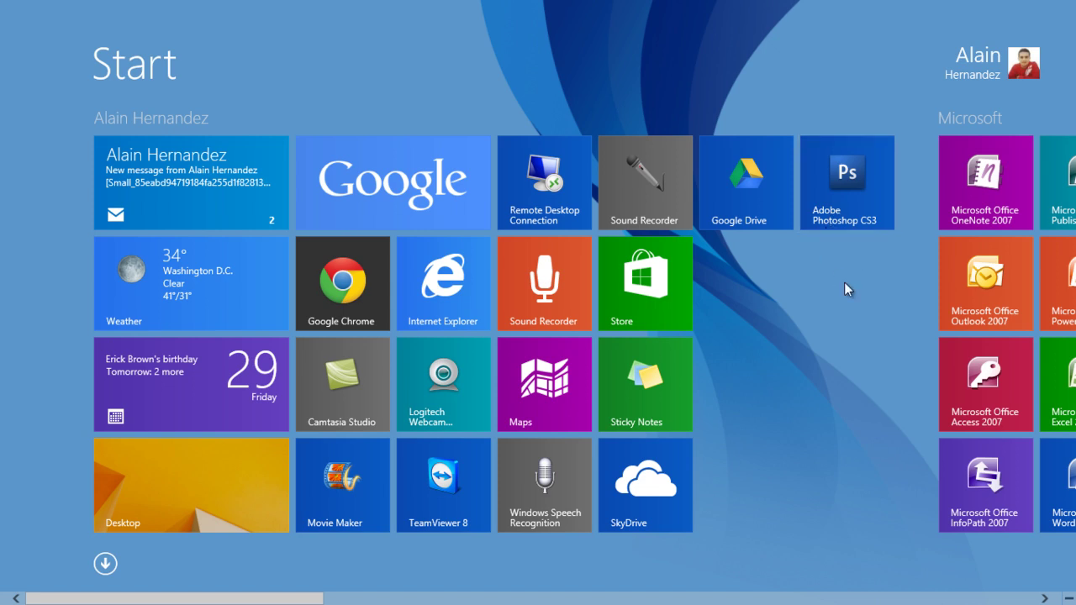
Step: Move the Microsoft Office Visio 2007 tile out of the Microsoft group into a new group before Social Media
scroll(820, 326, down, 5)
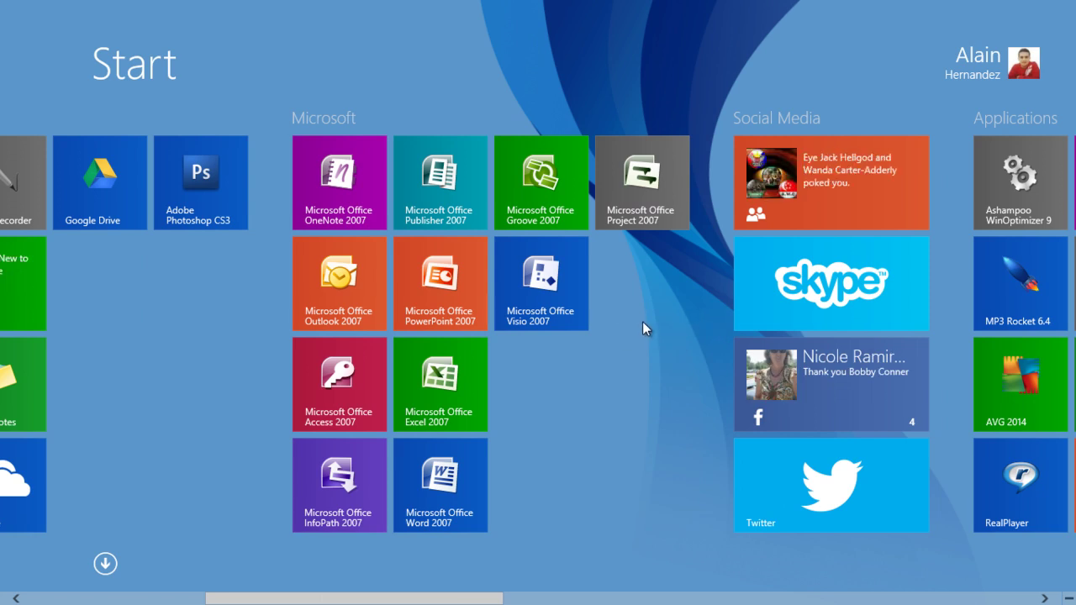
click(525, 294)
drag(535, 294, 689, 215)
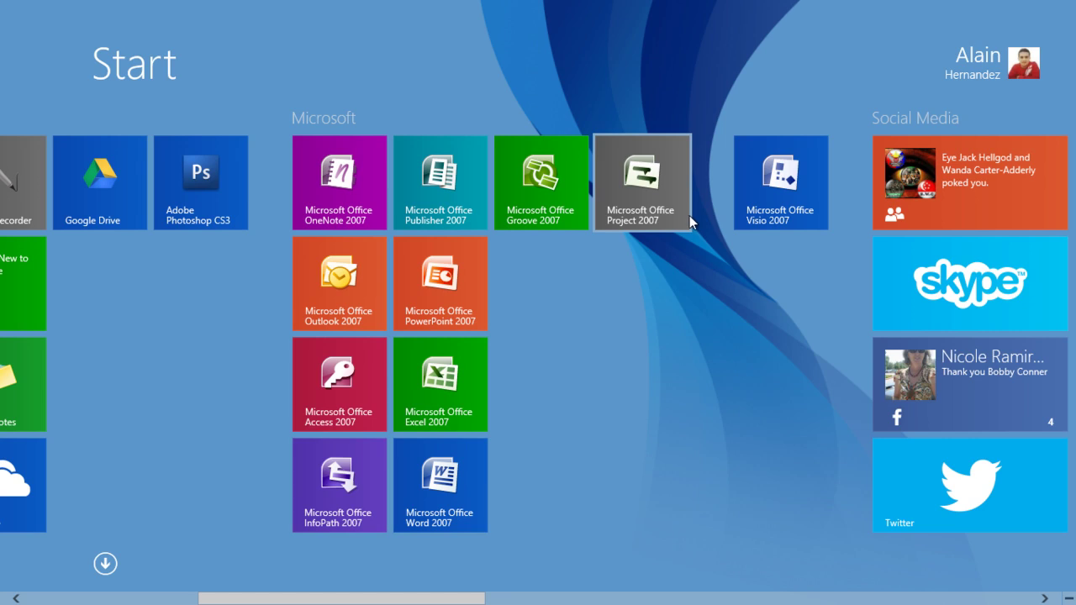
Step: Open the name of the new Visio tile group for editing and leave it blank
right_click(678, 284)
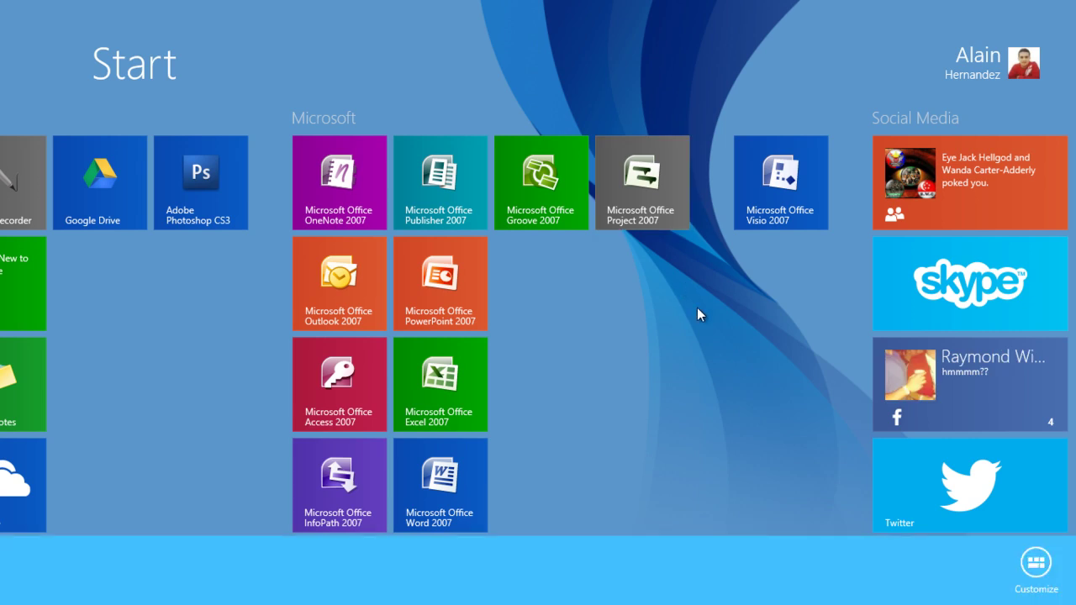
click(1037, 565)
click(812, 132)
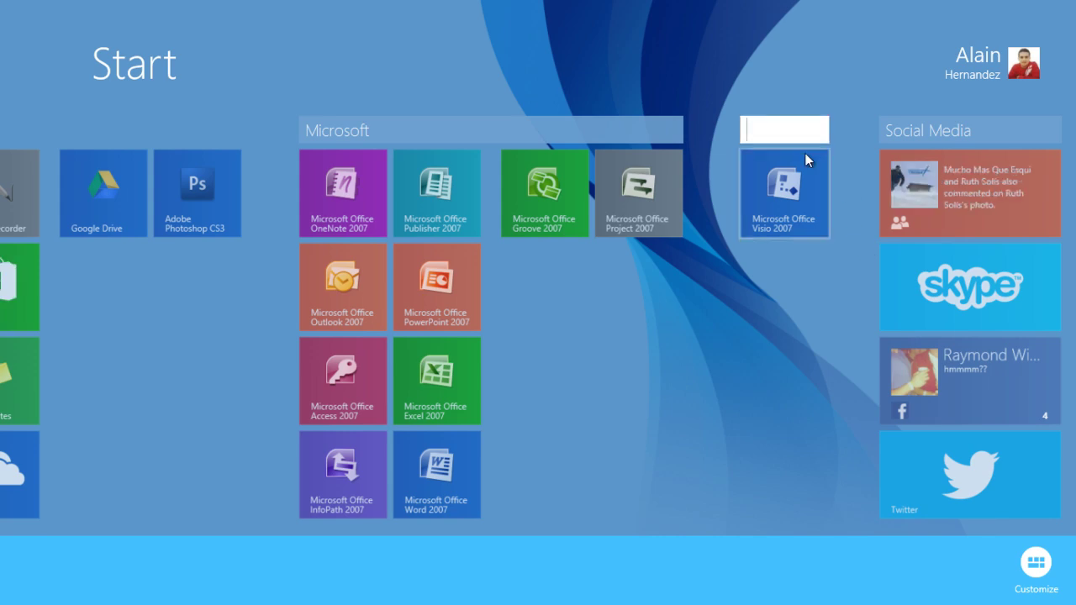
click(780, 302)
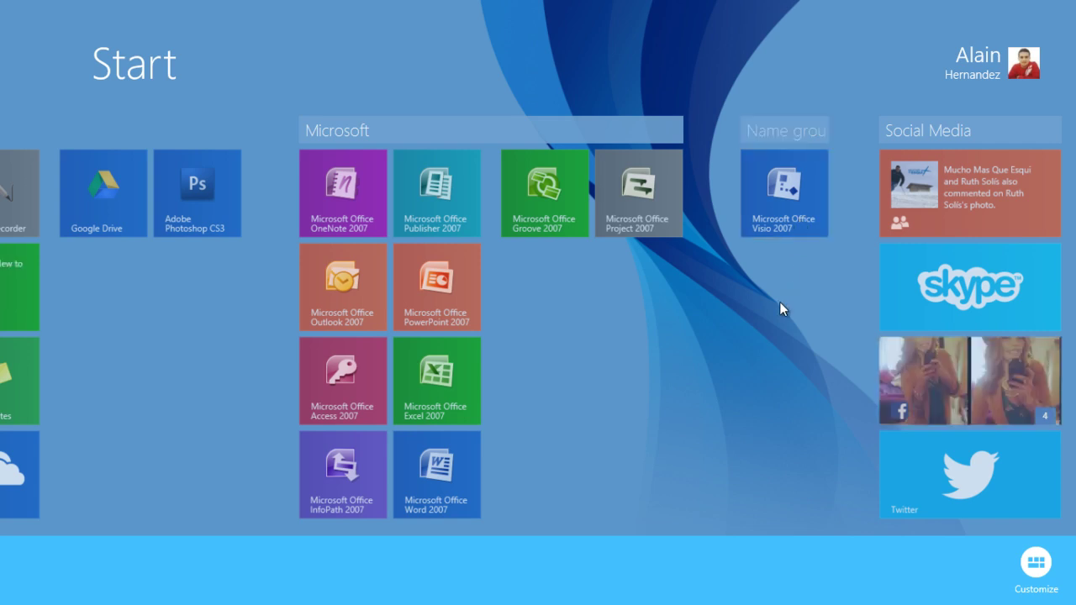
Step: Leave customizing and move the Visio 2007 tile back into the Microsoft group below the Groove 2007 tile
click(768, 321)
drag(765, 192, 609, 284)
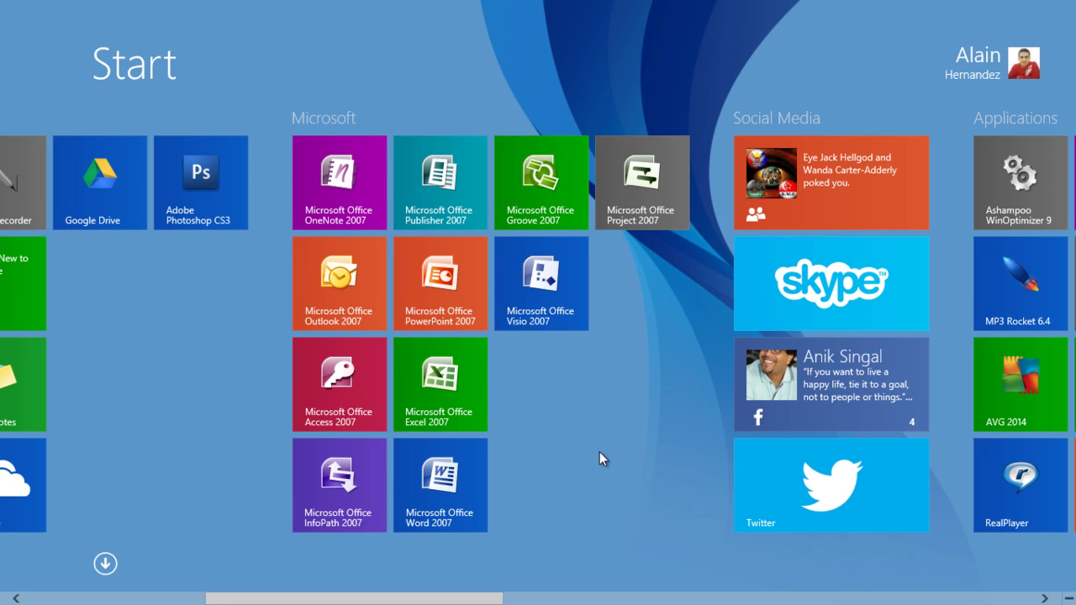
Step: Examine the editable names of the Microsoft, first and Social Media tile groups, then leave customizing without renaming any
right_click(611, 395)
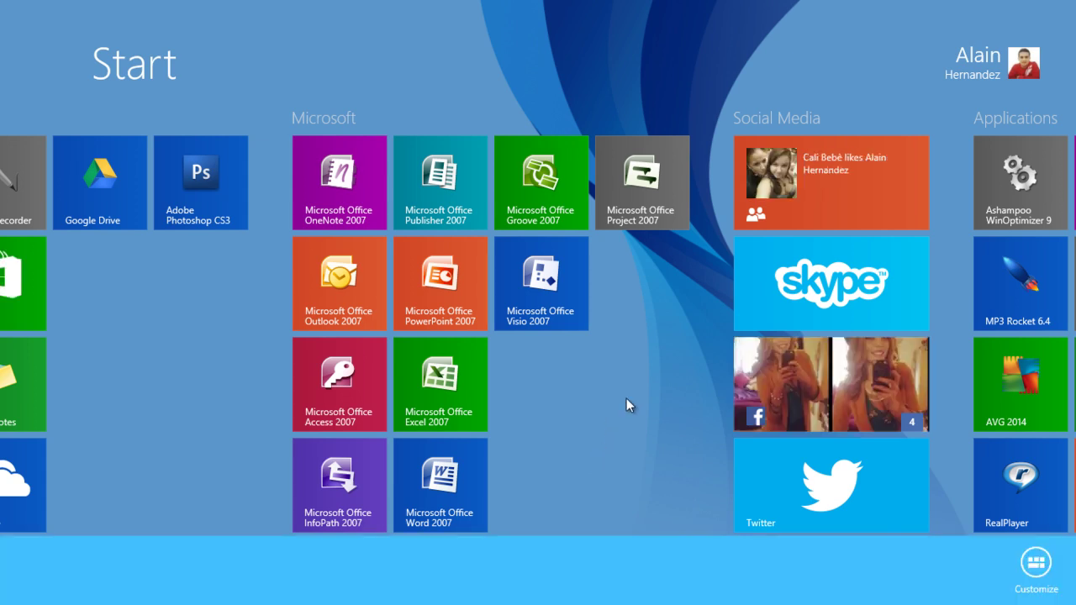
click(1039, 563)
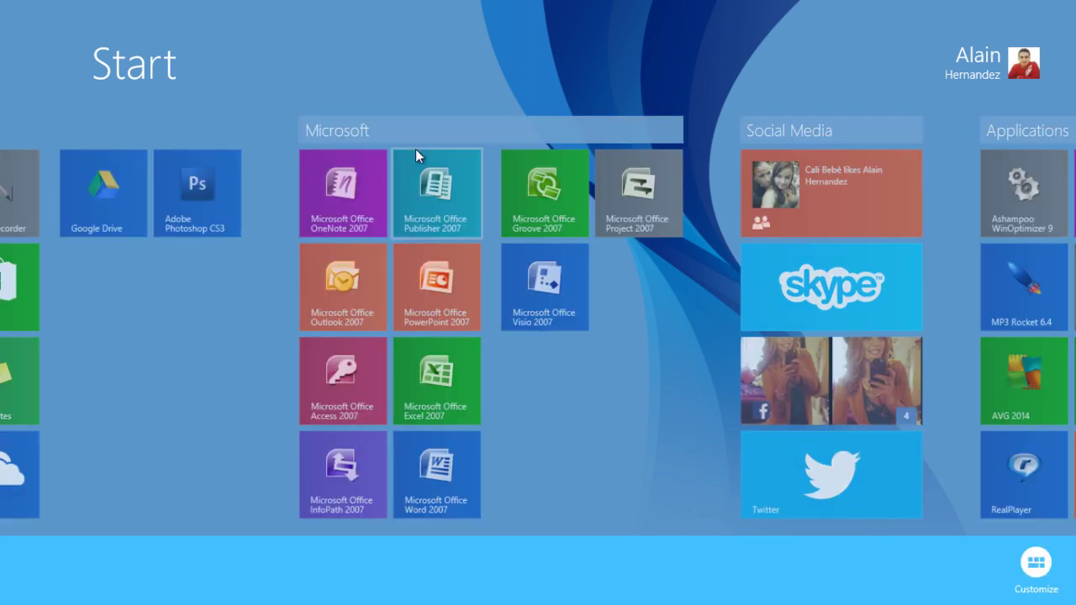
click(392, 130)
scroll(441, 249, up, 5)
click(301, 131)
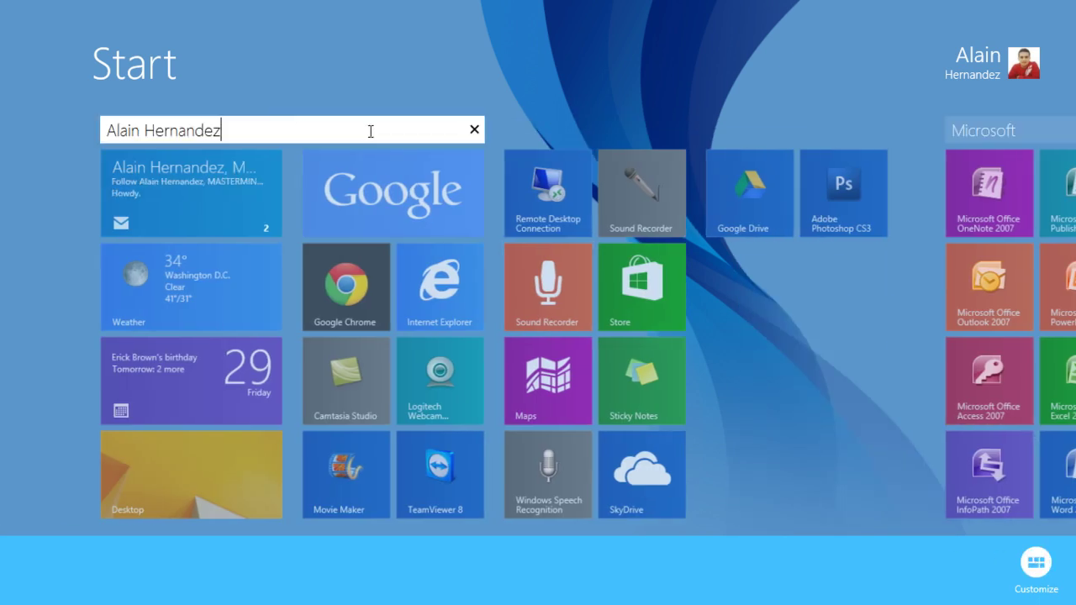
scroll(301, 130, down, 5)
click(428, 130)
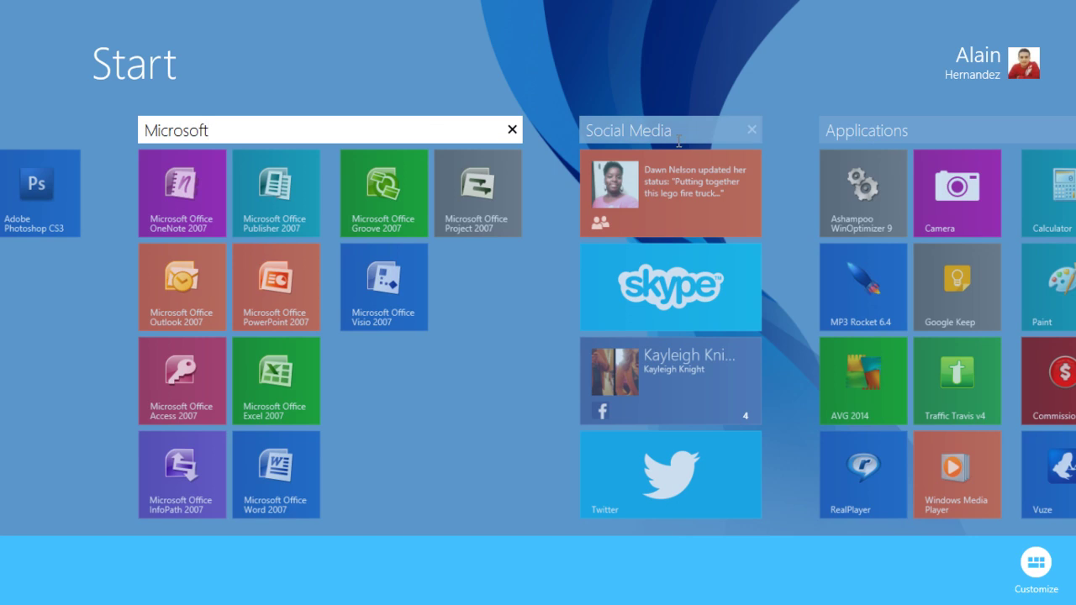
click(623, 138)
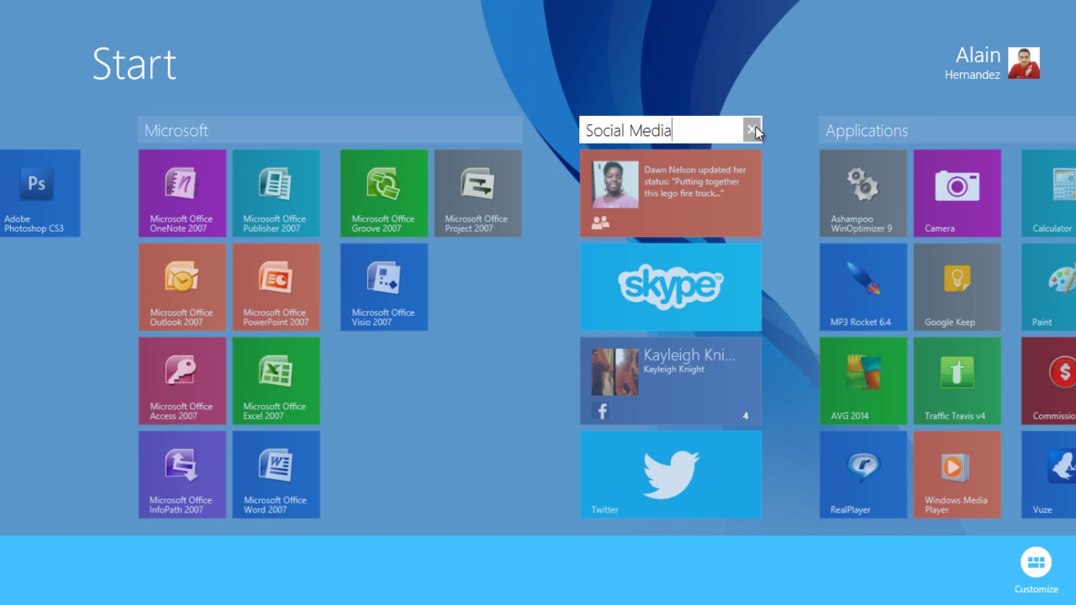
click(495, 386)
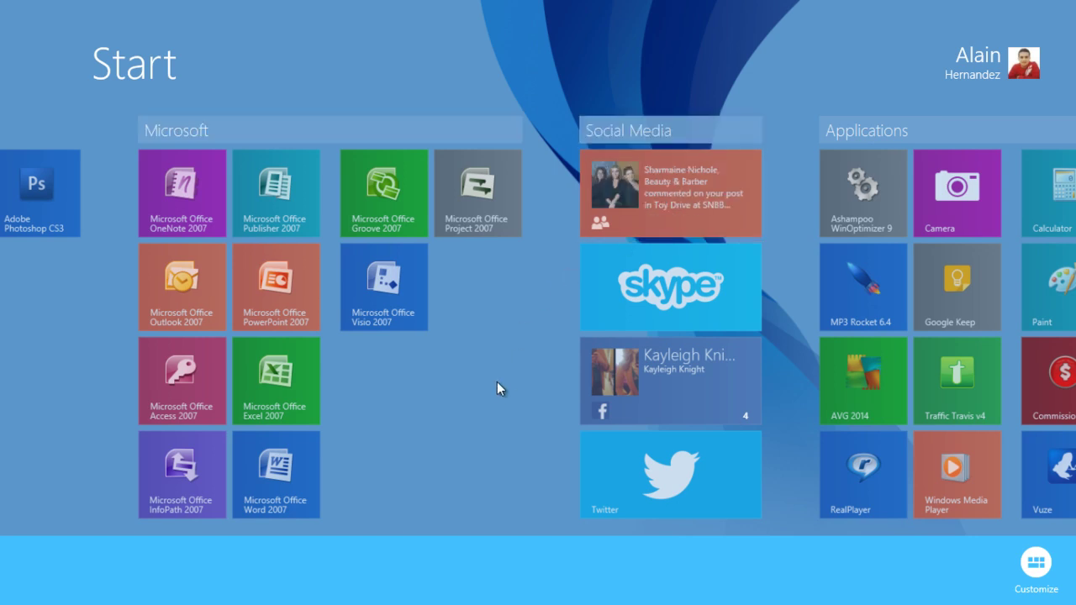
click(492, 371)
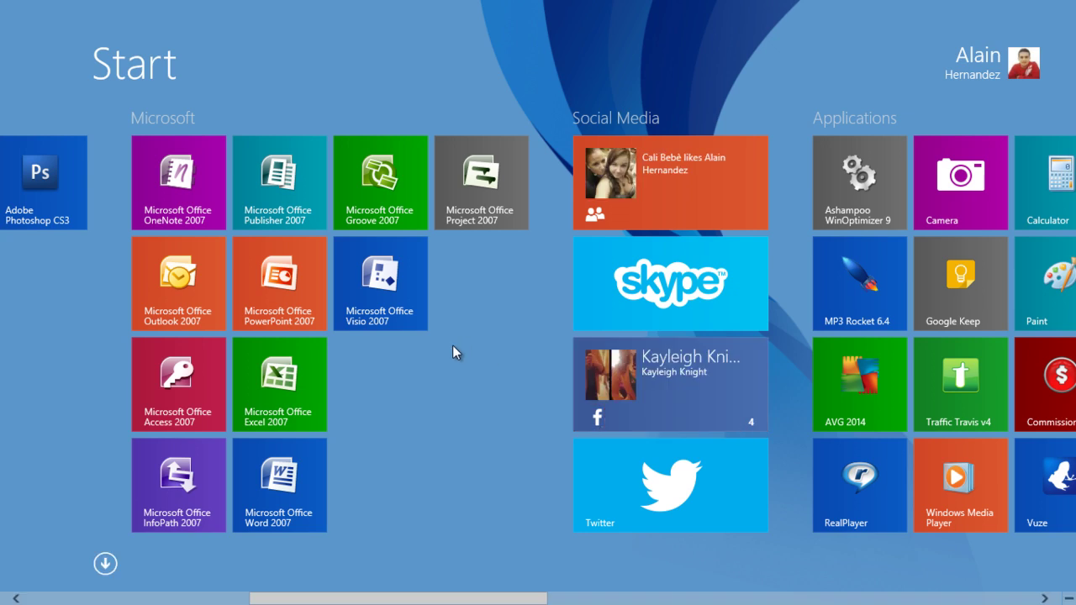
Step: Display the Start screen's customize option from the empty area around the Start heading
scroll(460, 366, up, 2)
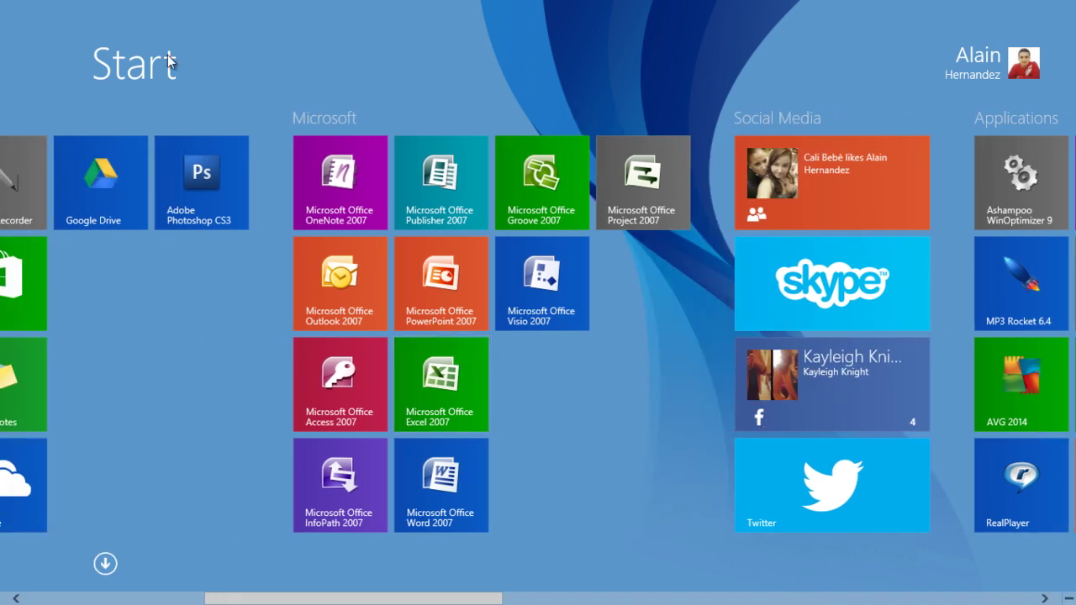
right_click(233, 62)
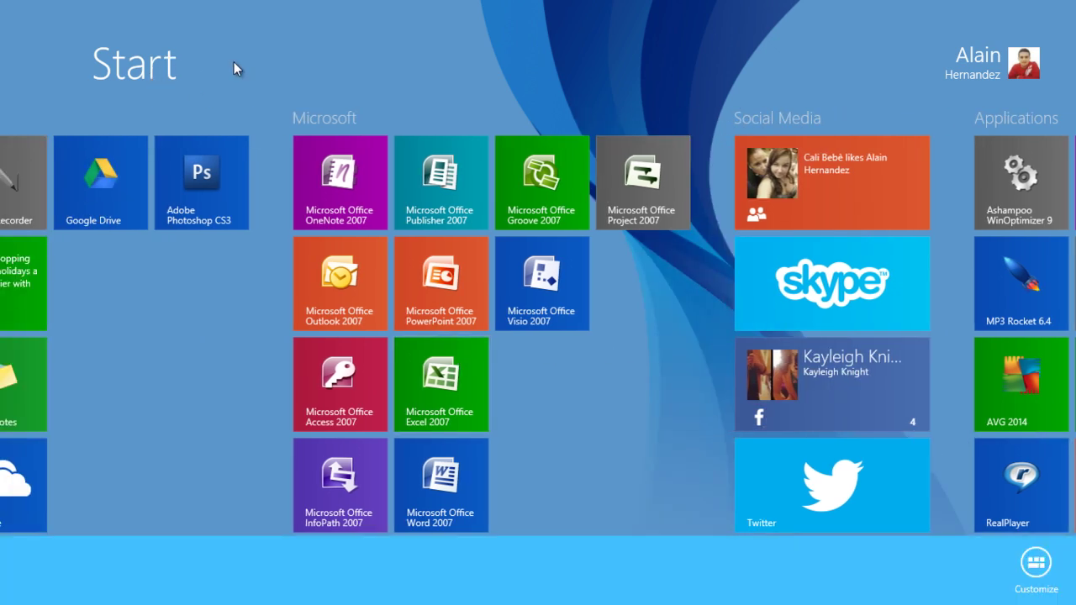
right_click(151, 65)
right_click(144, 66)
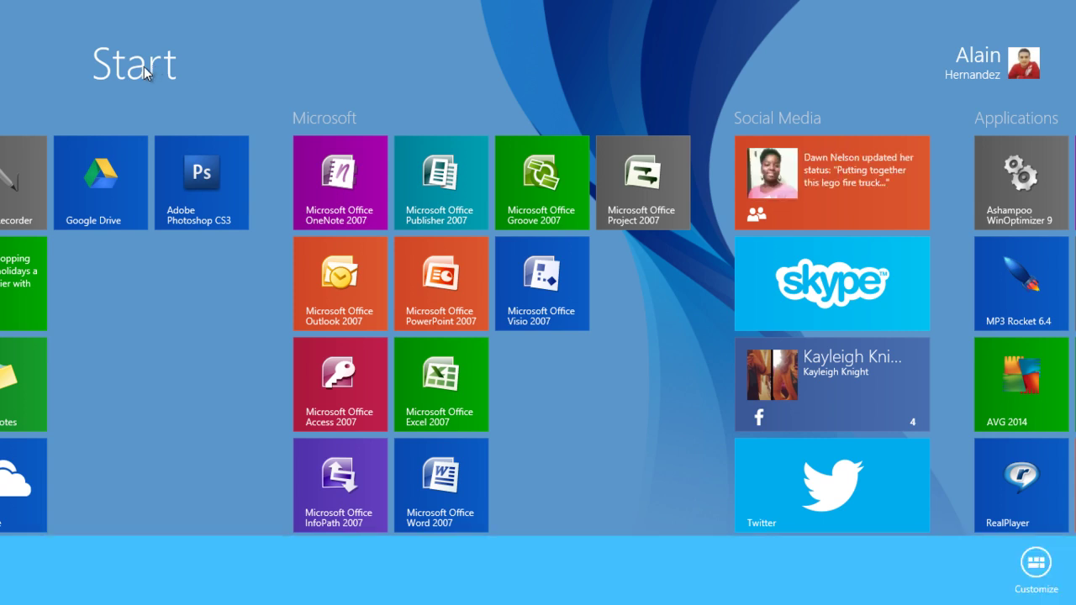
Step: Open the Apps view from the Start screen and browse the list of installed apps
scroll(144, 66, up, 5)
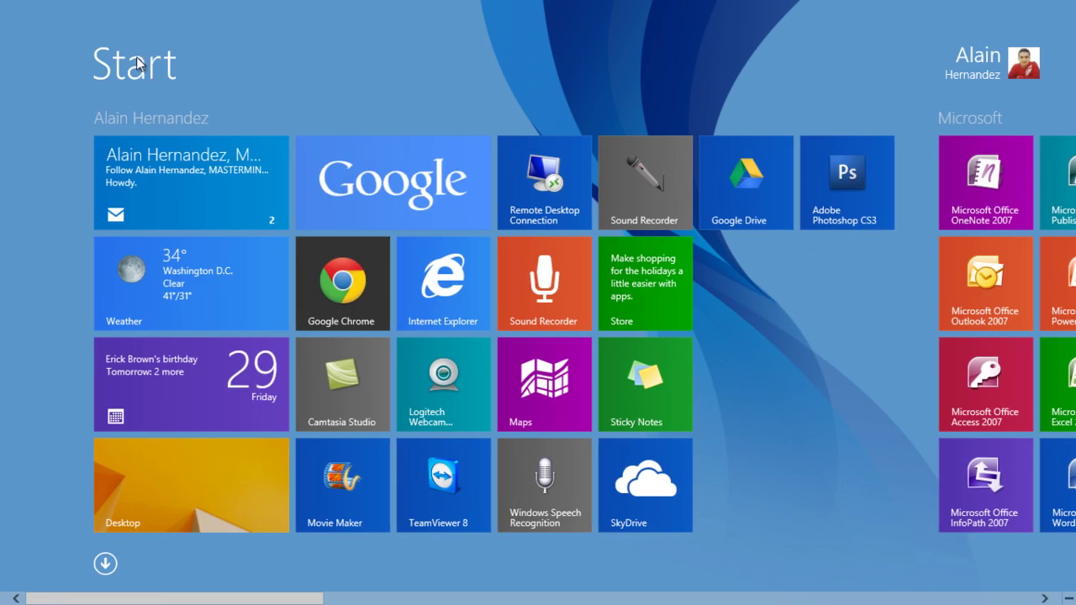
click(105, 564)
click(104, 566)
click(106, 570)
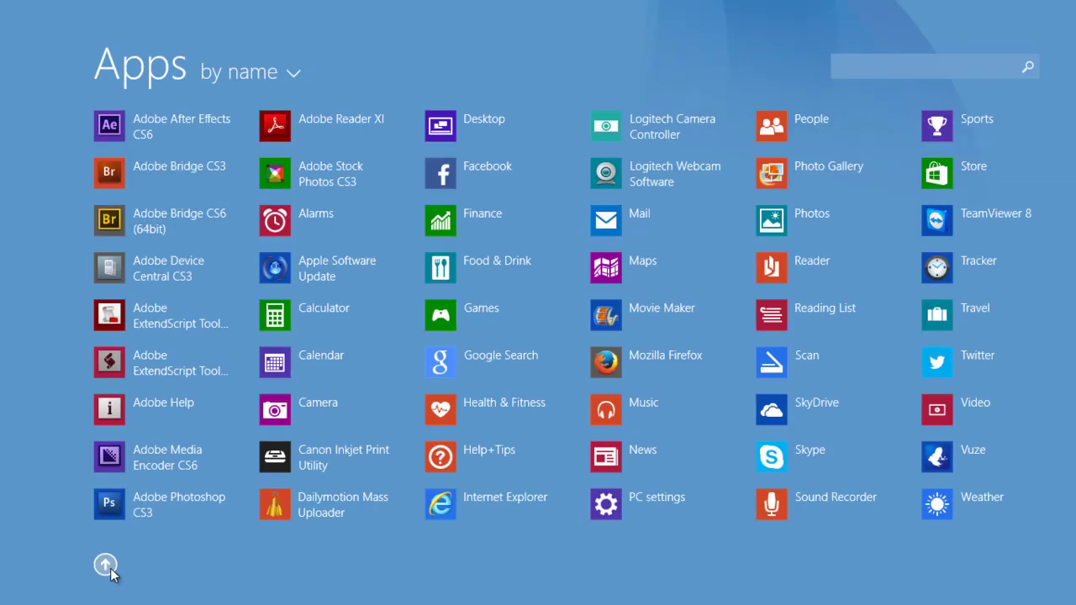
scroll(318, 412, down, 10)
scroll(314, 420, up, 6)
scroll(314, 421, up, 3)
scroll(412, 275, down, 5)
scroll(403, 283, down, 6)
scroll(285, 312, up, 8)
Step: Turn on customizing in the Apps view, look over the listed apps, and leave customizing
right_click(863, 394)
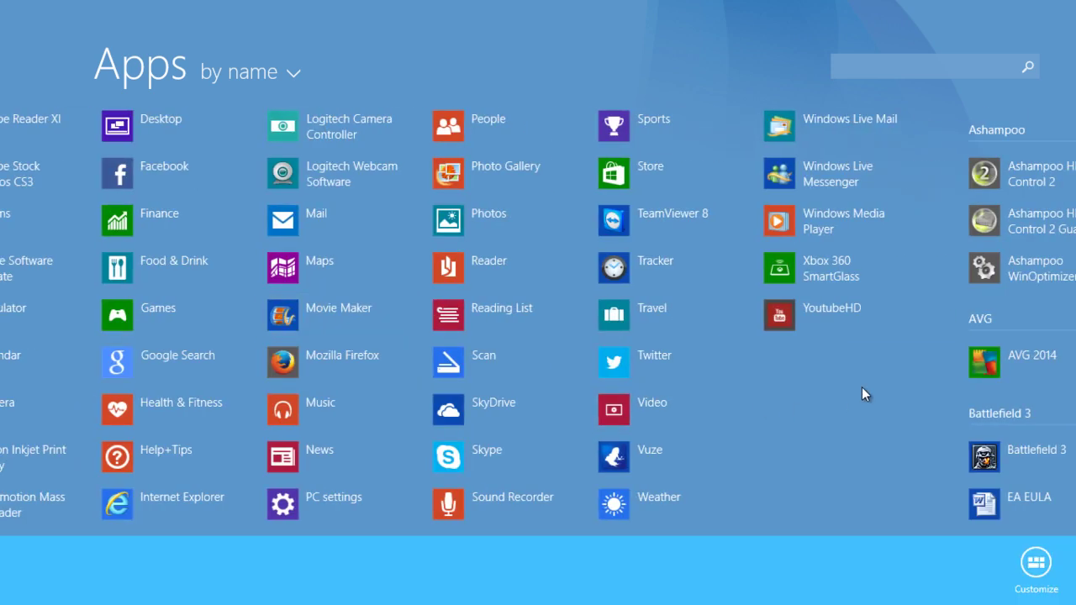
click(1036, 562)
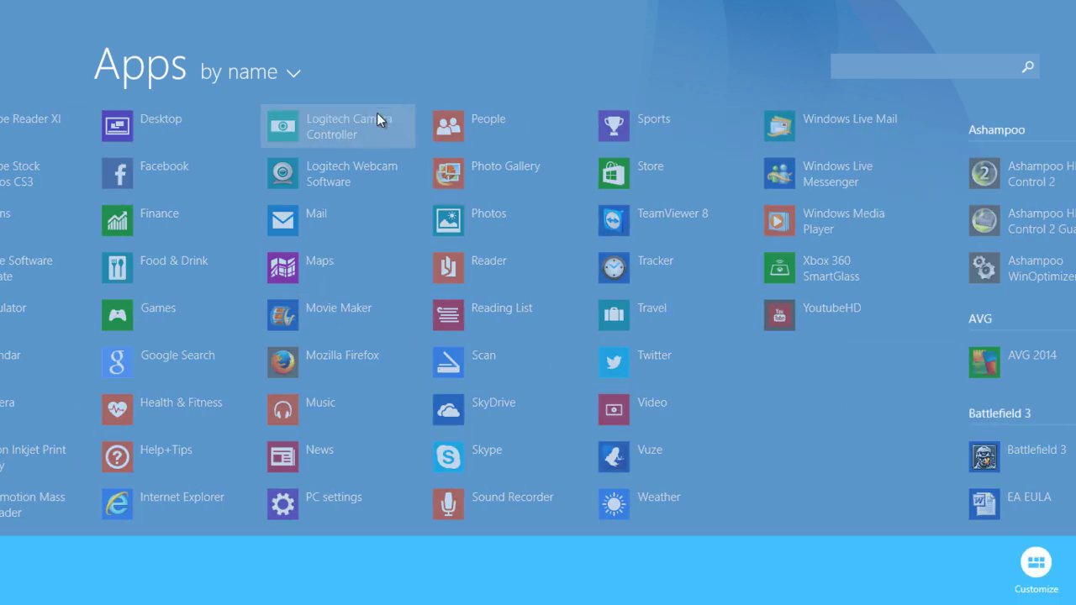
scroll(375, 117, up, 3)
scroll(452, 331, down, 12)
scroll(479, 253, up, 5)
click(361, 128)
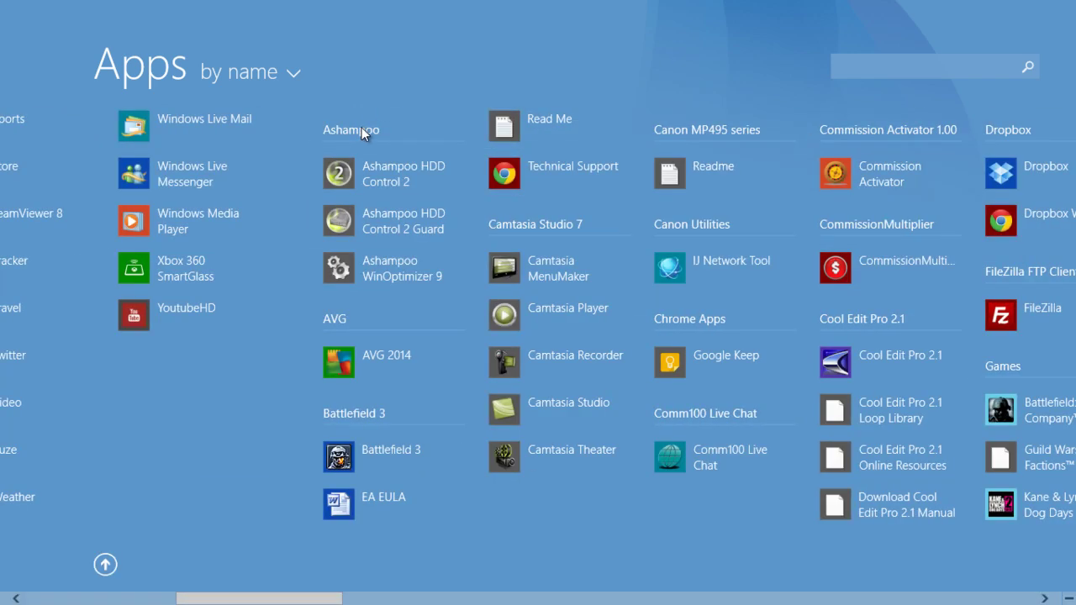
Step: Examine the Apps list from the alphabetical apps beginning with Adobe After Effects CS6 through the program groups up to Windows System
scroll(348, 185, up, 5)
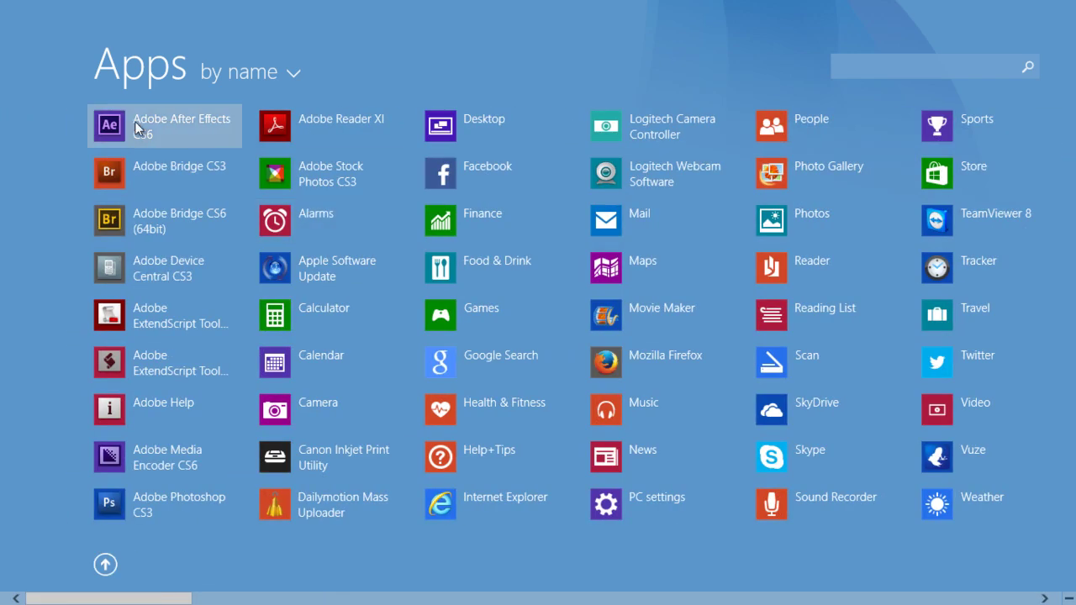
scroll(144, 121, down, 5)
scroll(509, 122, down, 1)
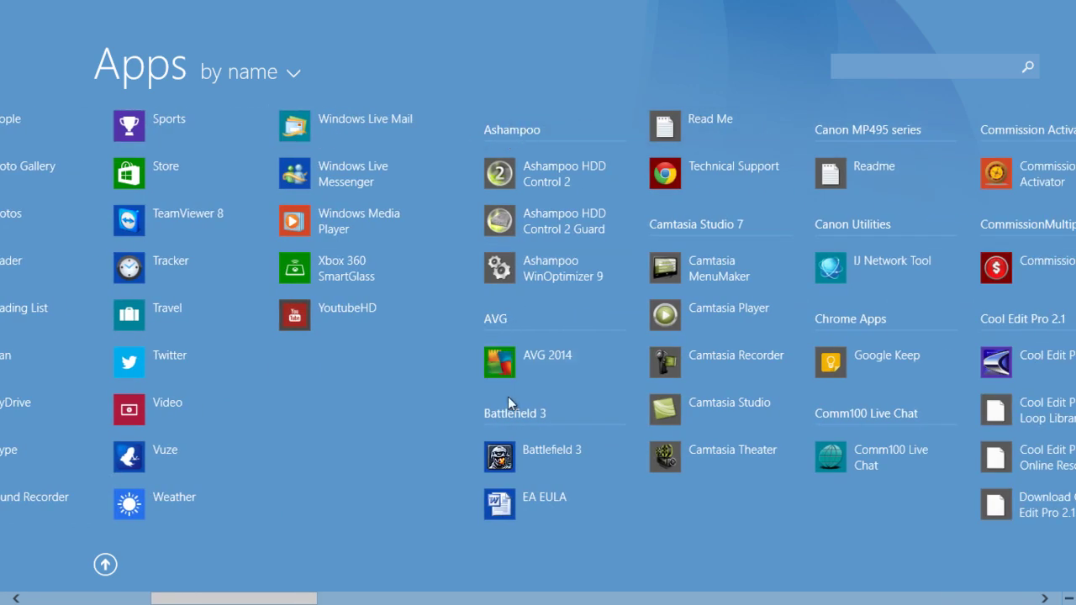
scroll(509, 411, down, 3)
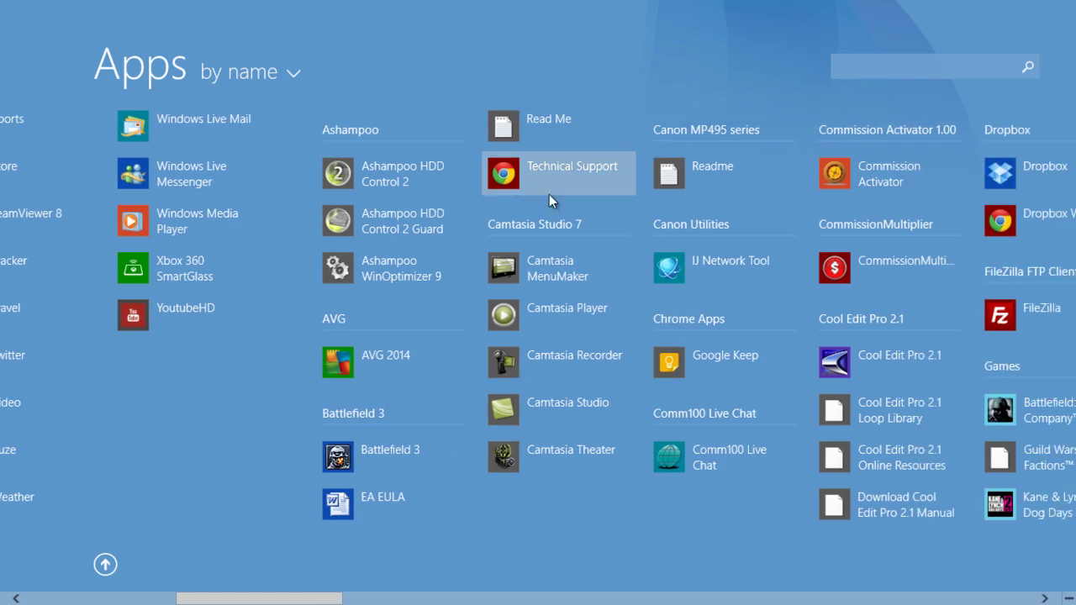
scroll(561, 225, down, 6)
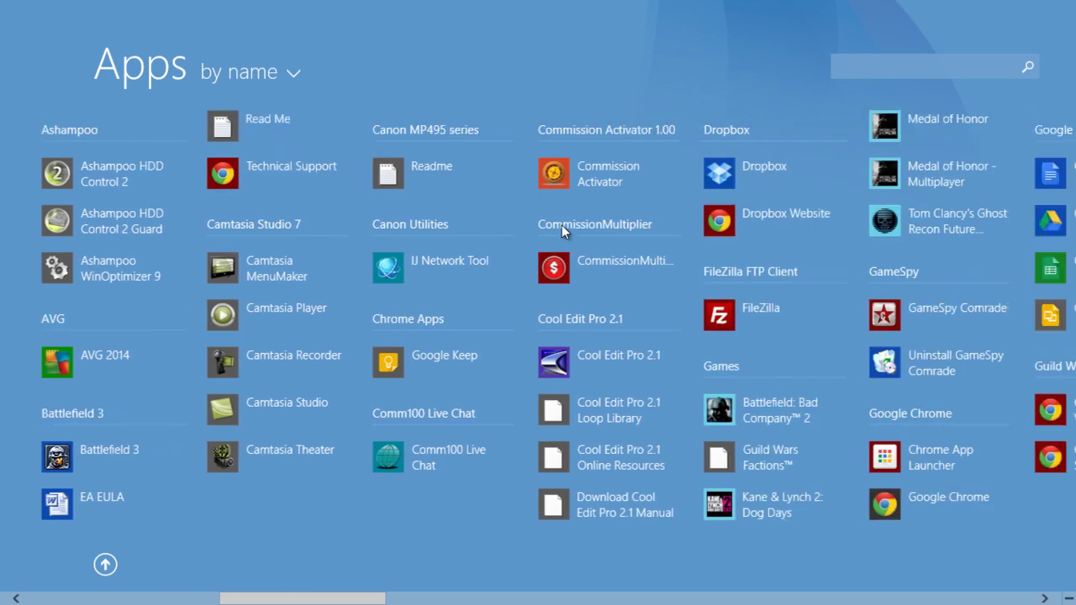
scroll(690, 139, down, 2)
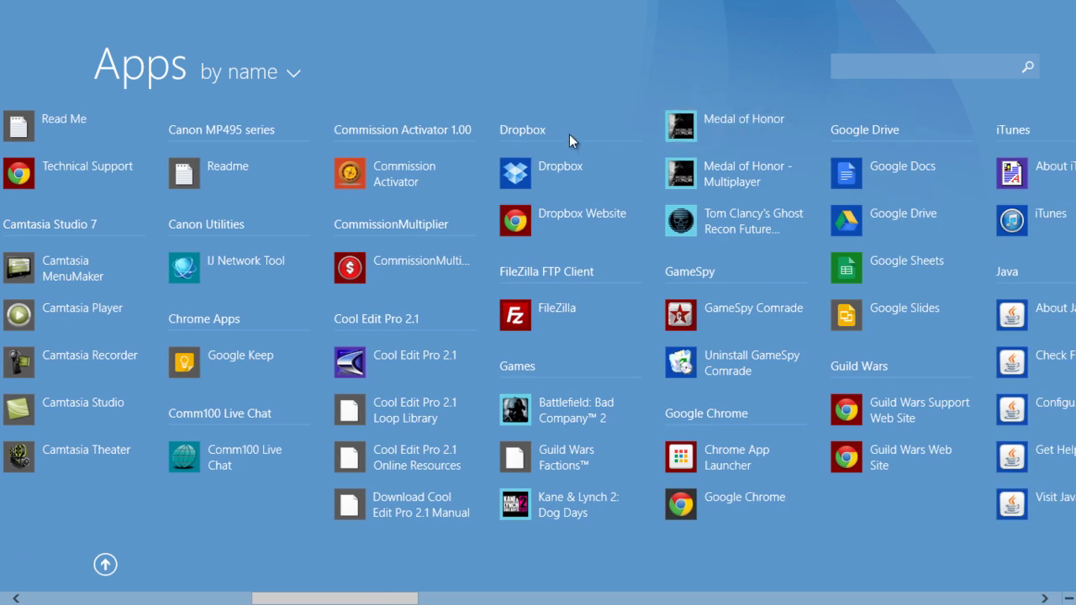
scroll(539, 147, down, 10)
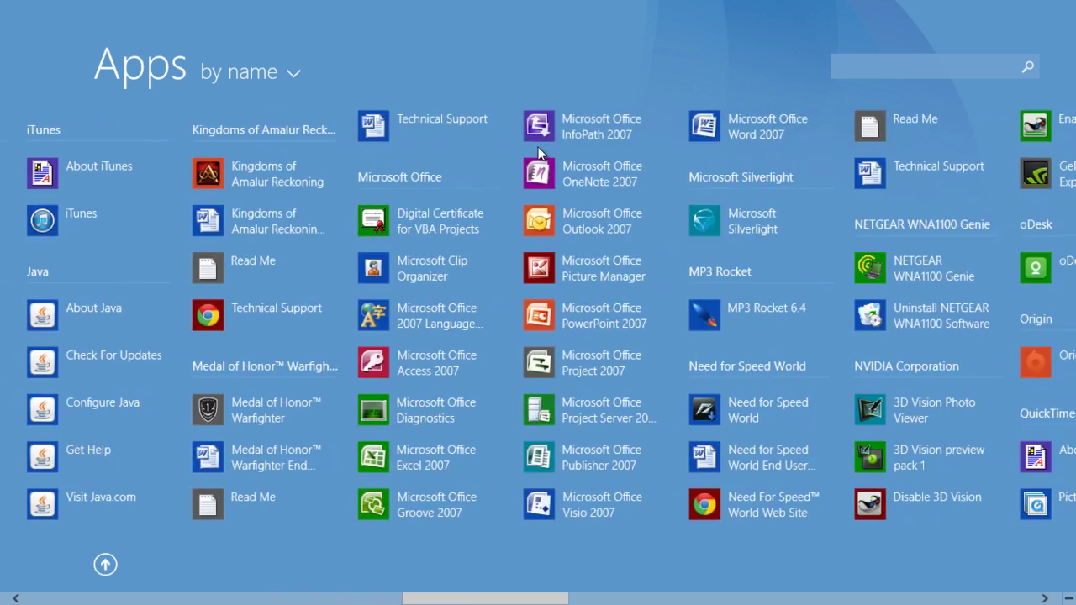
scroll(538, 148, down, 15)
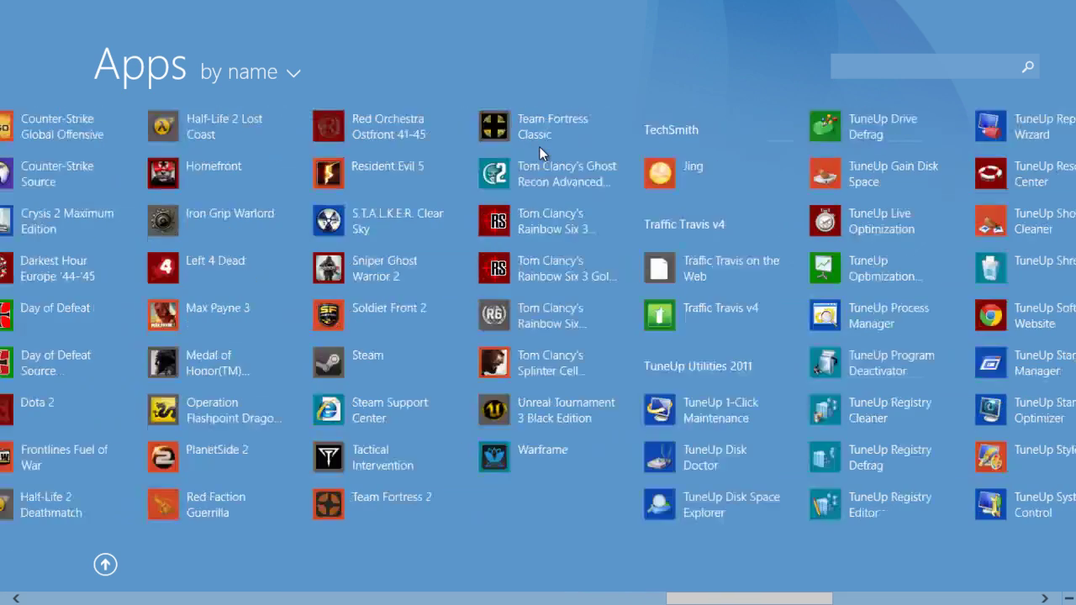
scroll(539, 146, down, 11)
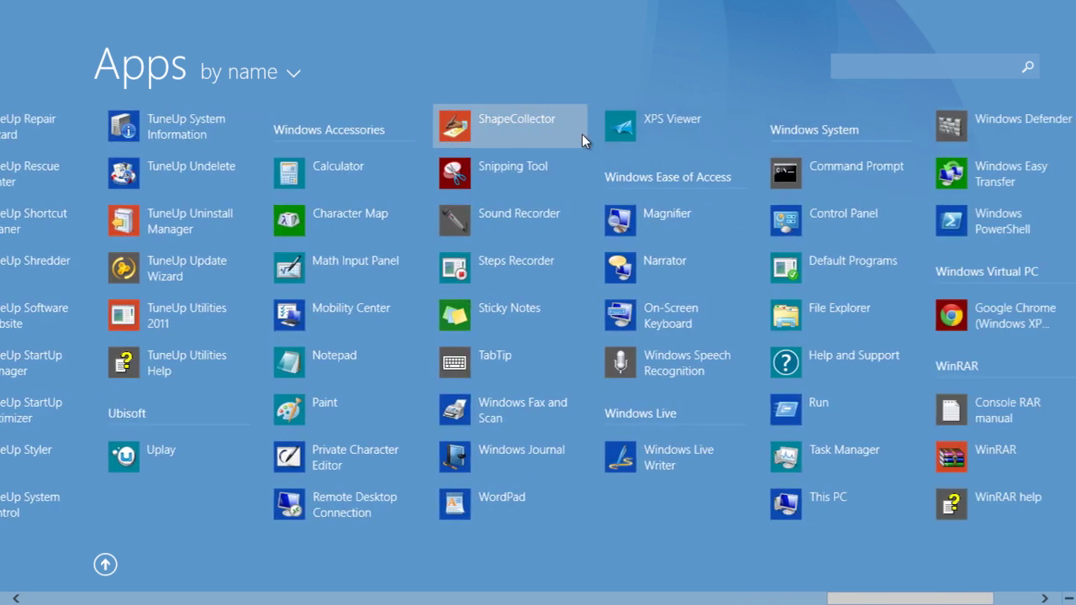
scroll(581, 134, up, 8)
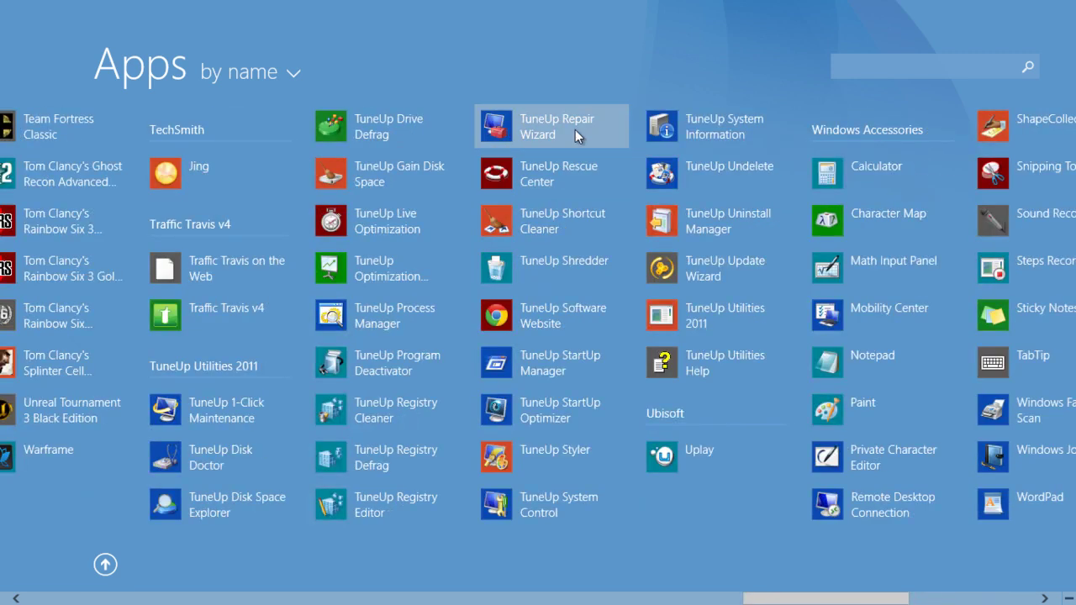
Step: Return to the Start screen and look across its tile groups as far as Applications
click(105, 564)
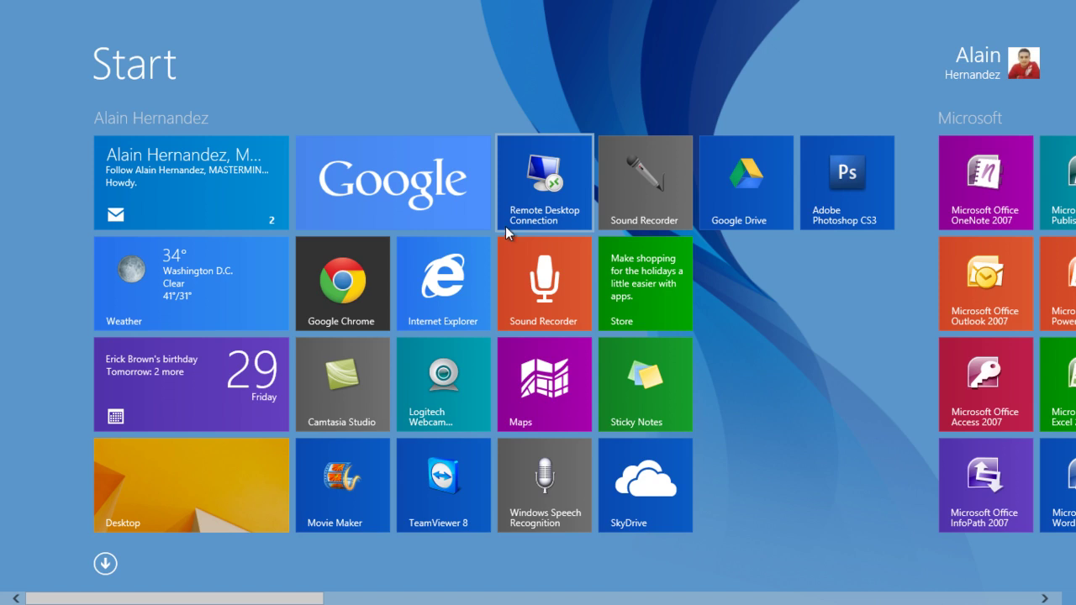
scroll(546, 252, down, 5)
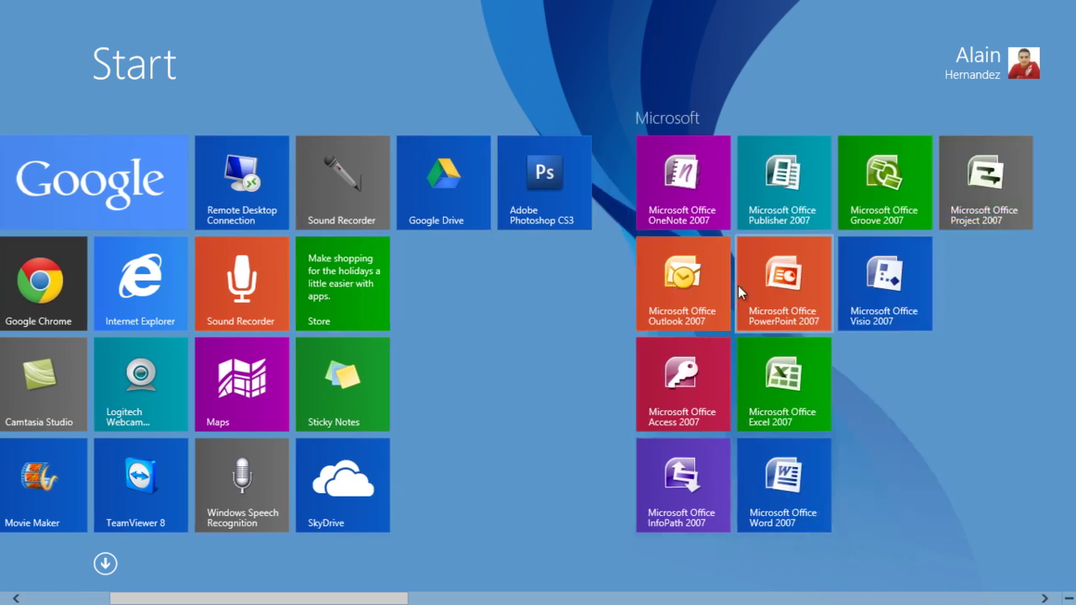
scroll(669, 278, down, 3)
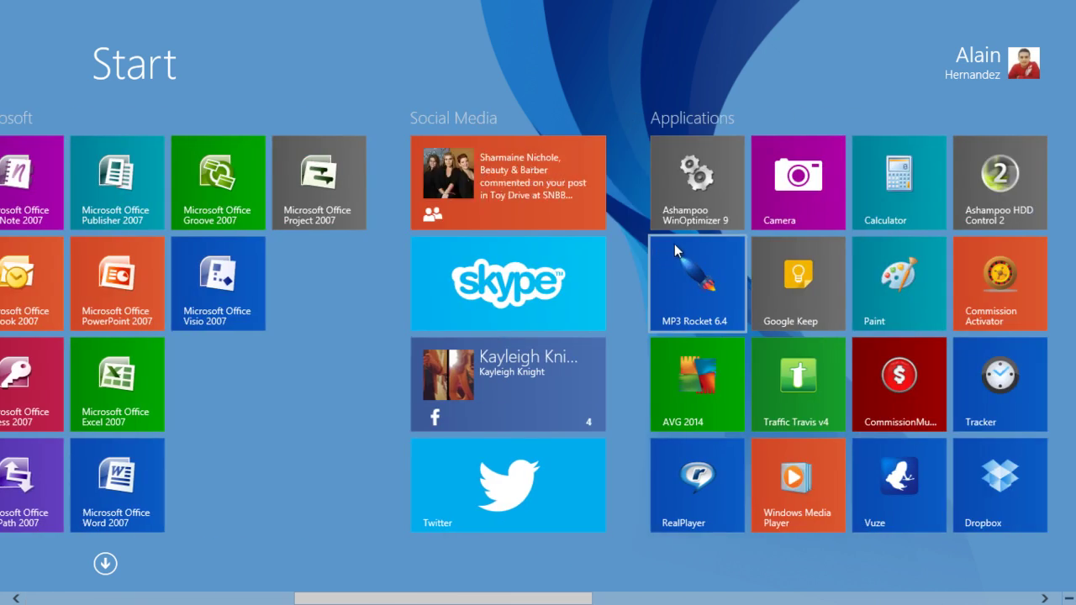
Step: Reopen the Apps view, examine its last program groups, and view the available sorting options without choosing another one
click(105, 565)
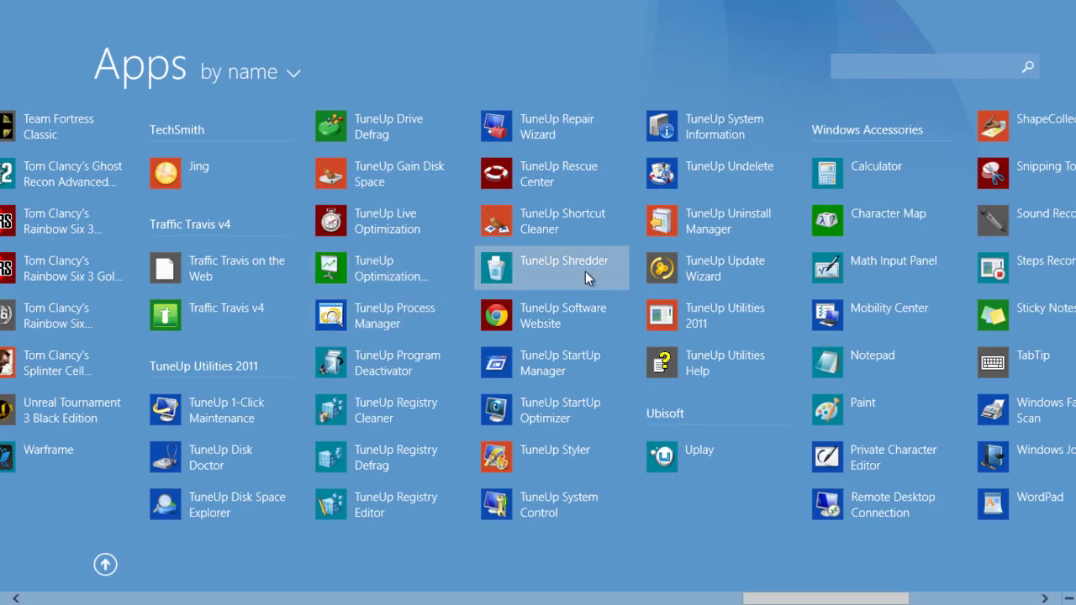
scroll(578, 277, down, 2)
scroll(600, 281, down, 5)
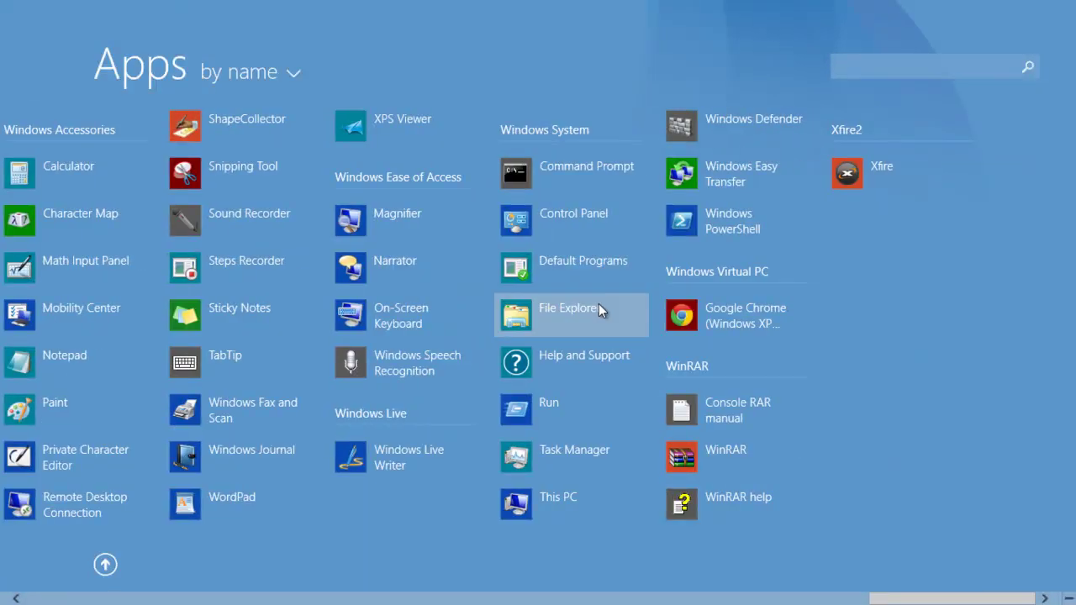
scroll(603, 309, up, 10)
click(272, 67)
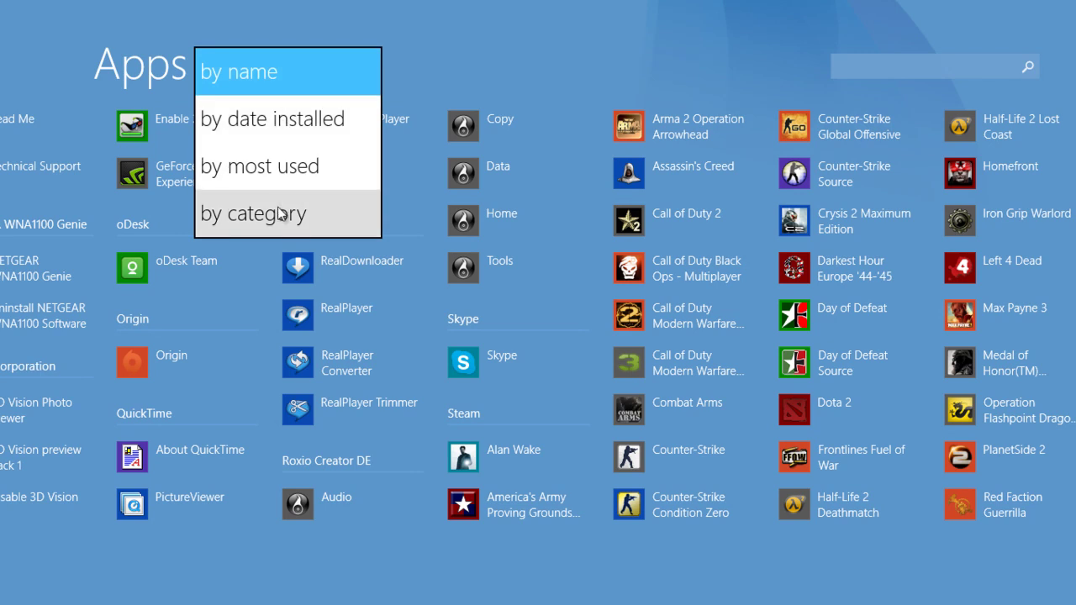
click(555, 55)
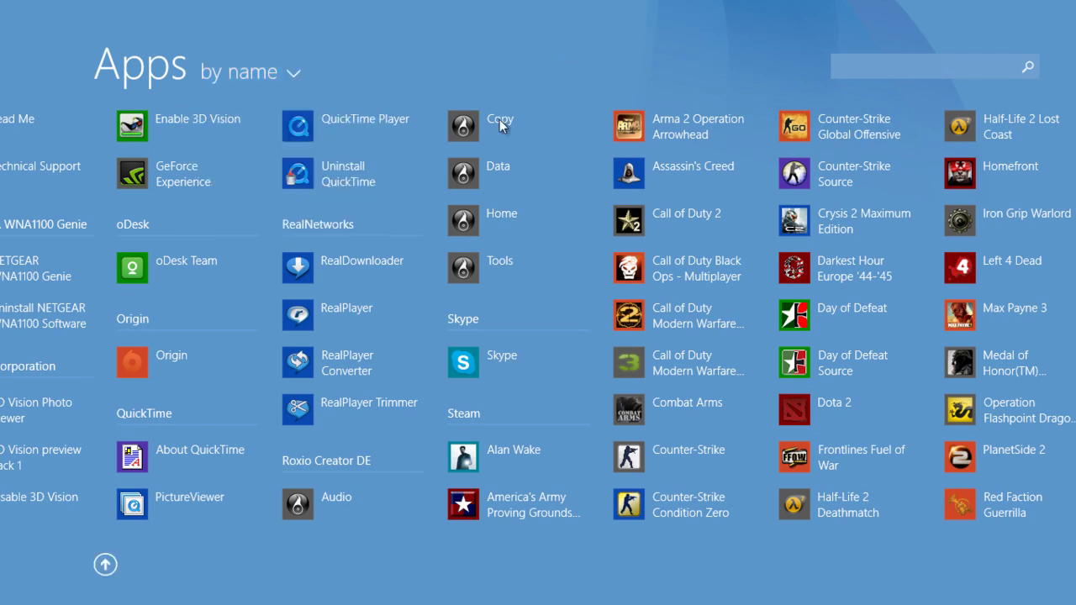
Step: Return to the first tile group of the Start screen and open the desktop
click(105, 564)
scroll(399, 514, up, 3)
scroll(400, 512, up, 3)
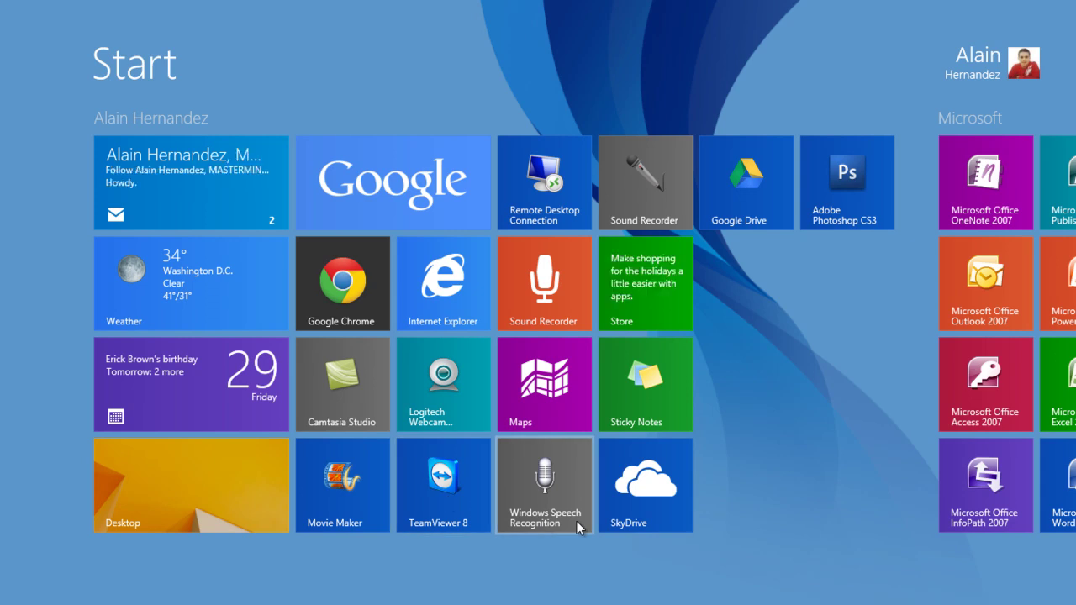
click(116, 474)
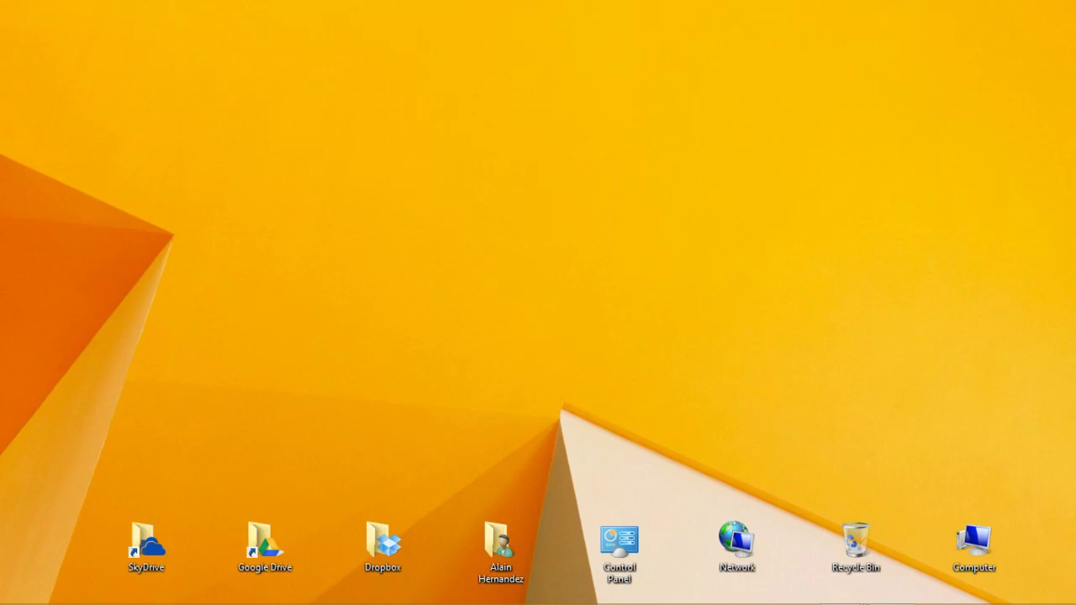
Step: Open the Search charm on the desktop, view its search scopes, and keep Everywhere as the scope
mouse_move(1061, 538)
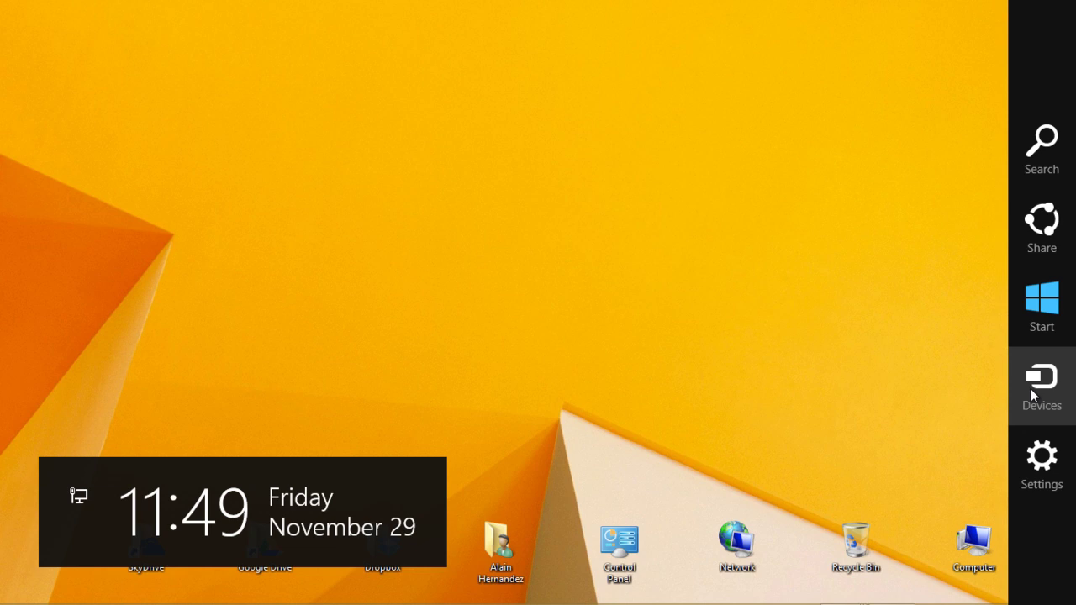
mouse_move(1043, 588)
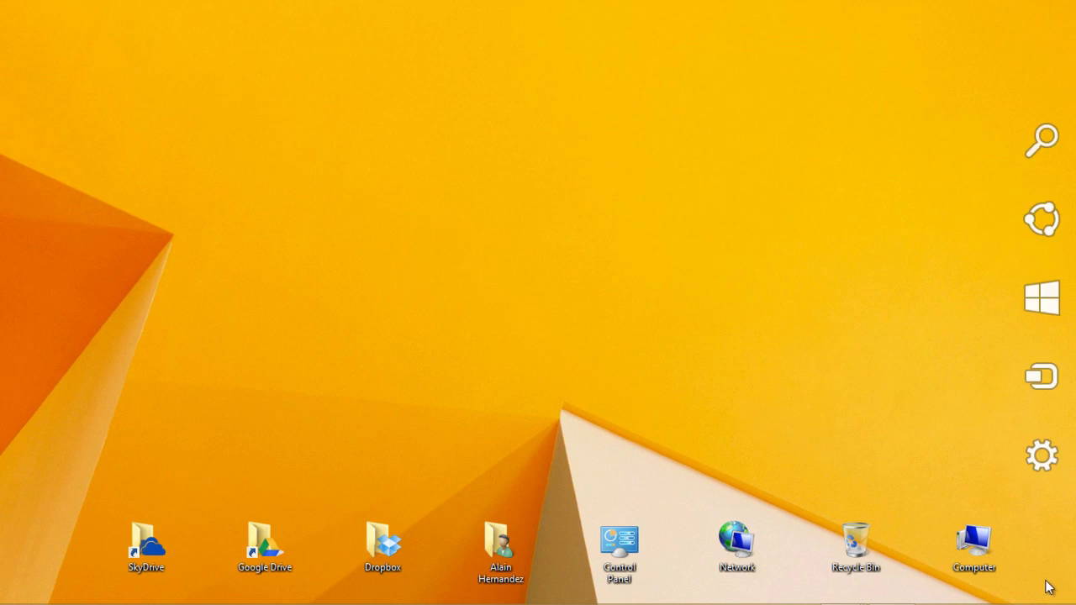
click(1042, 170)
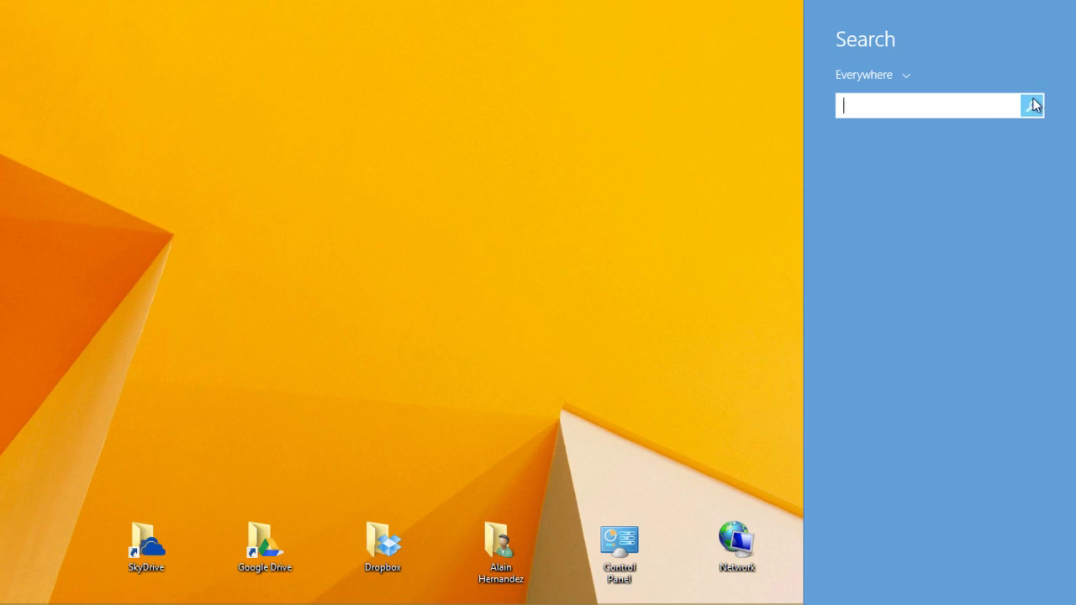
click(880, 73)
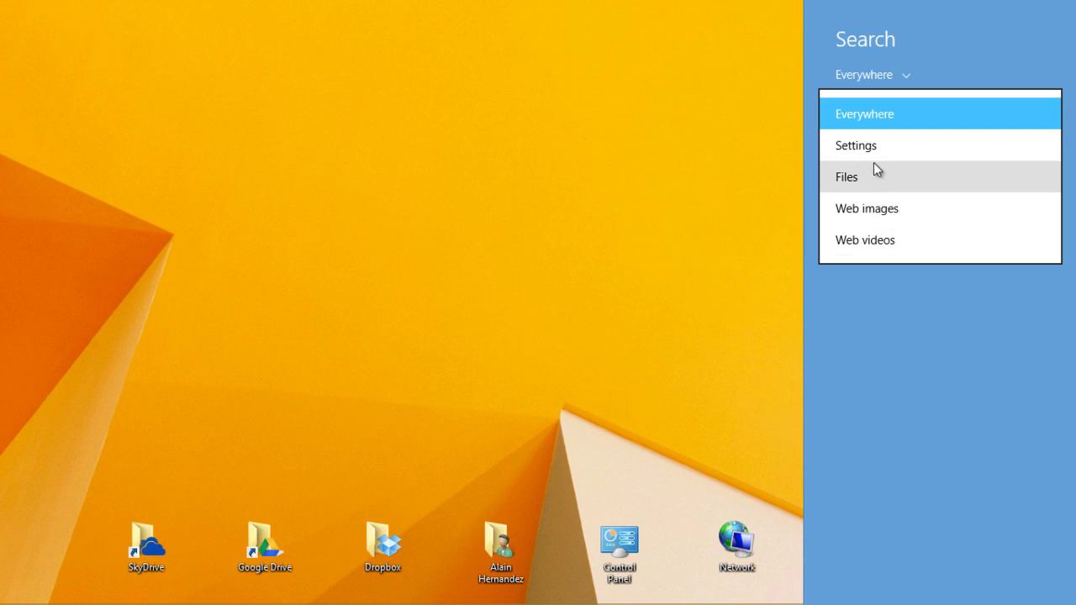
click(917, 115)
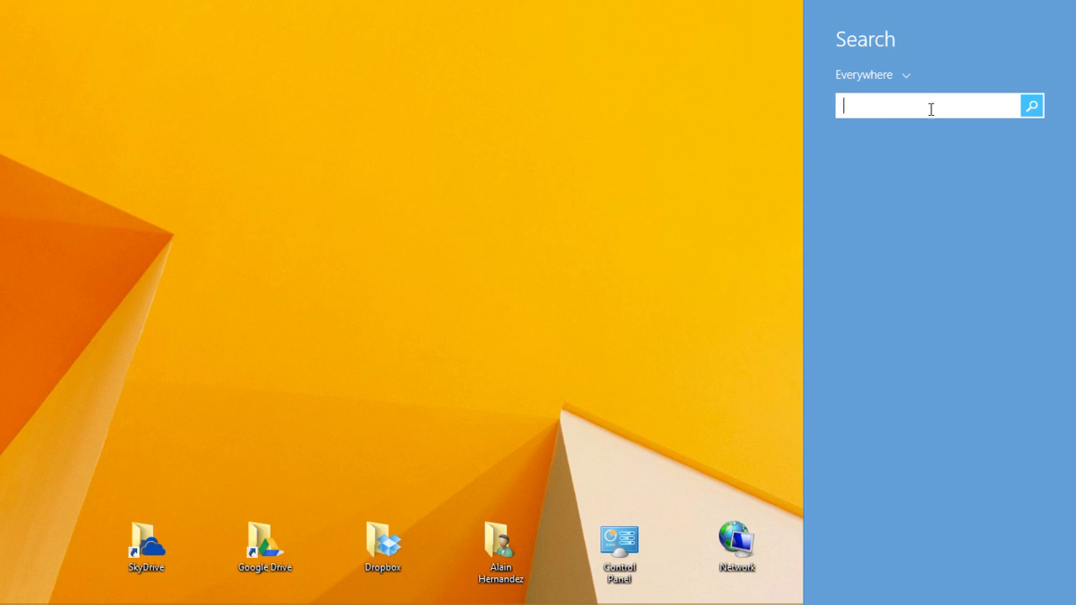
Step: Search everywhere for "social media marketing" and examine the matching document and web results
text(social media)
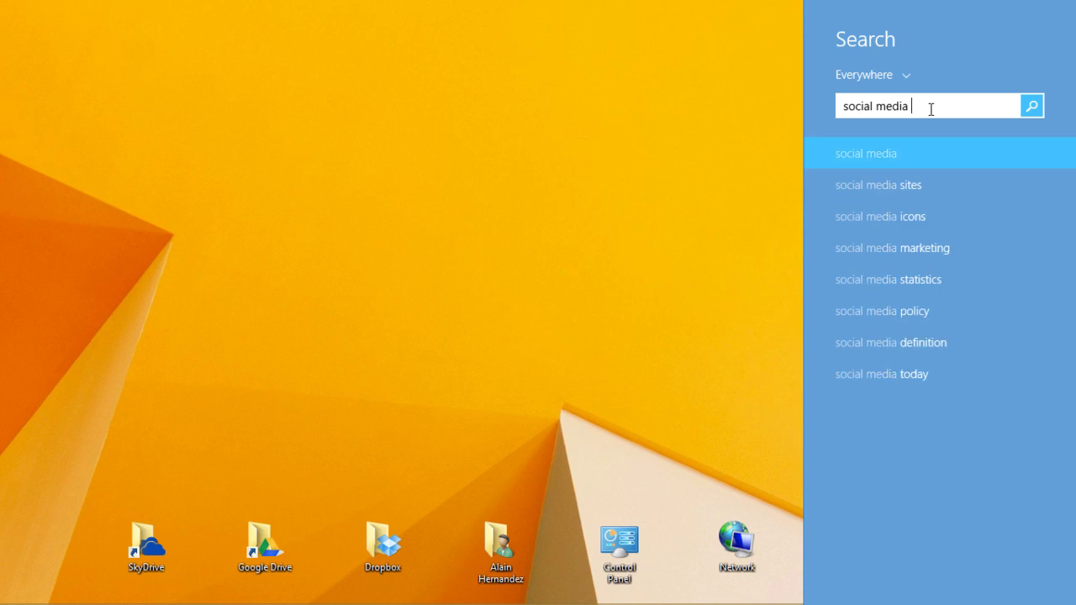
text( marketing)
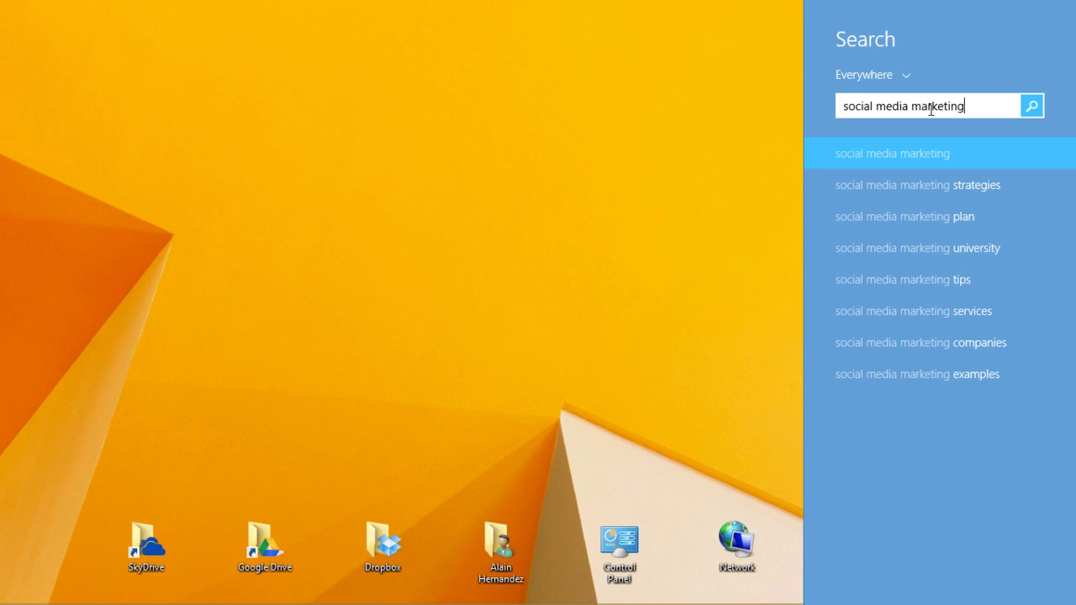
key(Return)
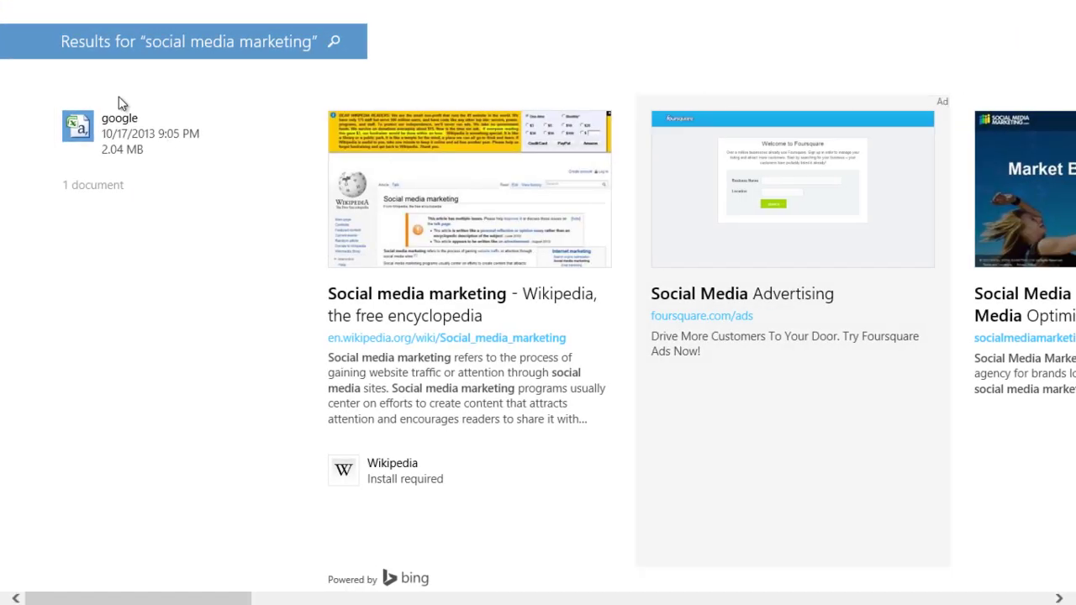
mouse_move(91, 132)
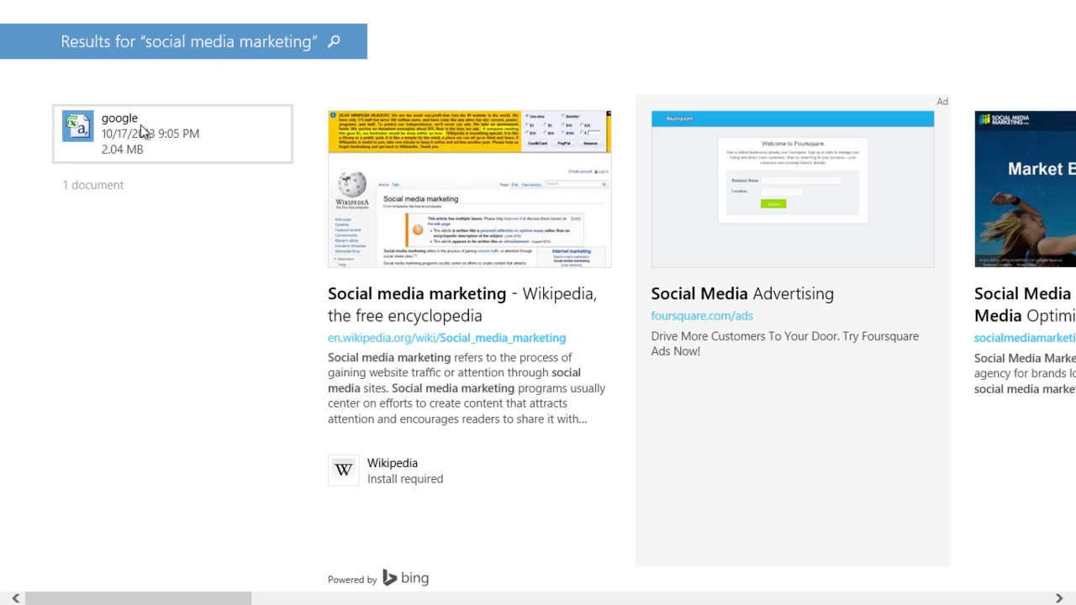
mouse_move(143, 134)
scroll(244, 218, down, 3)
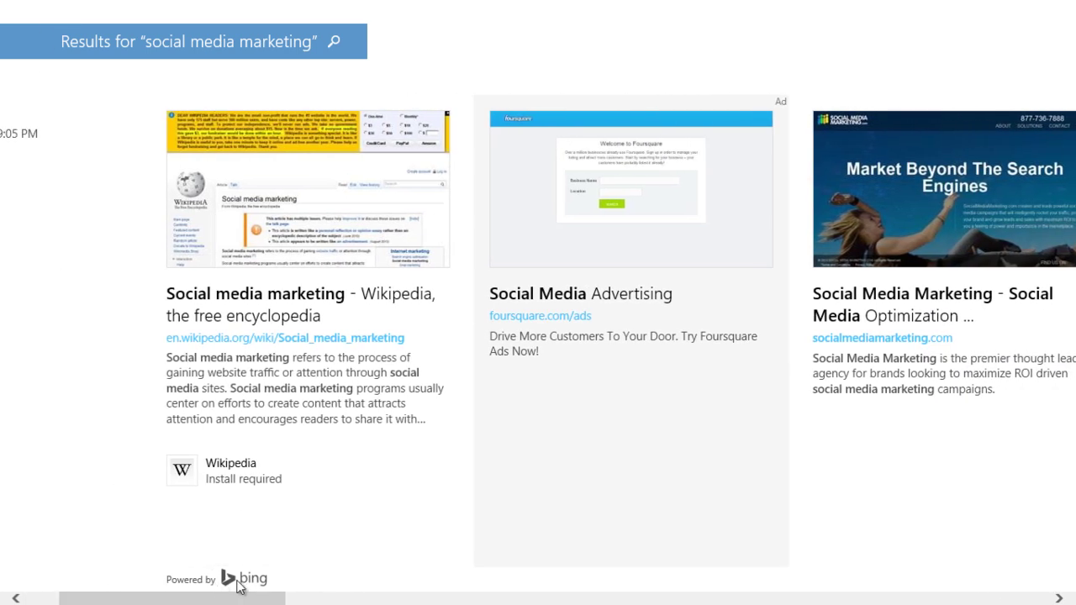
scroll(291, 281, down, 5)
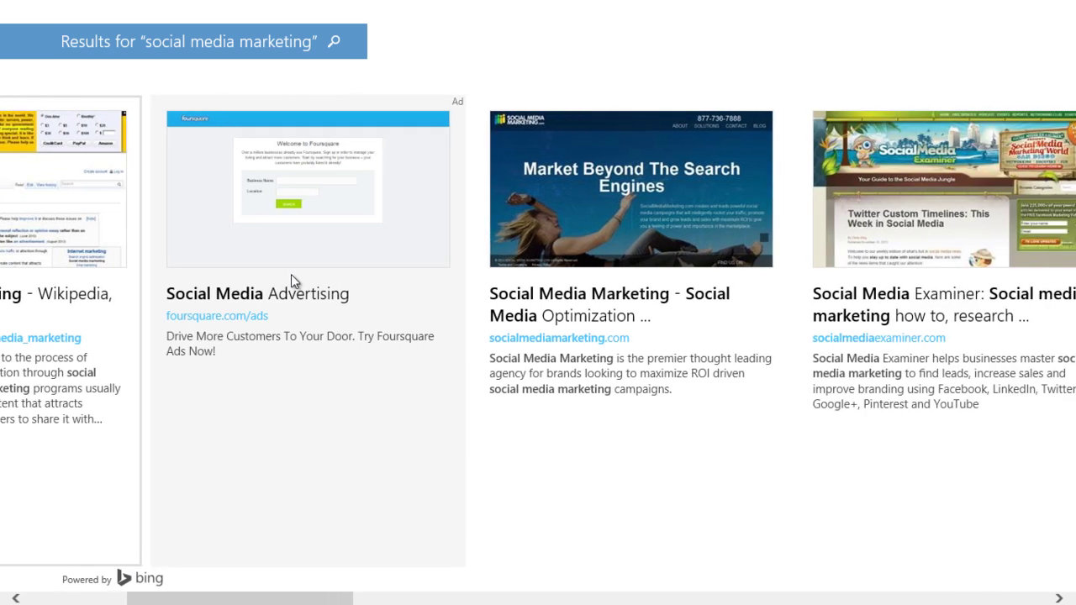
scroll(346, 256, down, 9)
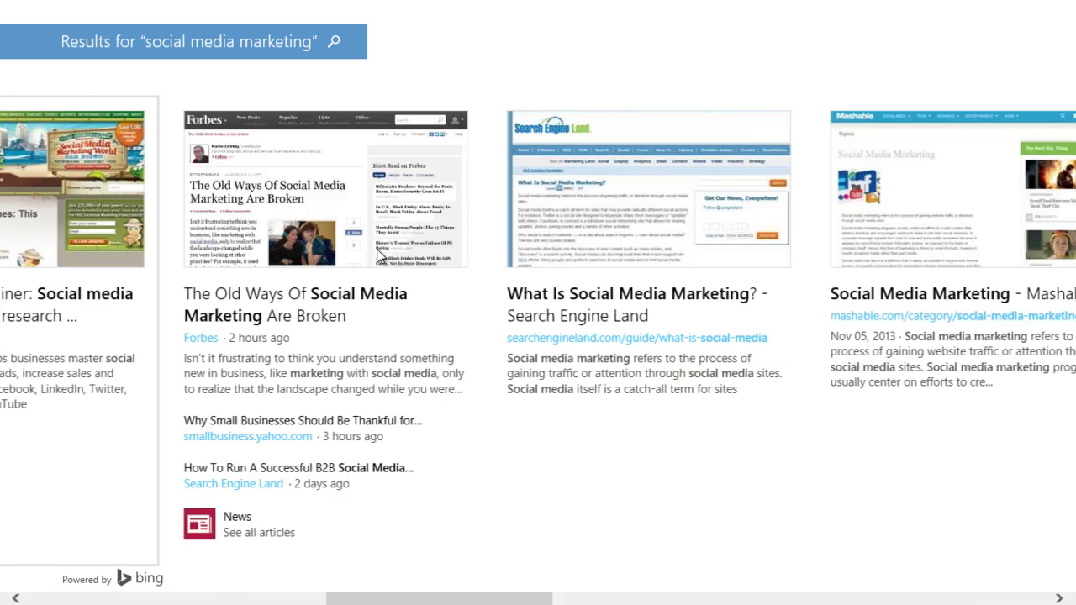
Step: Examine the remaining results for "social media marketing", including related searches, image and video links, and further web pages
scroll(417, 233, down, 15)
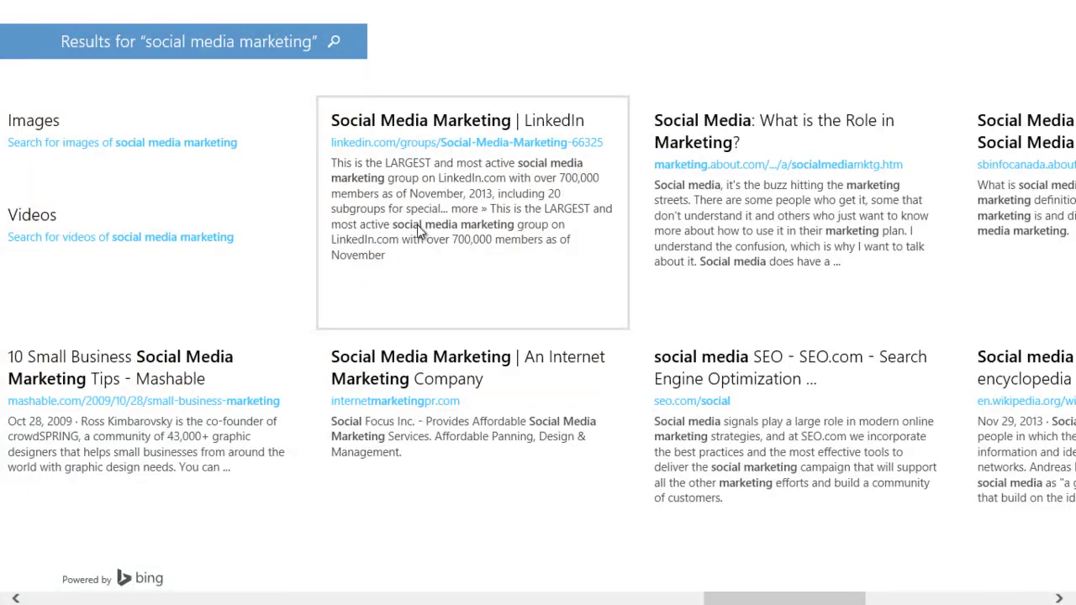
scroll(418, 232, up, 6)
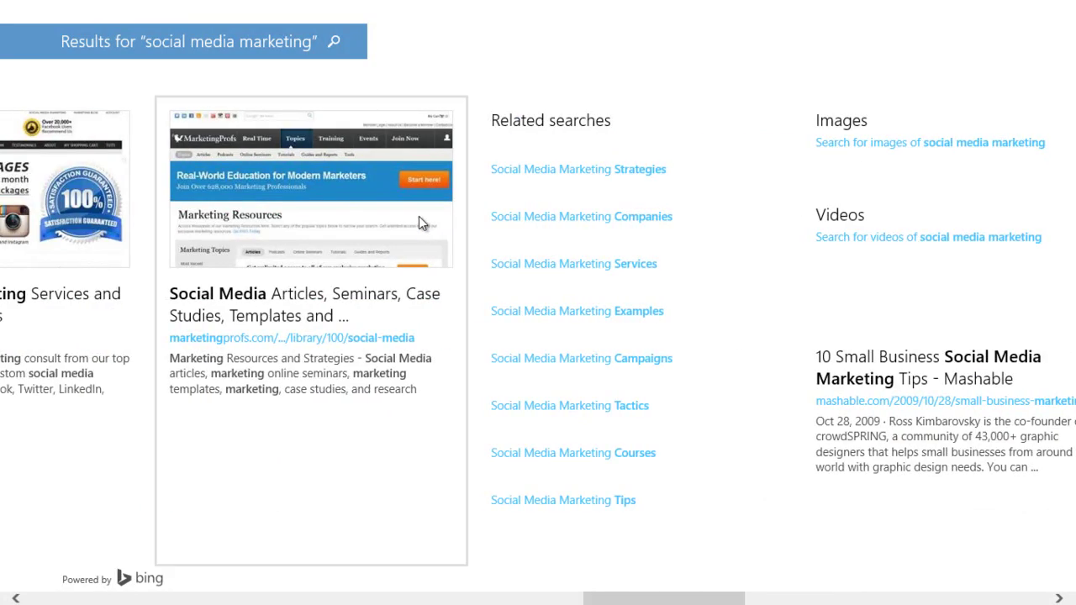
scroll(434, 214, down, 2)
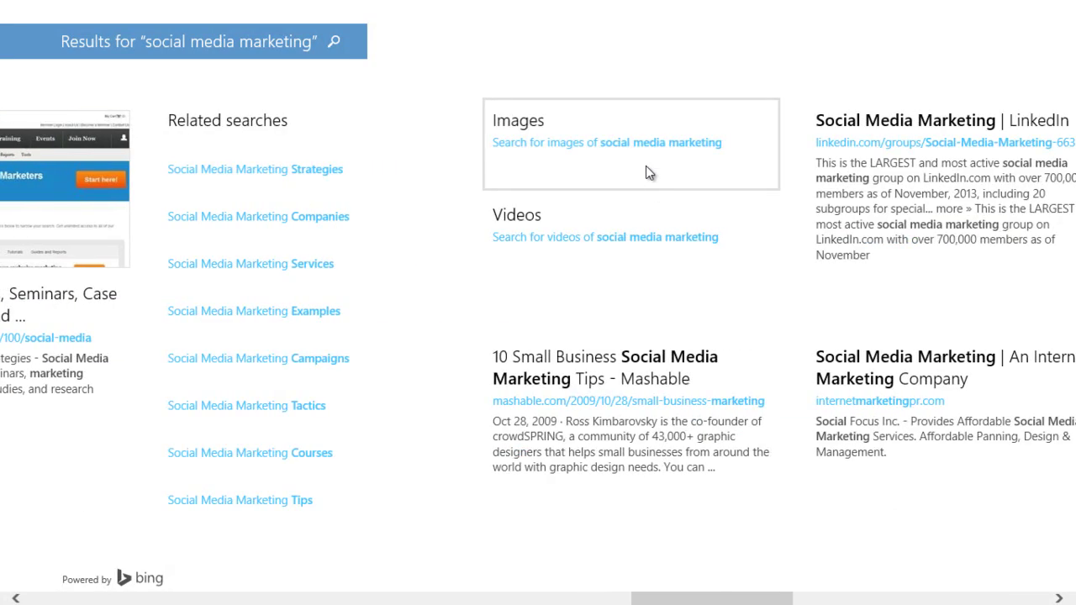
scroll(593, 221, down, 4)
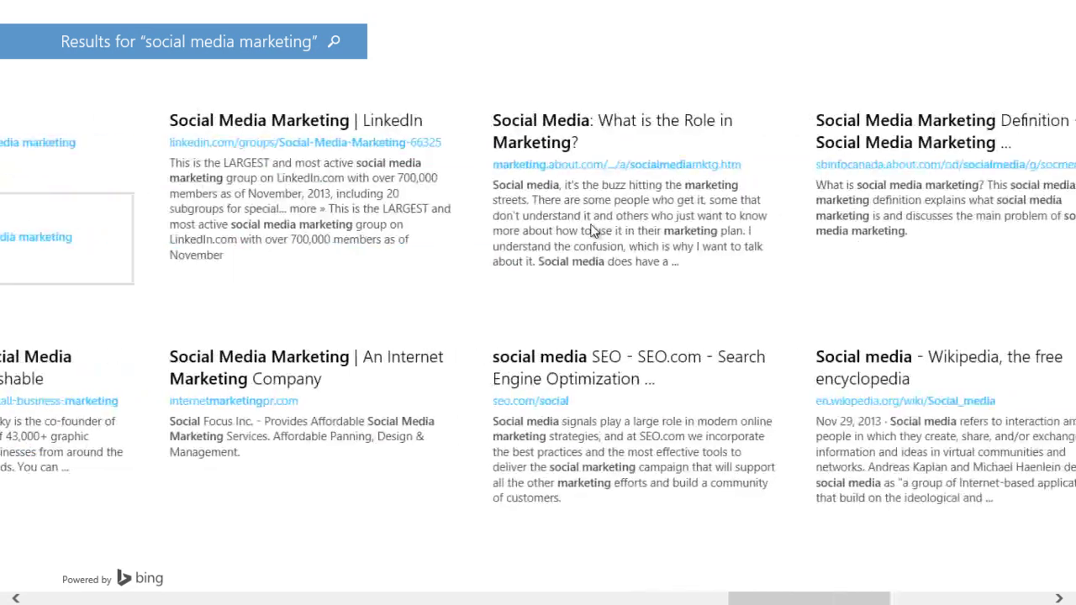
scroll(517, 262, up, 6)
scroll(518, 253, up, 5)
scroll(609, 223, down, 3)
scroll(610, 223, up, 10)
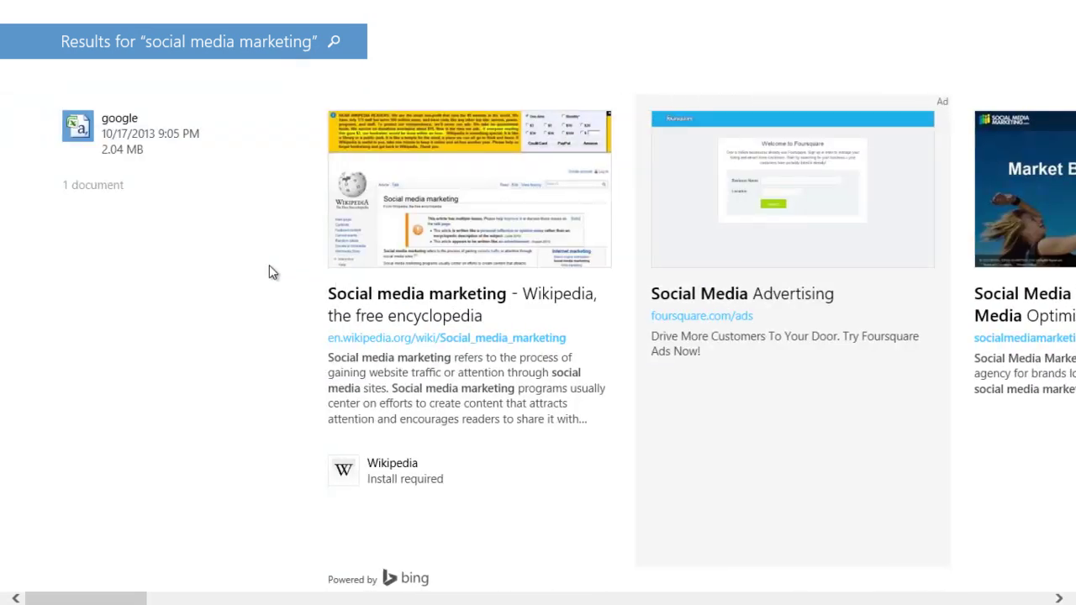
scroll(197, 346, down, 10)
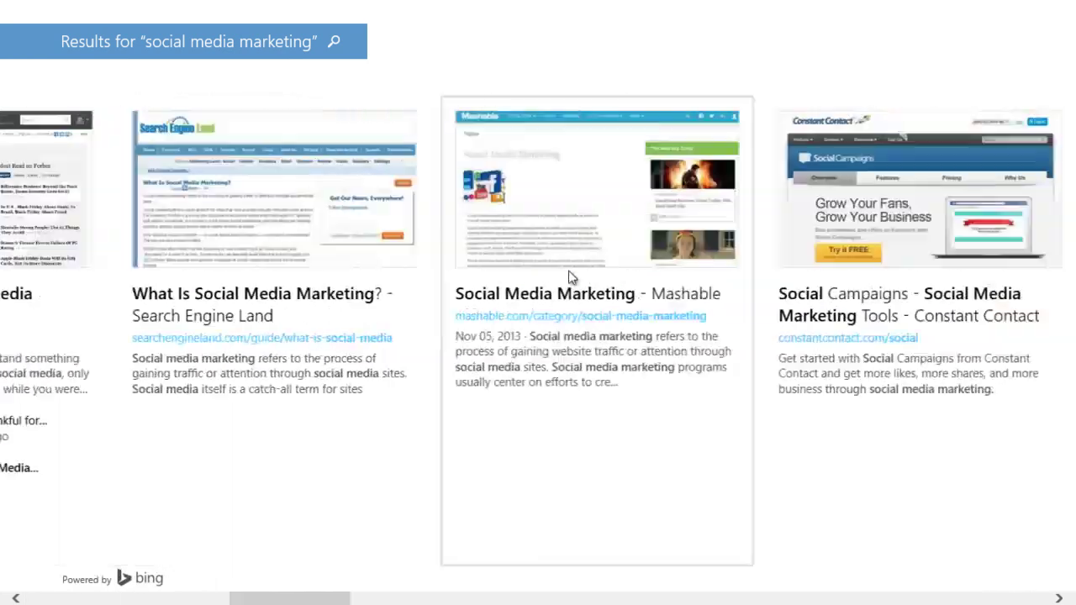
scroll(623, 269, down, 10)
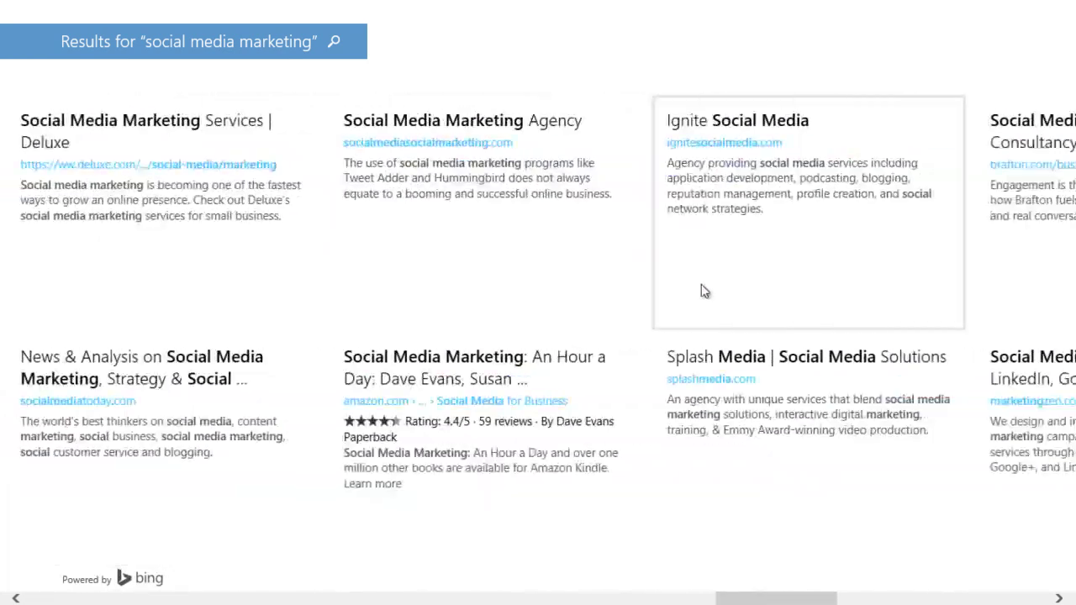
scroll(706, 290, down, 8)
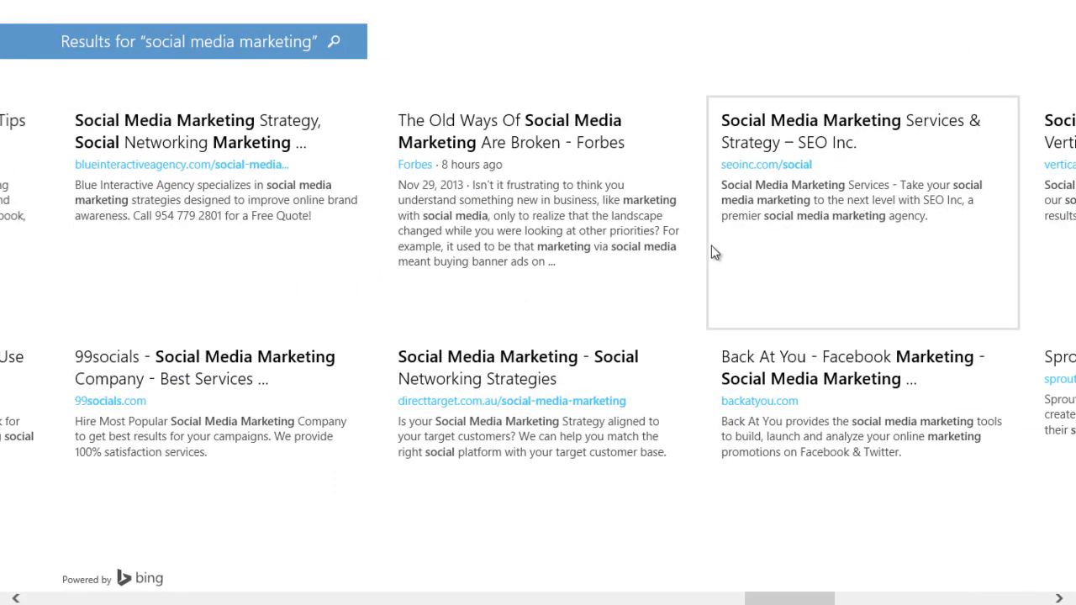
Step: Reopen the search pane from the results heading to view its suggestions, and return to the desktop
click(137, 42)
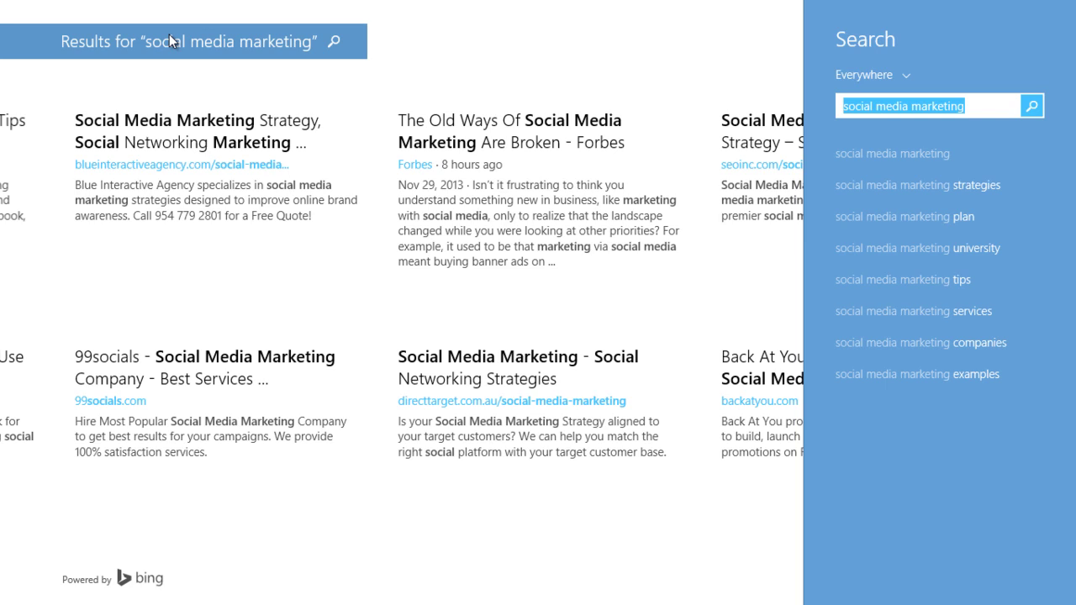
click(115, 31)
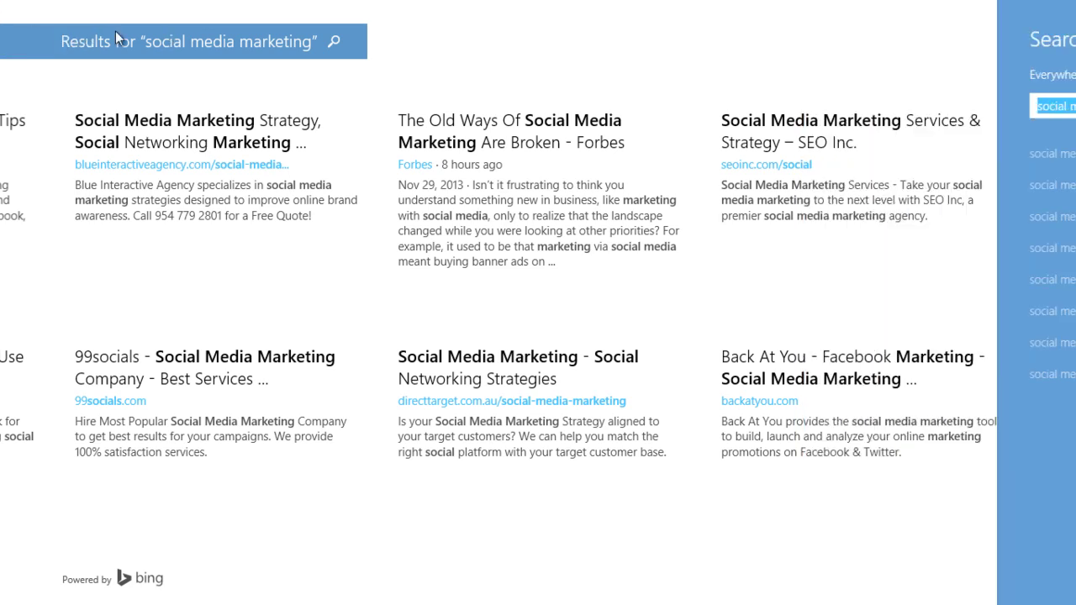
click(151, 42)
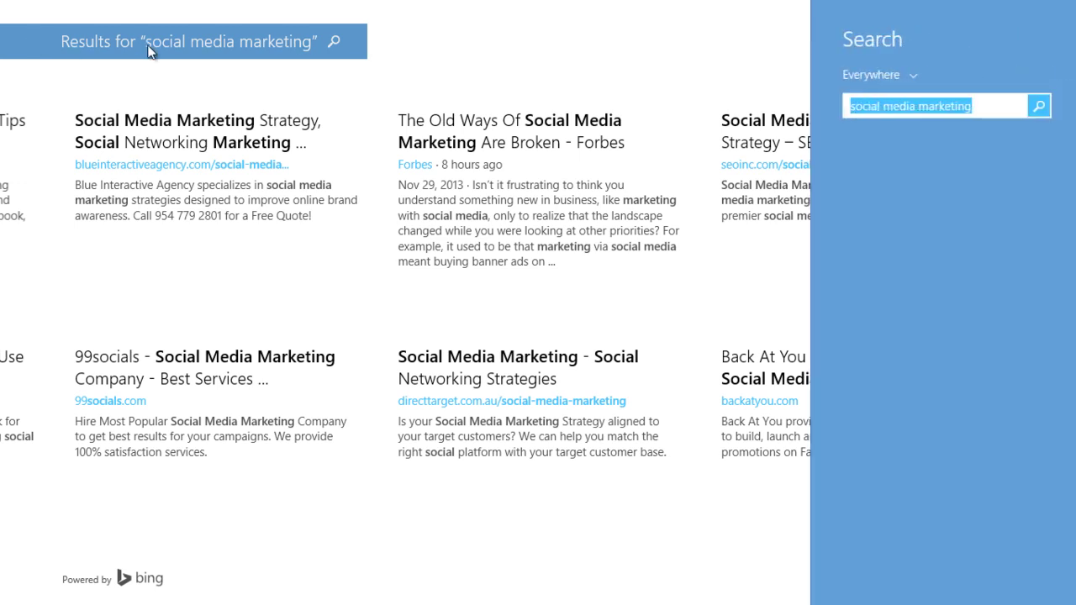
click(2, 4)
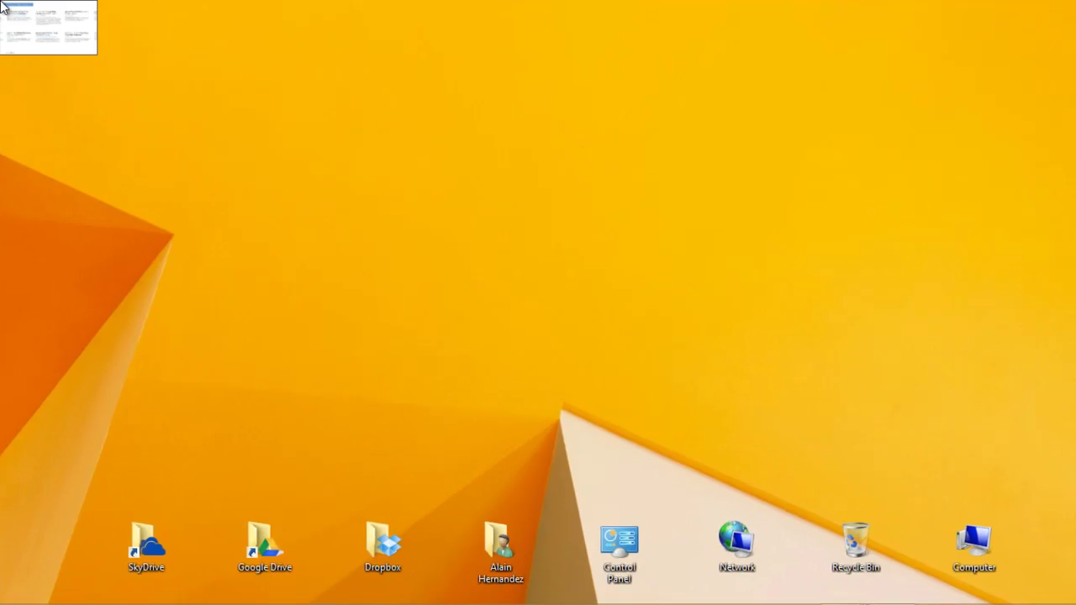
right_click(17, 19)
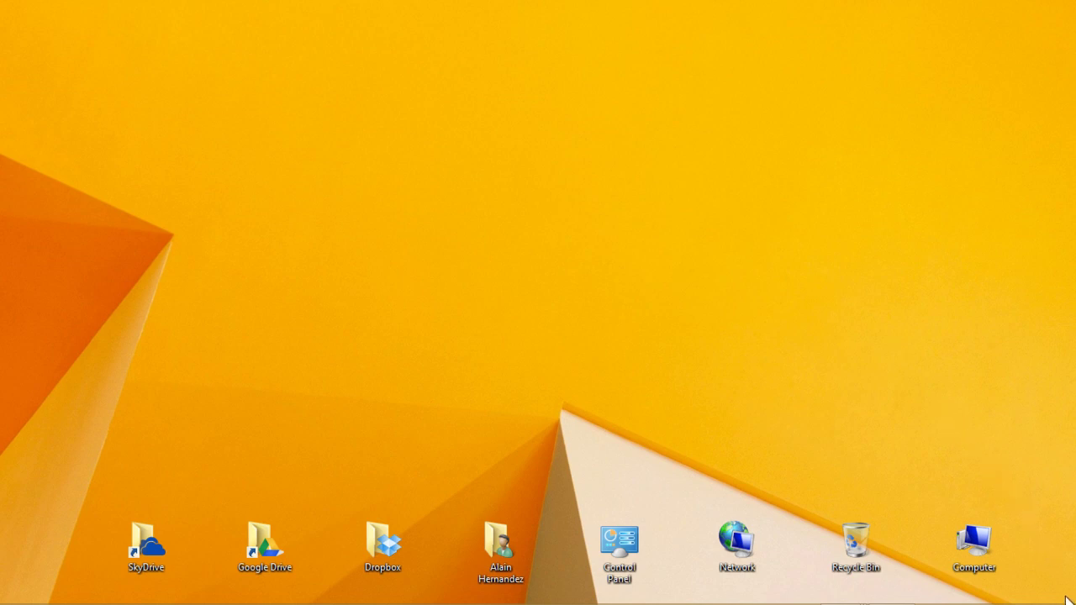
Step: Open the Search charm from the desktop and dismiss it without entering a search
mouse_move(1072, 603)
mouse_move(1026, 413)
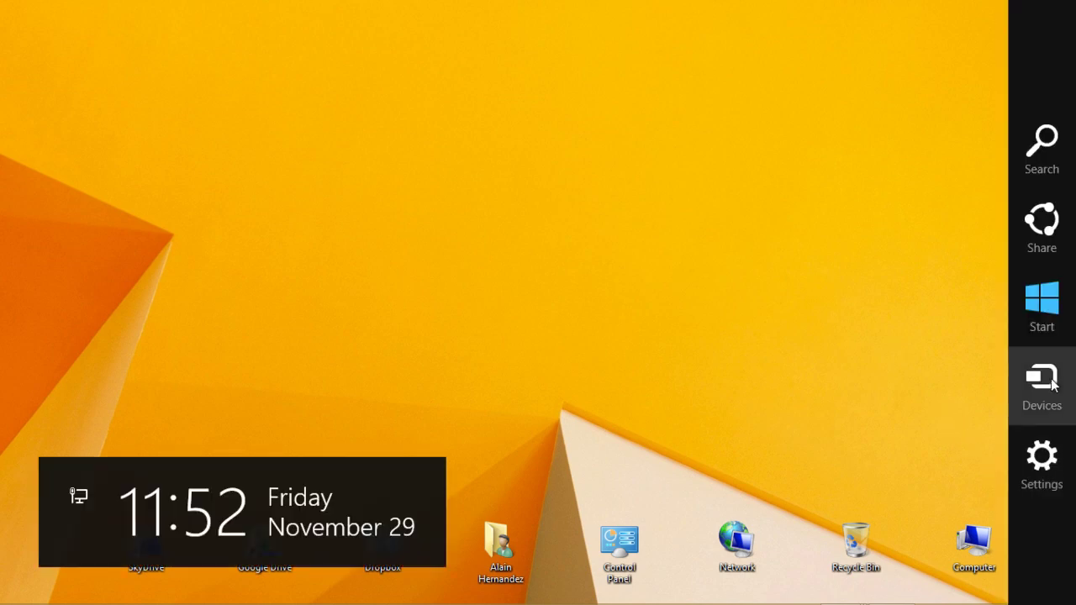
click(1034, 167)
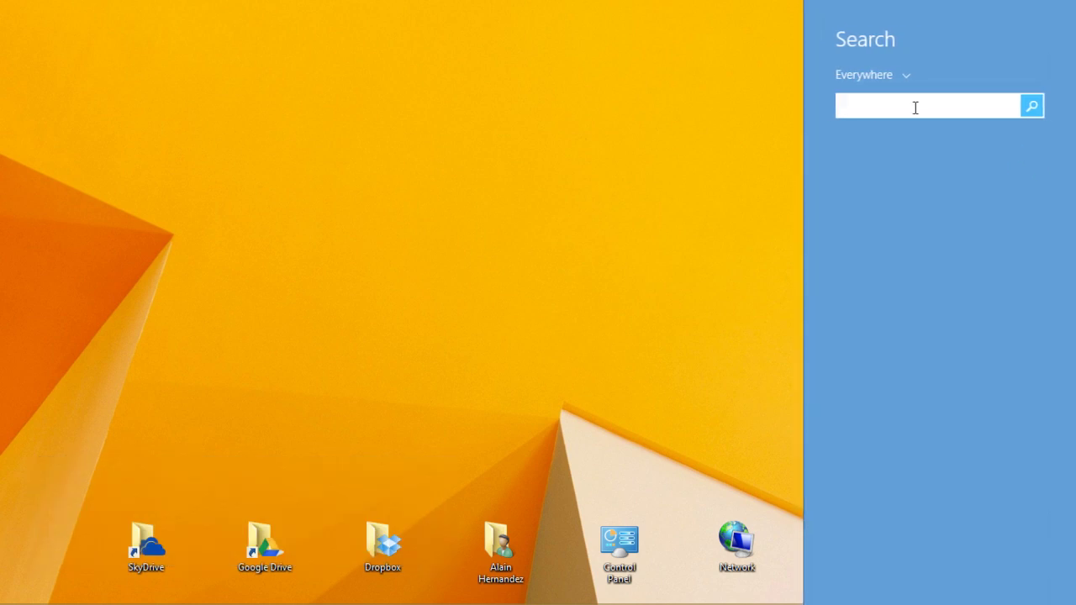
click(538, 147)
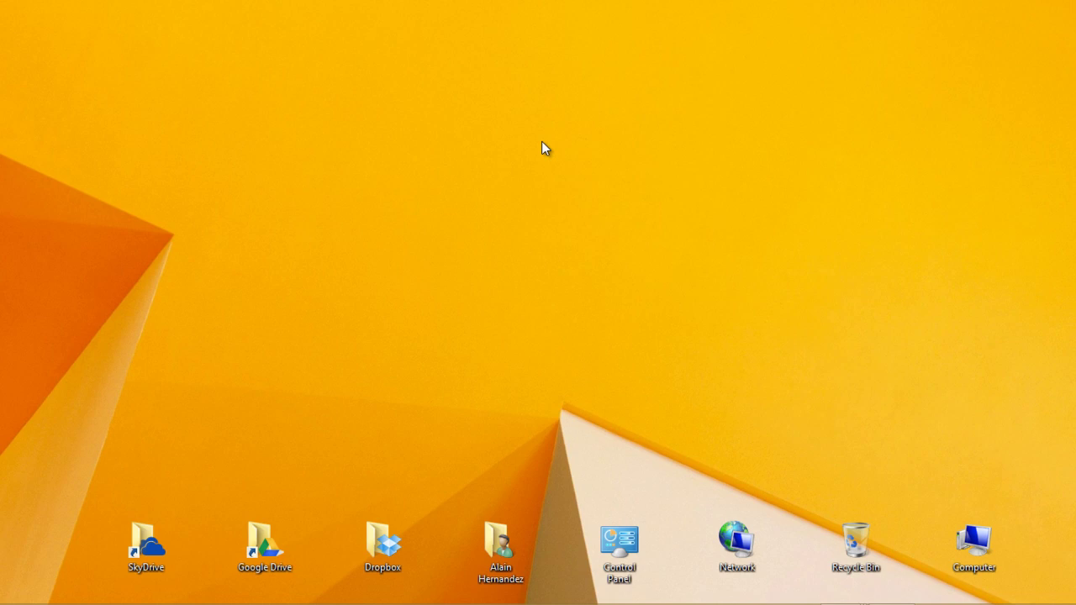
Step: Switch between the Start screen and the desktop, and view the Social Media and Applications tile groups on Start
key(super)
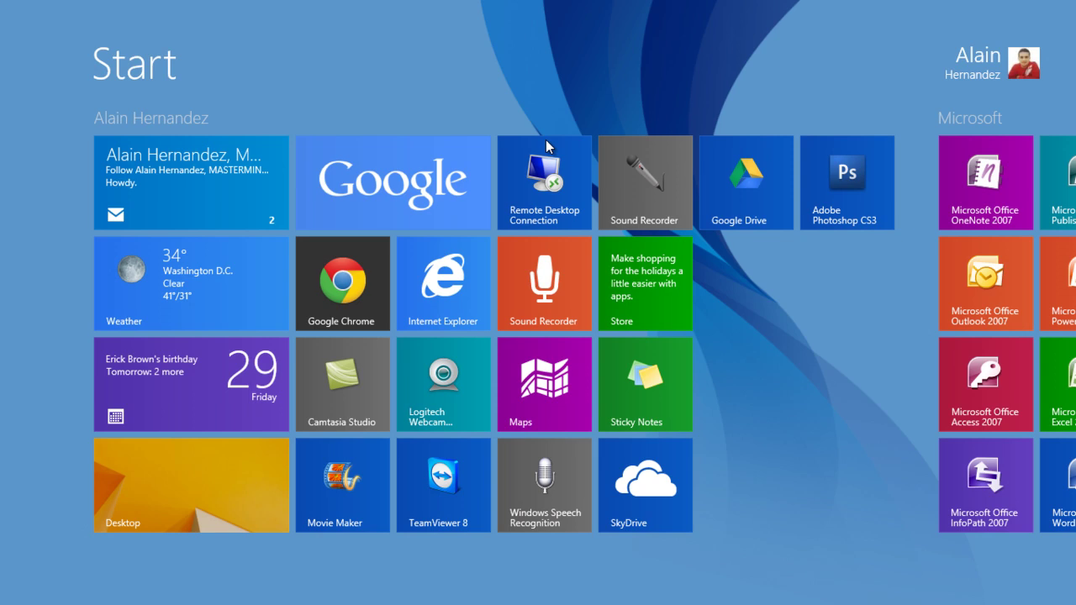
key(super)
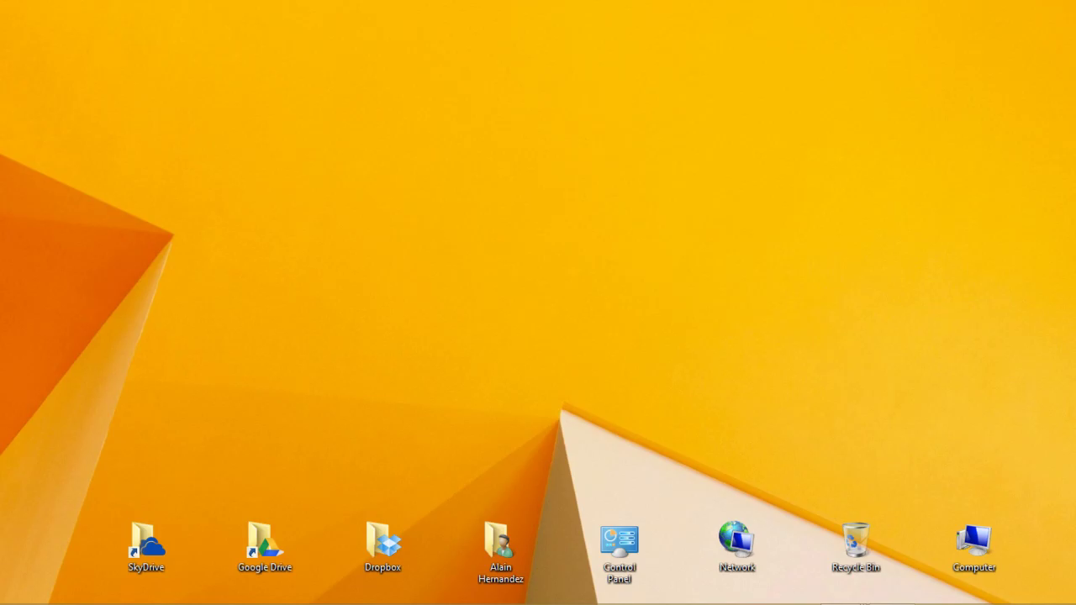
click(17, 593)
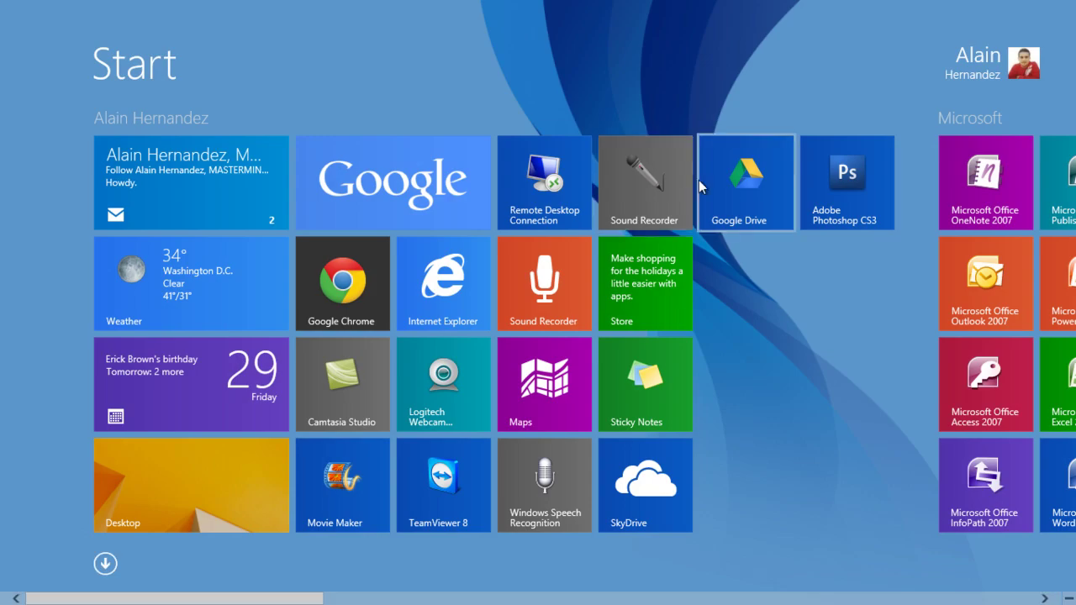
scroll(495, 137, down, 10)
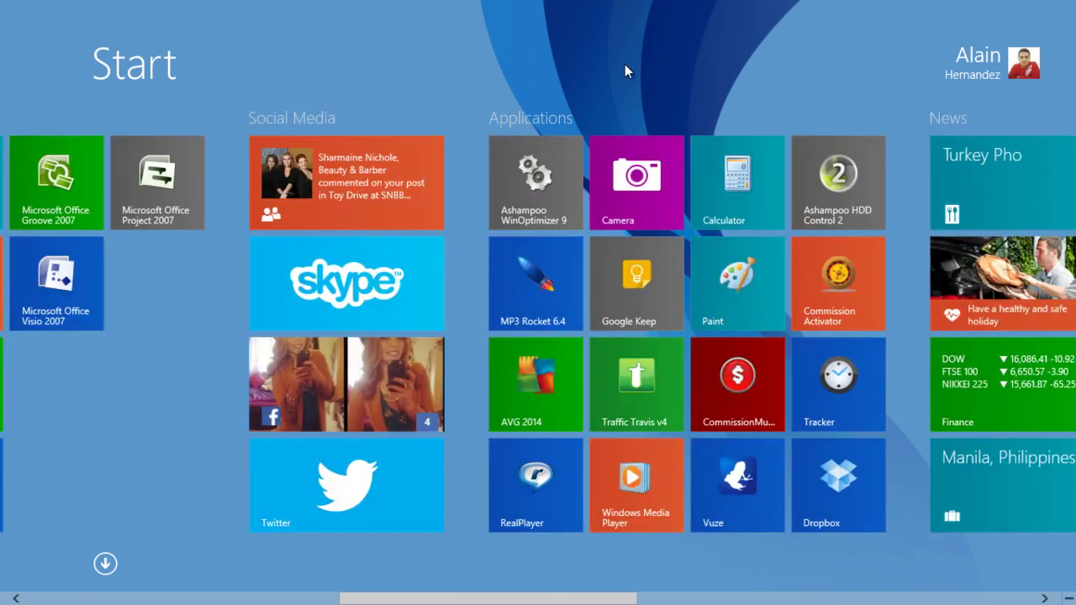
Step: Open the Apps view and search the installed apps for "social media marketing"
right_click(590, 83)
click(149, 388)
click(105, 565)
click(959, 65)
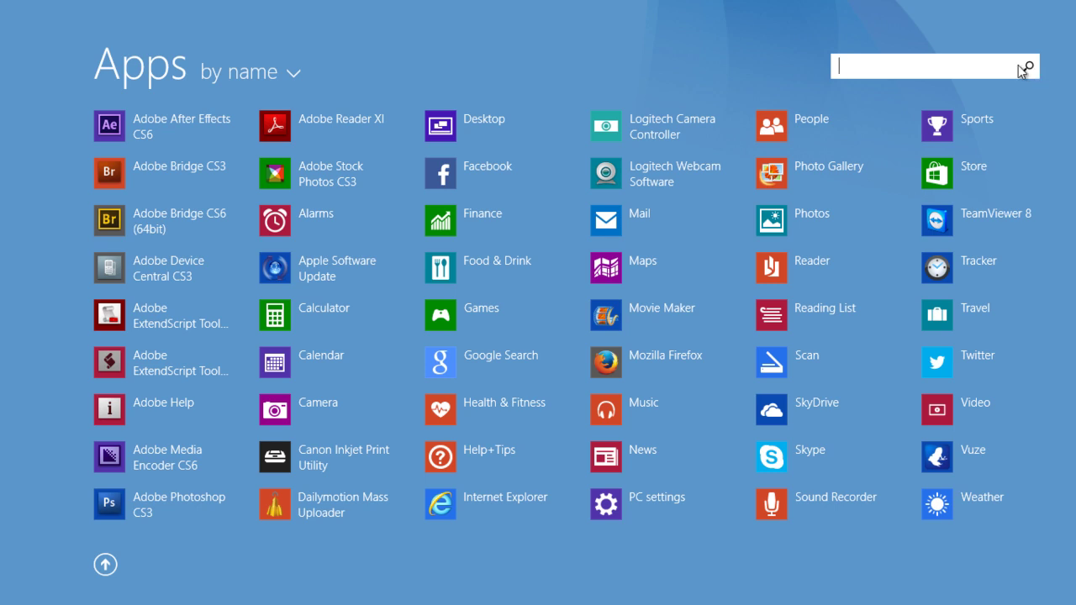
text(social media)
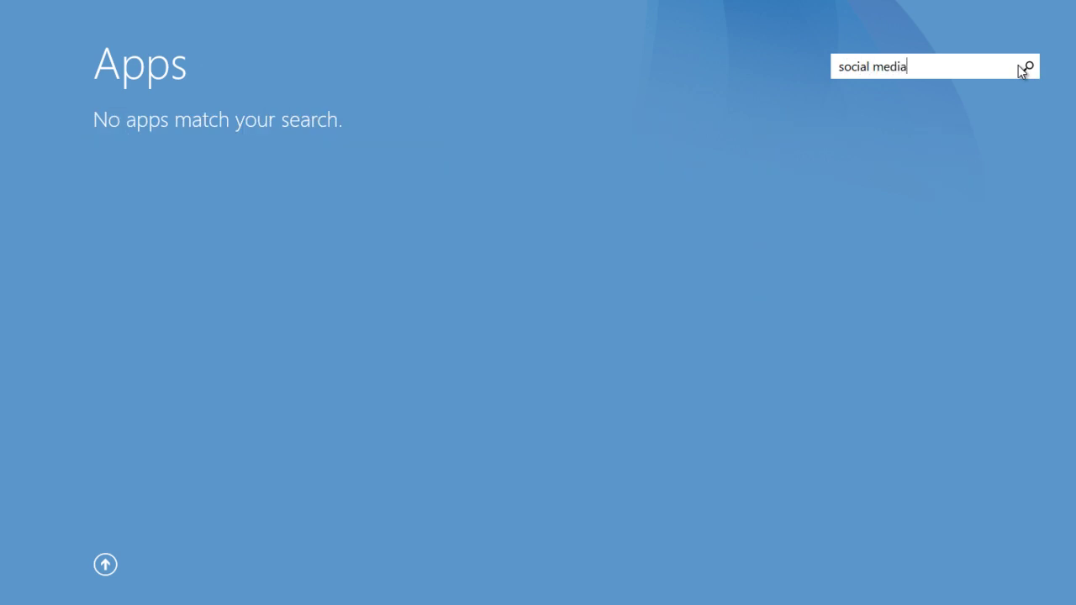
text( marketing)
Step: Clear the app search text, and return through the Start screen to the desktop
click(113, 68)
drag(990, 65, 834, 66)
key(BackSpace)
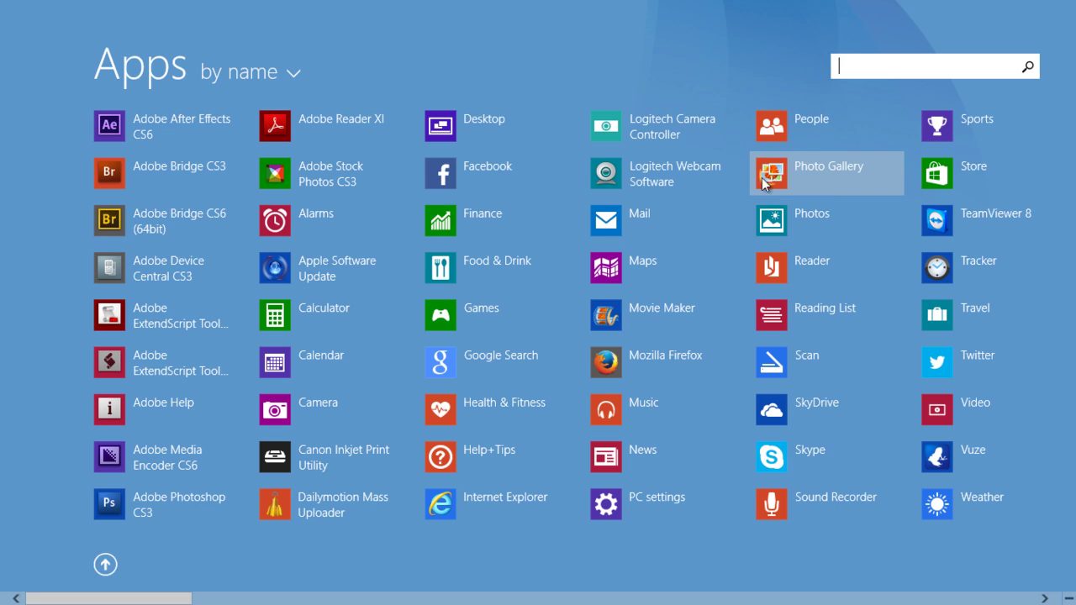
click(105, 564)
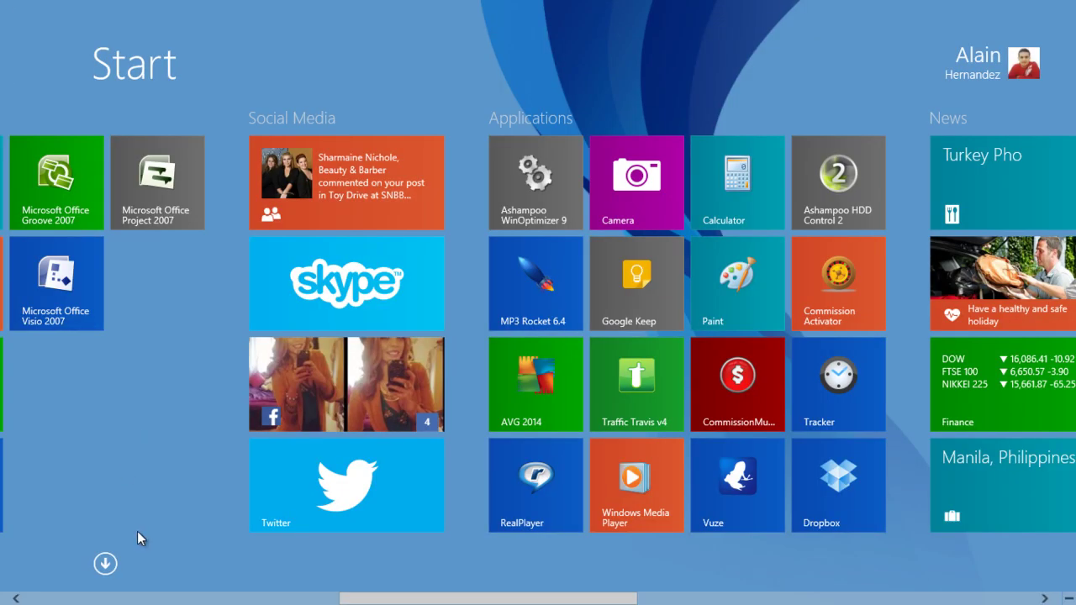
scroll(96, 477, up, 5)
click(84, 510)
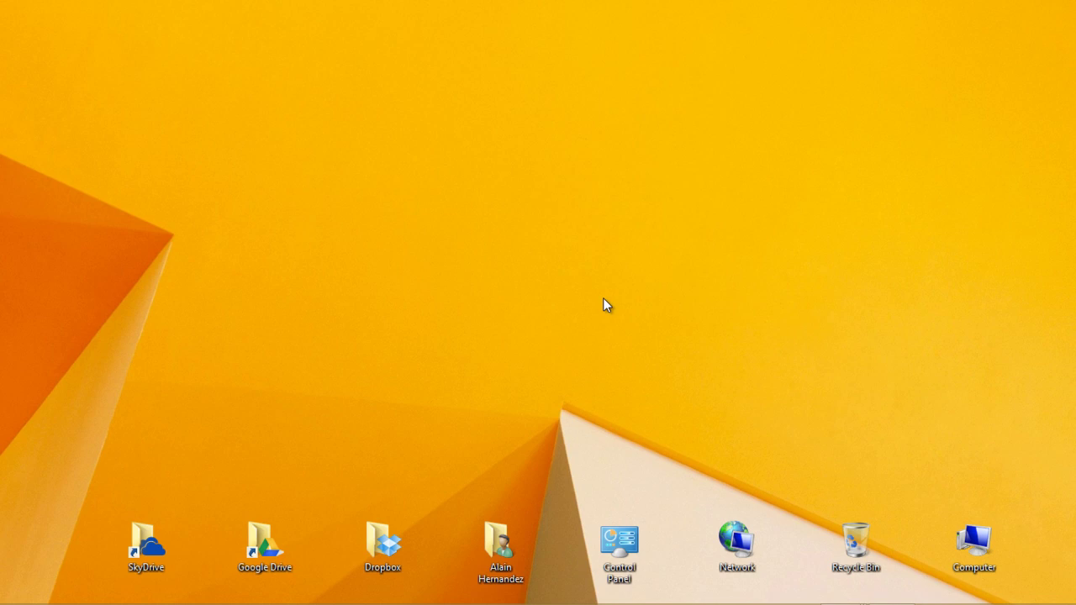
Step: Return to the Start screen and open the Store app from the first tile group
key(super)
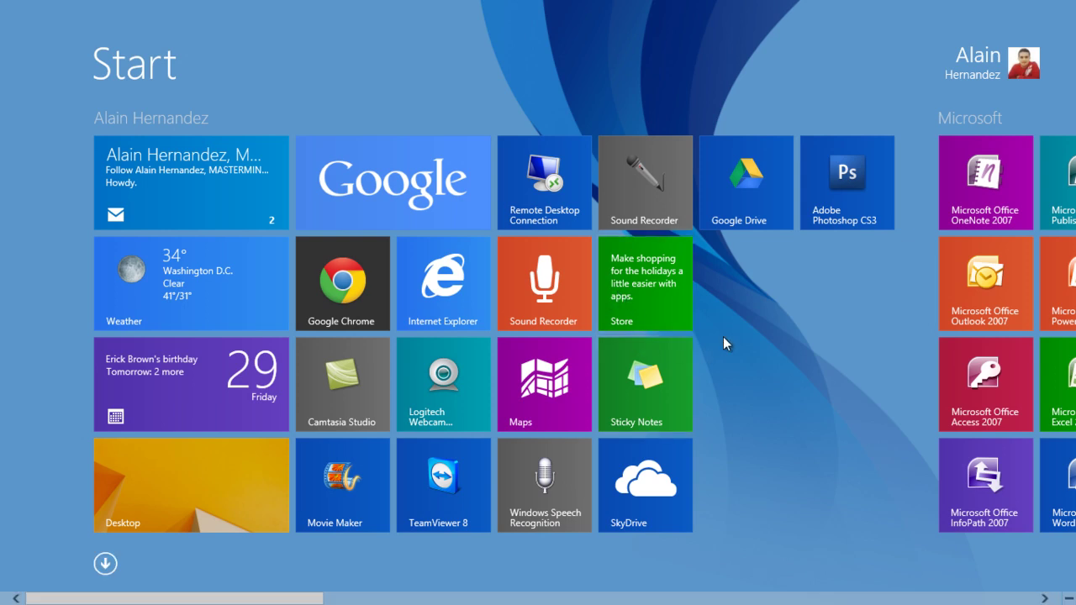
scroll(723, 336, down, 3)
scroll(845, 395, up, 3)
click(672, 297)
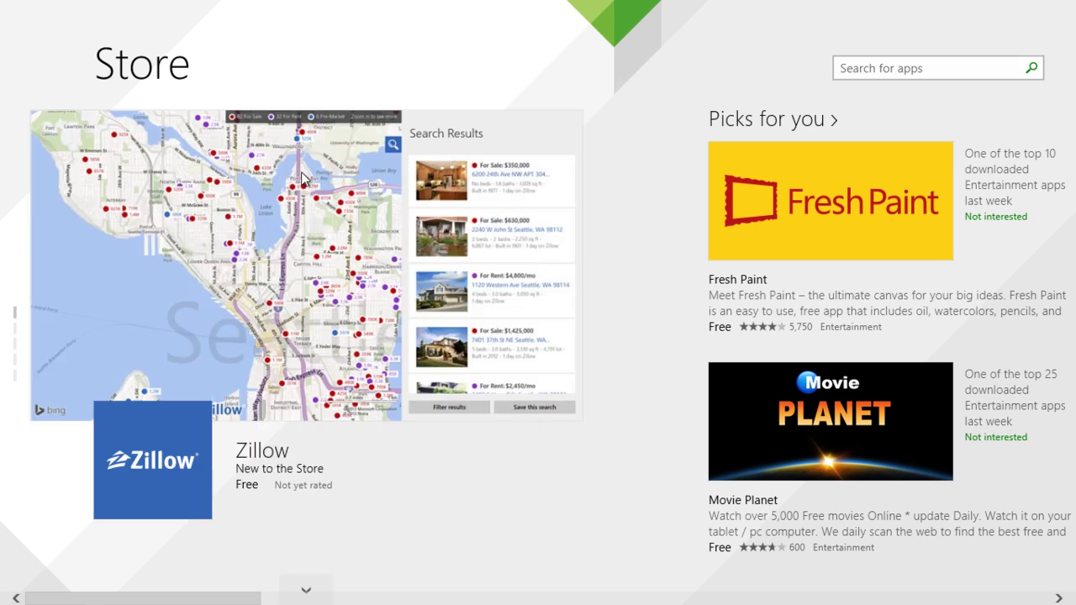
Step: Examine the Store's featured app spotlight and the first recommendations under Picks for you
scroll(306, 202, down, 2)
click(305, 91)
click(311, 99)
click(311, 100)
click(311, 99)
scroll(307, 593, down, 5)
scroll(308, 538, up, 4)
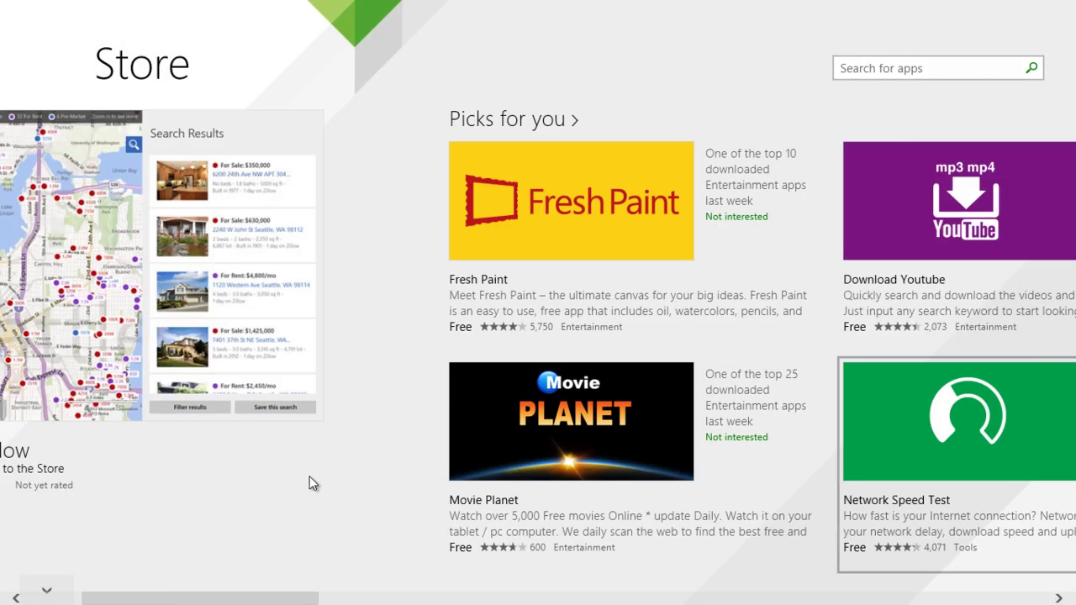
scroll(341, 285, up, 2)
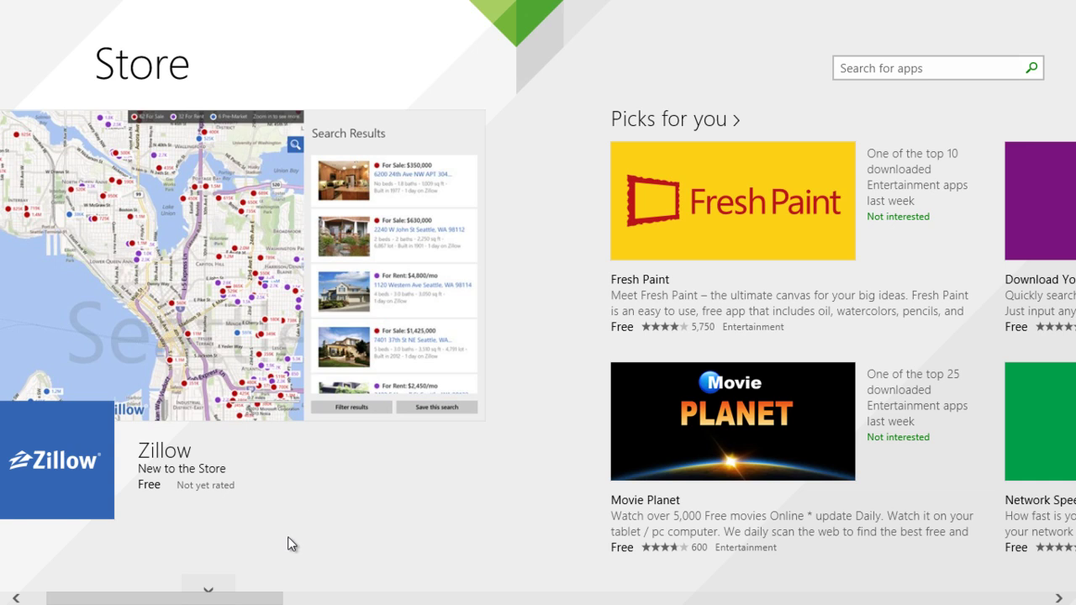
click(216, 591)
click(219, 593)
click(219, 592)
Step: Browse the remaining Picks for you apps and the Trending apps in the Store
scroll(856, 152, down, 10)
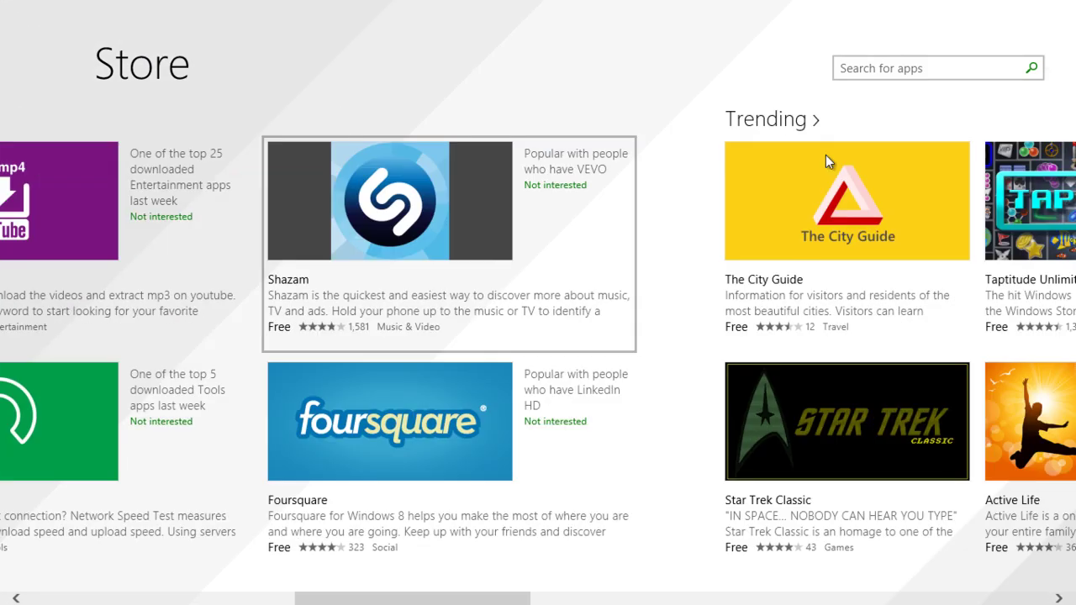
scroll(826, 154, down, 3)
scroll(825, 154, up, 9)
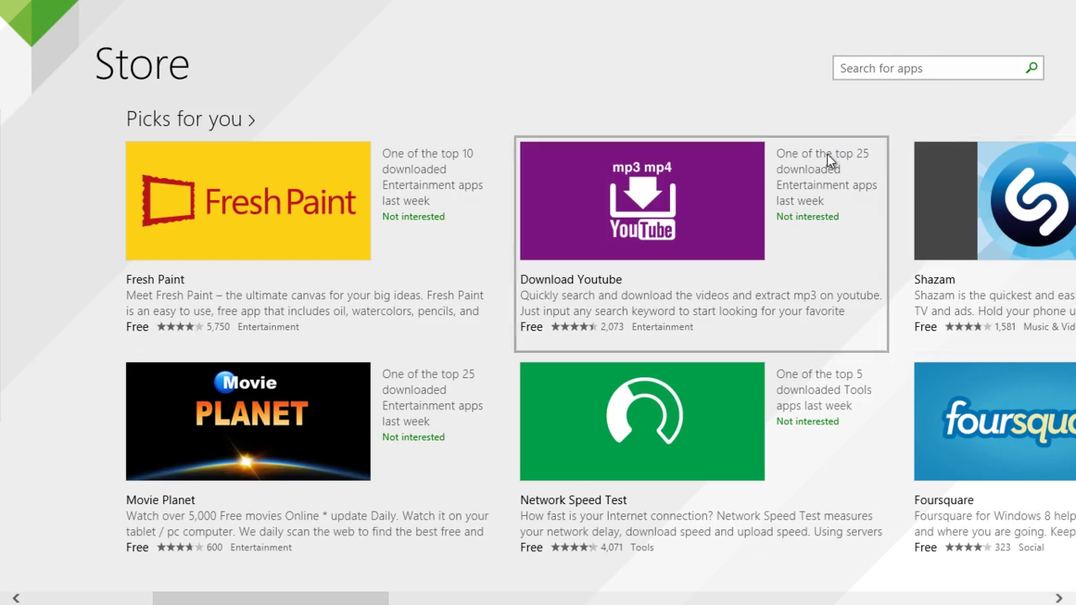
scroll(827, 157, down, 3)
scroll(829, 164, up, 5)
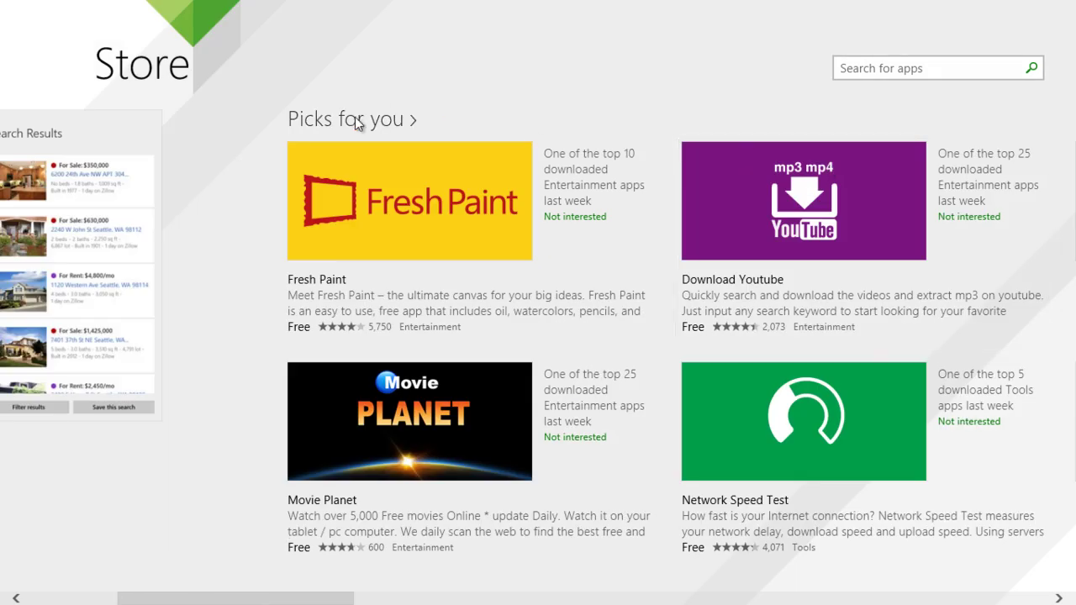
scroll(610, 143, down, 2)
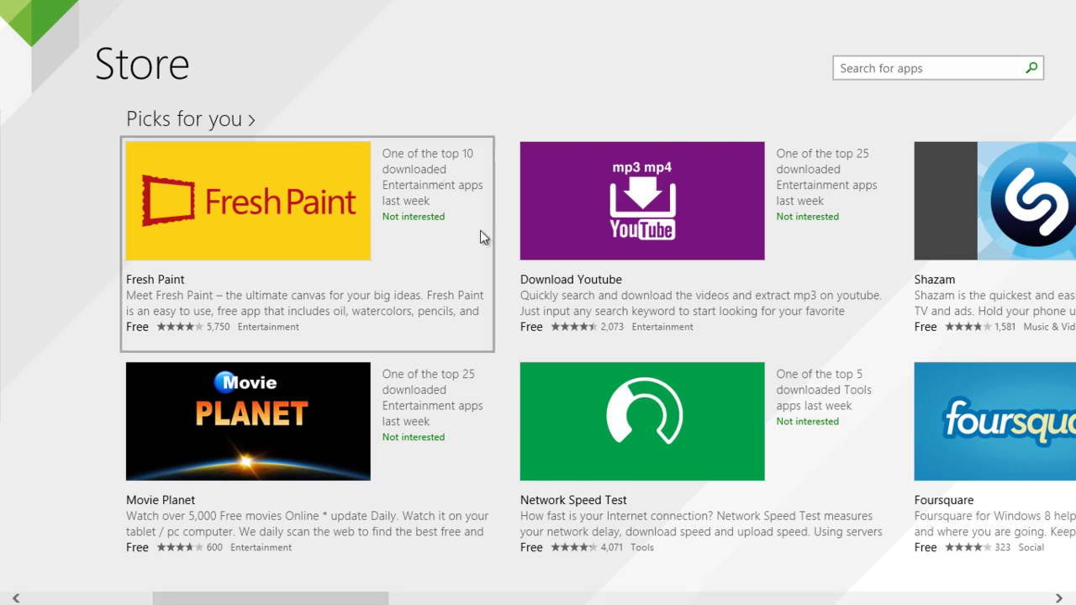
scroll(522, 231, down, 5)
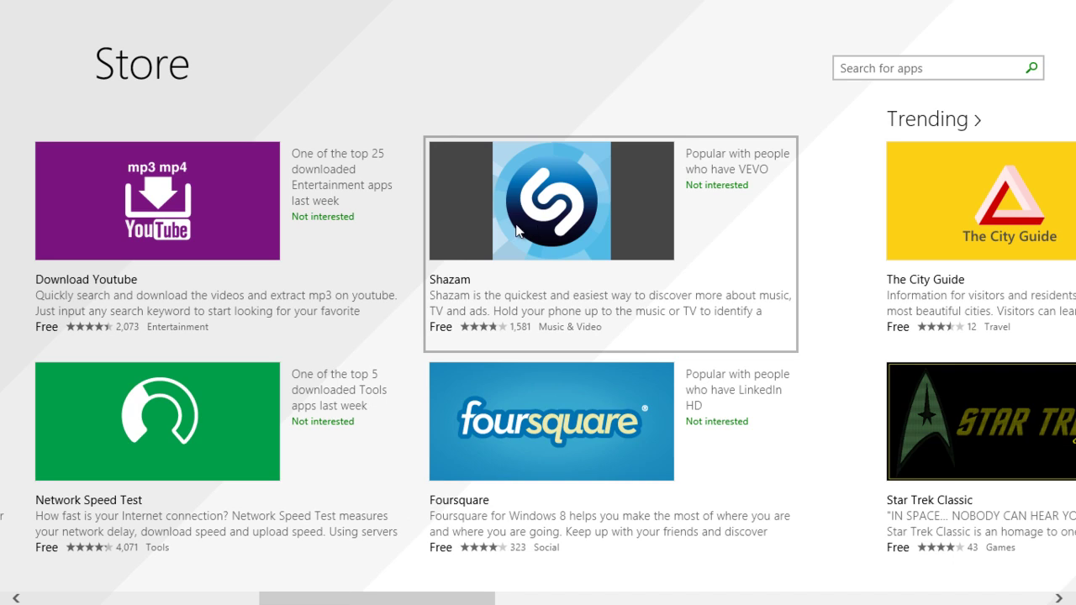
scroll(494, 220, up, 5)
scroll(676, 202, down, 10)
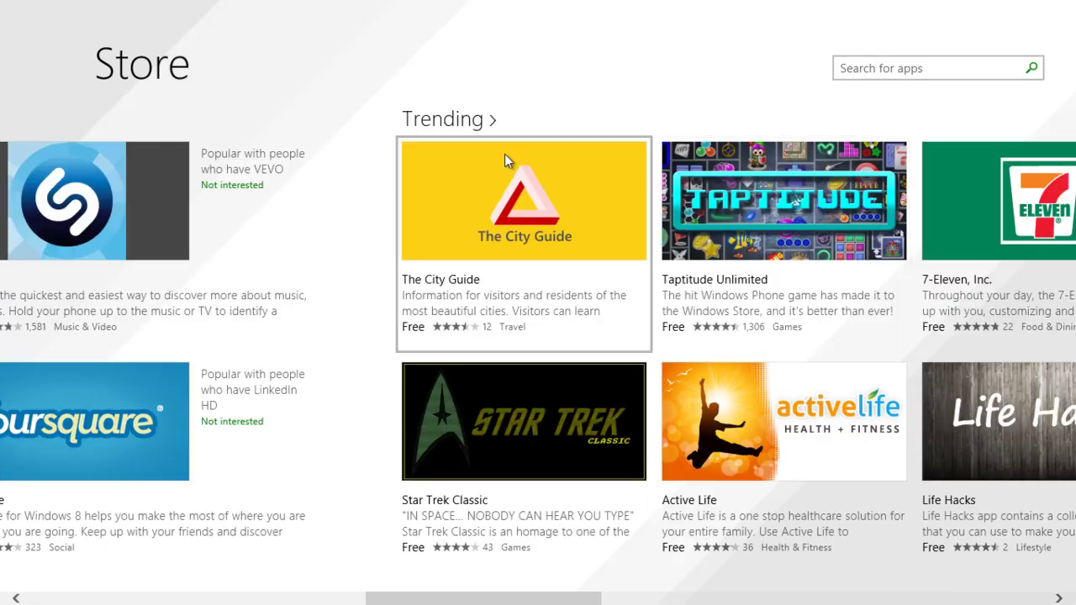
Step: Browse the Store's Trending, New & Rising, Top paid and Top free apps, and return to the Trending section
scroll(541, 168, down, 2)
scroll(306, 129, down, 2)
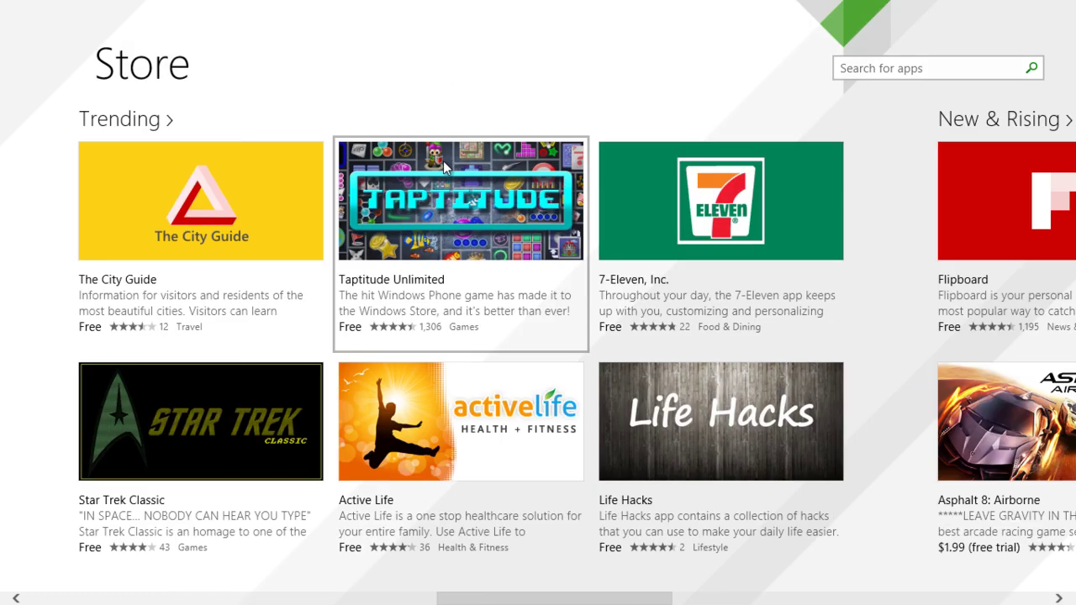
scroll(443, 157, down, 4)
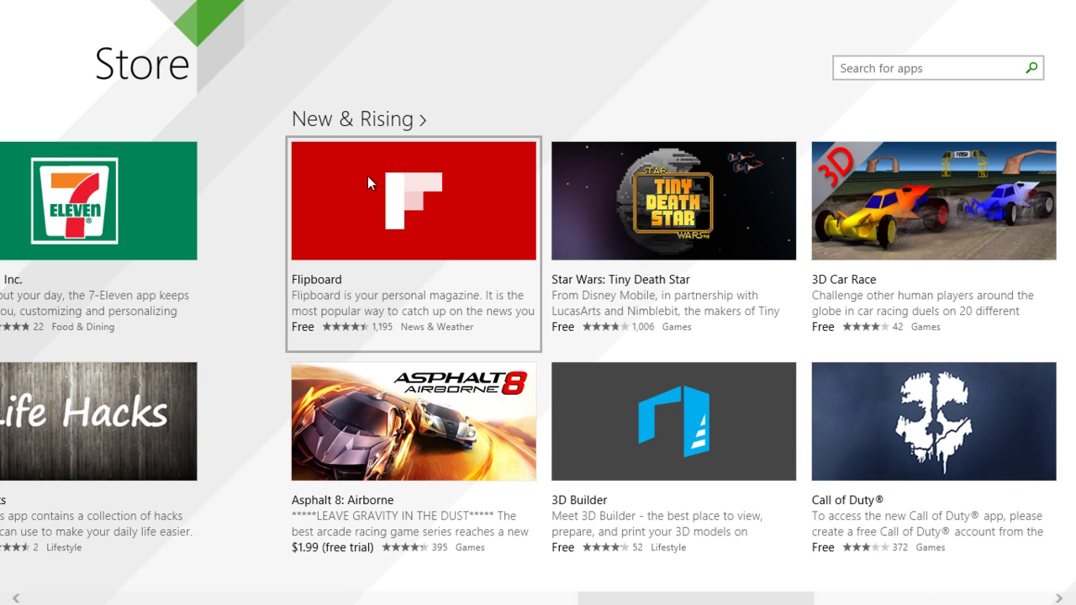
scroll(427, 167, down, 5)
scroll(428, 165, up, 3)
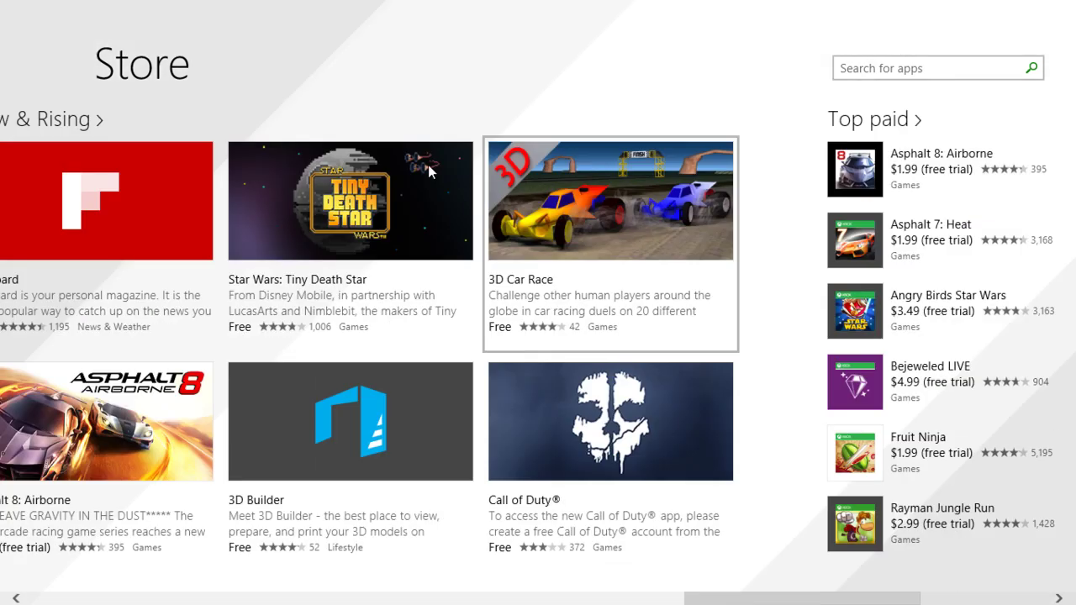
scroll(428, 164, down, 4)
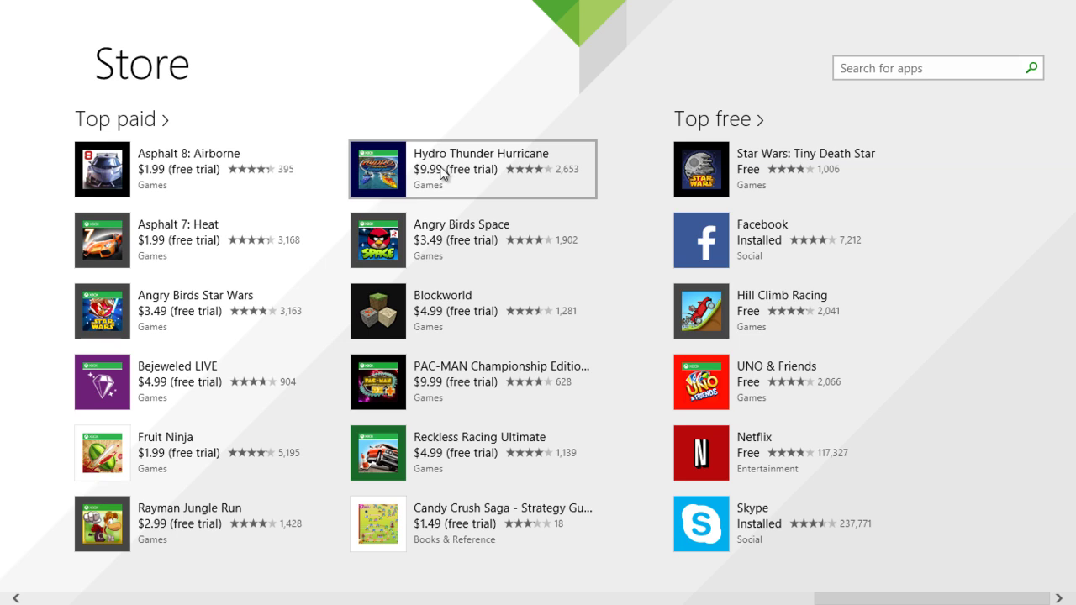
scroll(442, 166, up, 5)
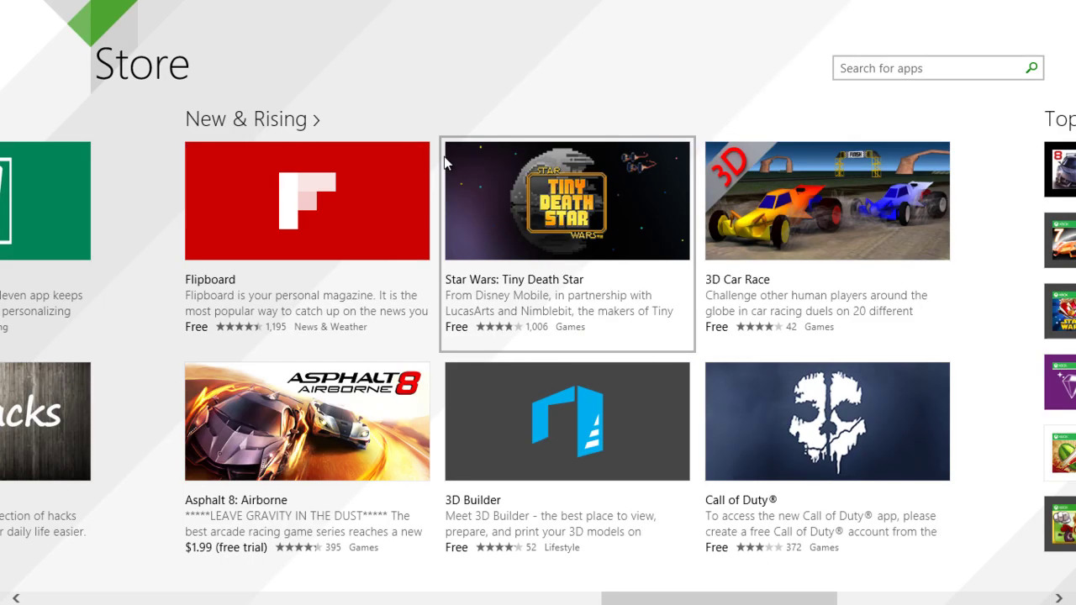
scroll(447, 168, up, 3)
scroll(529, 388, up, 4)
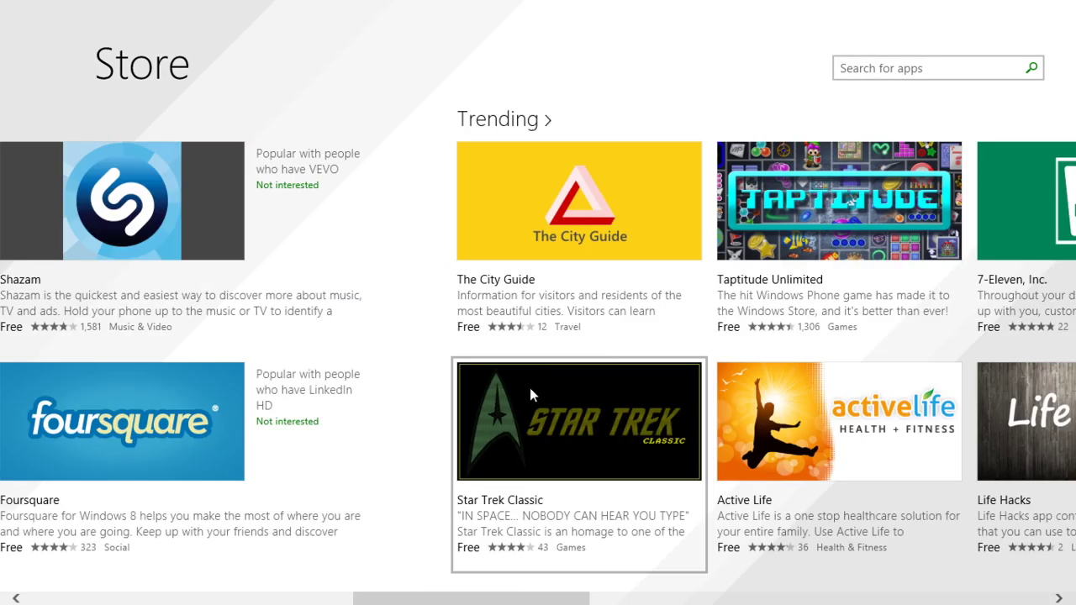
Step: Open the Foursquare app page from Picks for you and look through its screenshots, ratings and user reviews
click(204, 431)
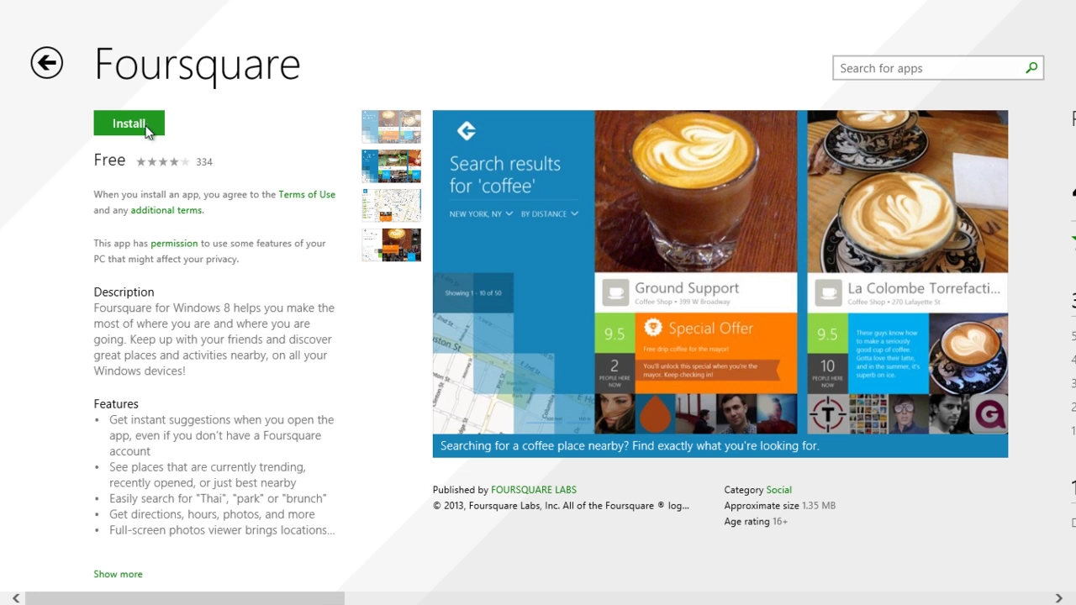
scroll(192, 308, down, 3)
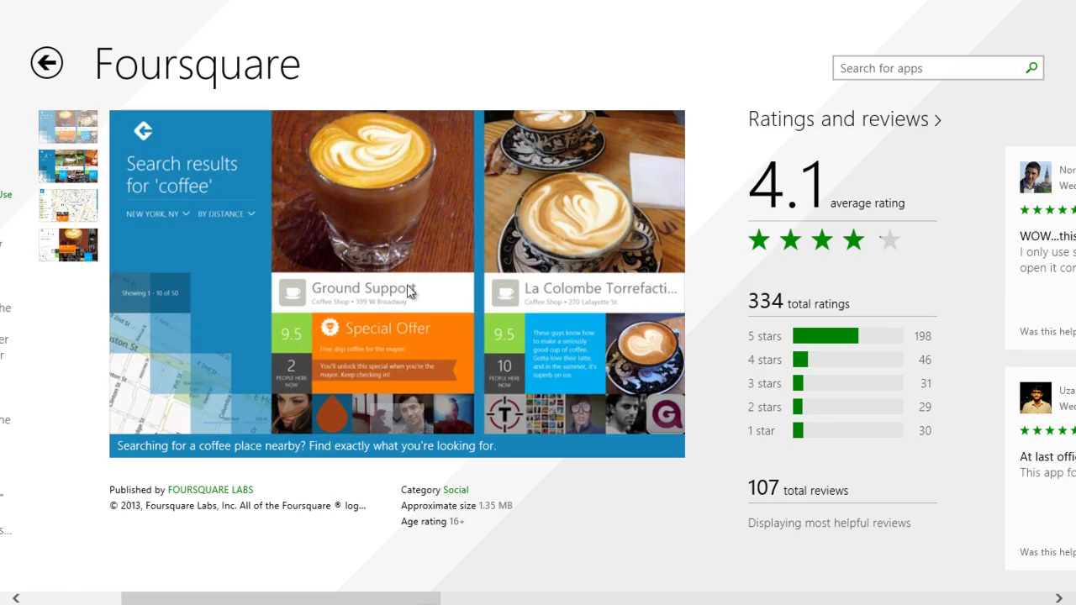
scroll(563, 265, down, 3)
scroll(610, 232, down, 3)
scroll(610, 231, down, 3)
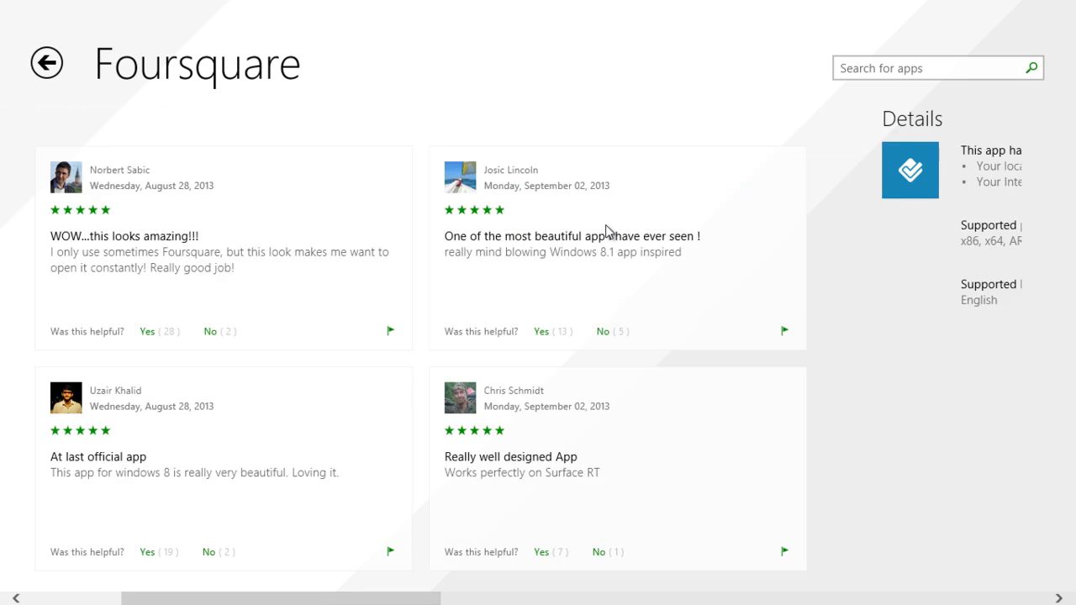
scroll(607, 230, up, 3)
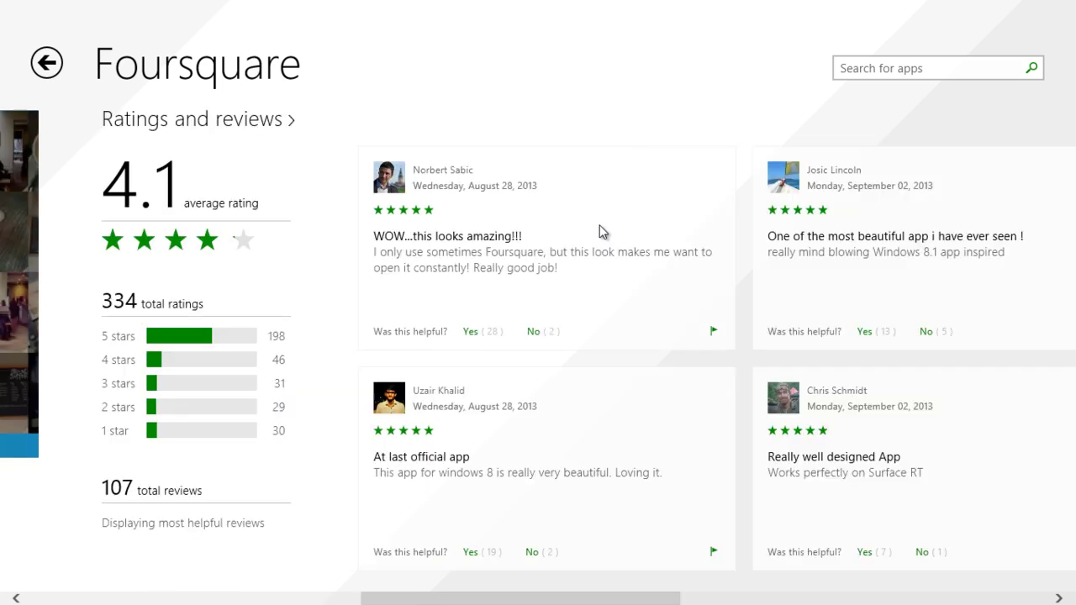
scroll(602, 232, up, 6)
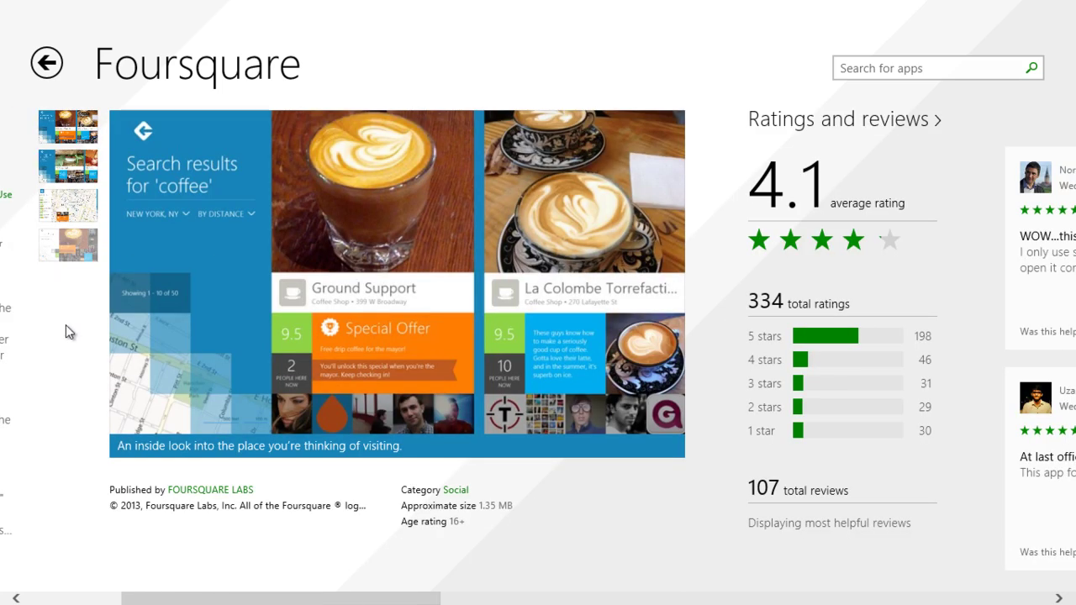
scroll(65, 324, up, 3)
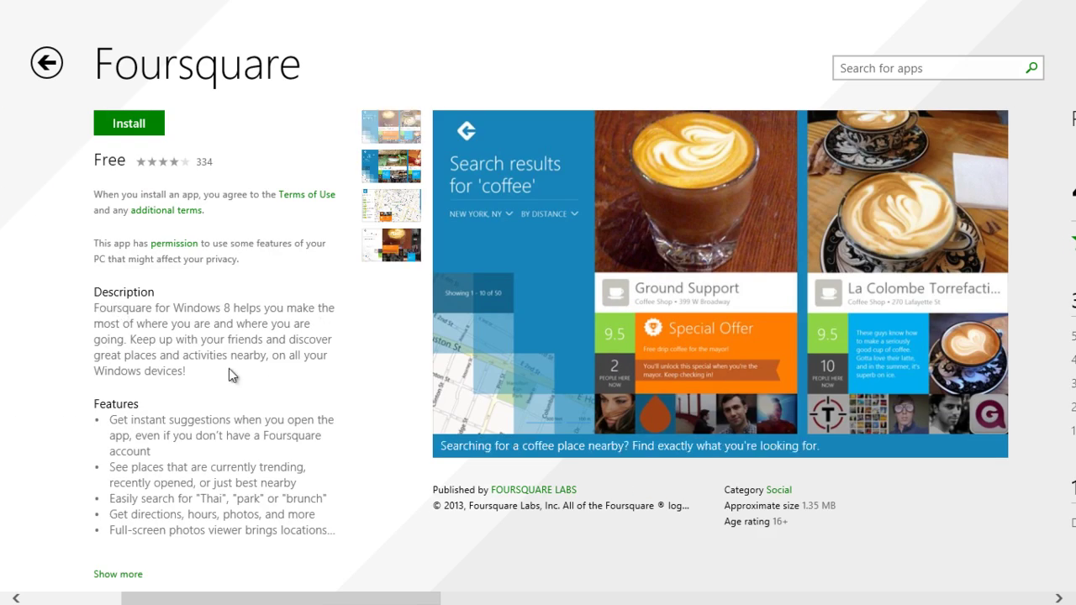
scroll(233, 367, down, 3)
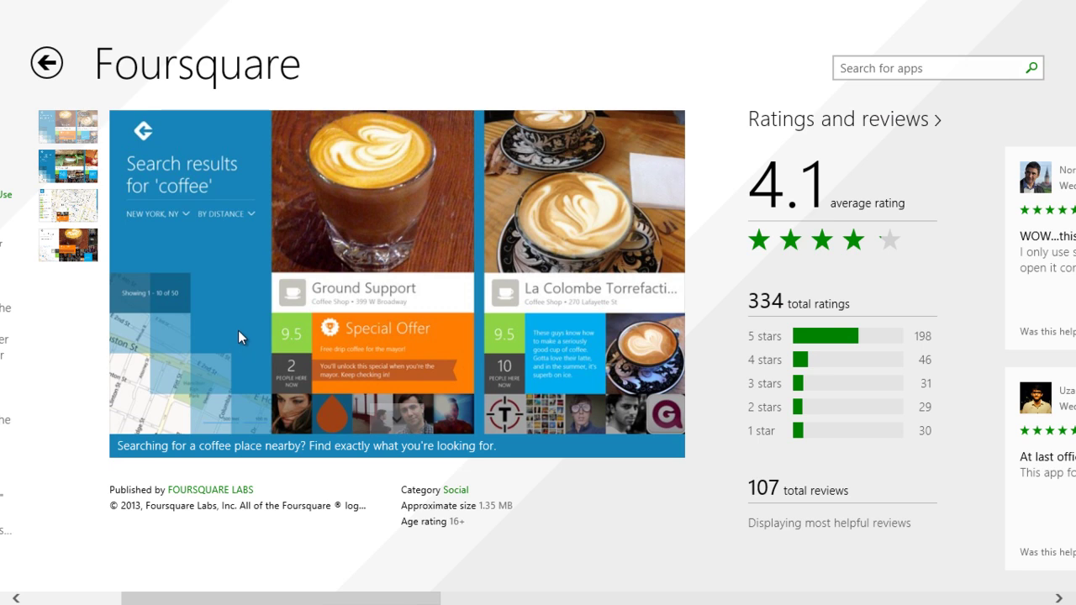
scroll(92, 336, up, 3)
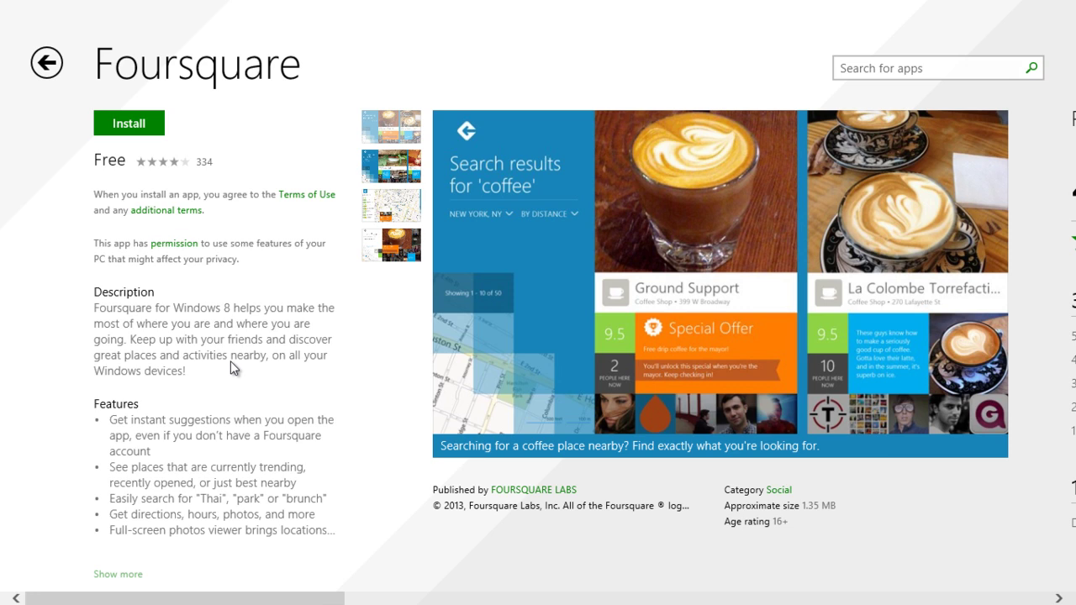
Step: Read Foursquare's expanded description and full feature list
scroll(230, 361, down, 3)
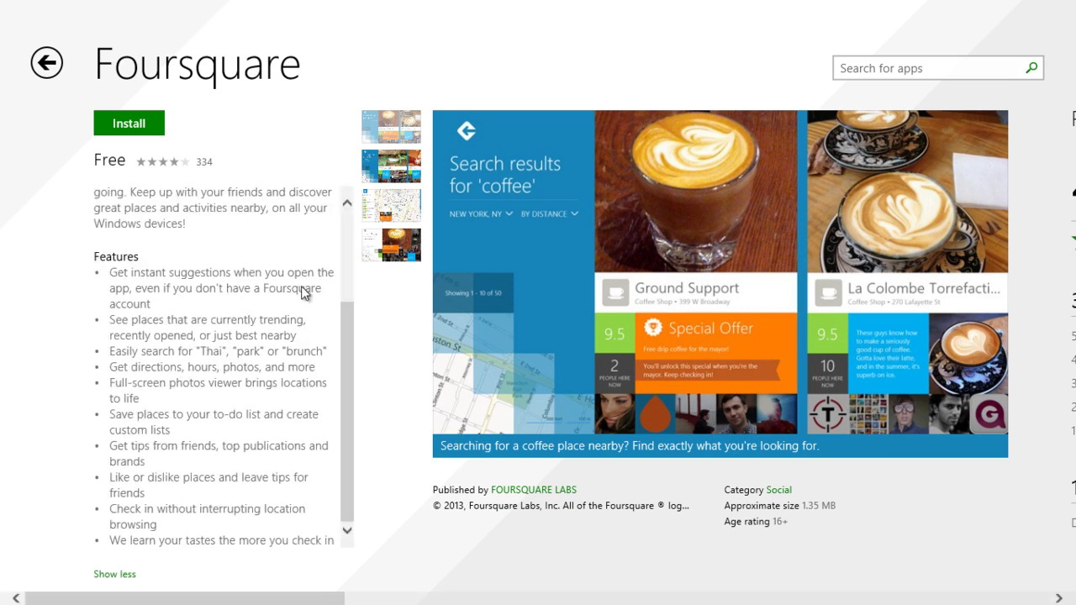
scroll(347, 249, up, 3)
scroll(349, 353, down, 1)
drag(347, 356, 348, 511)
Step: Install Foursquare, postpone adding a payment method, and return to the Store's main page
click(148, 126)
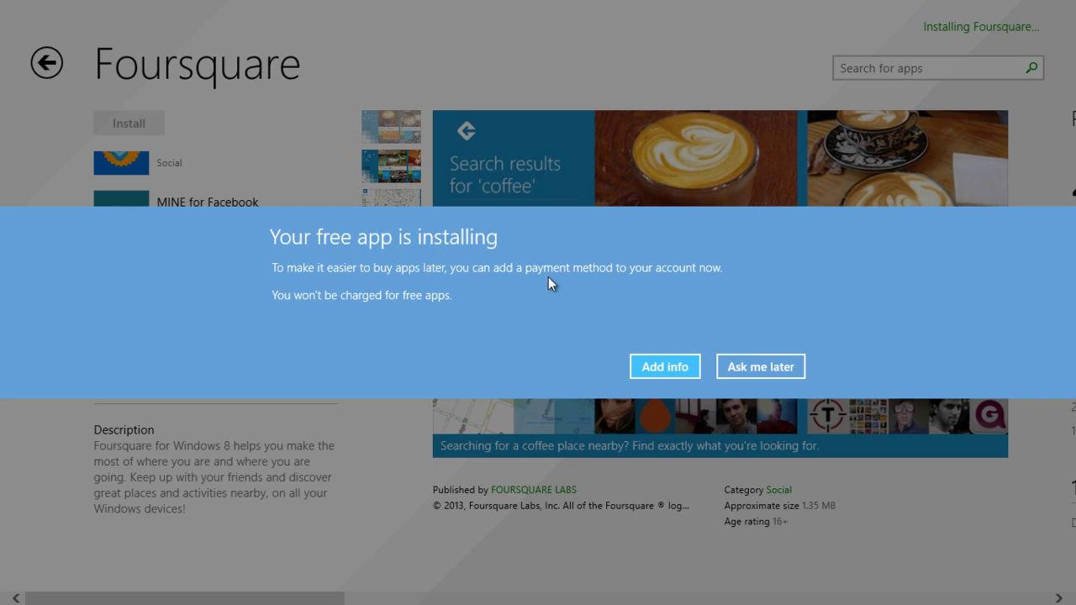
click(781, 366)
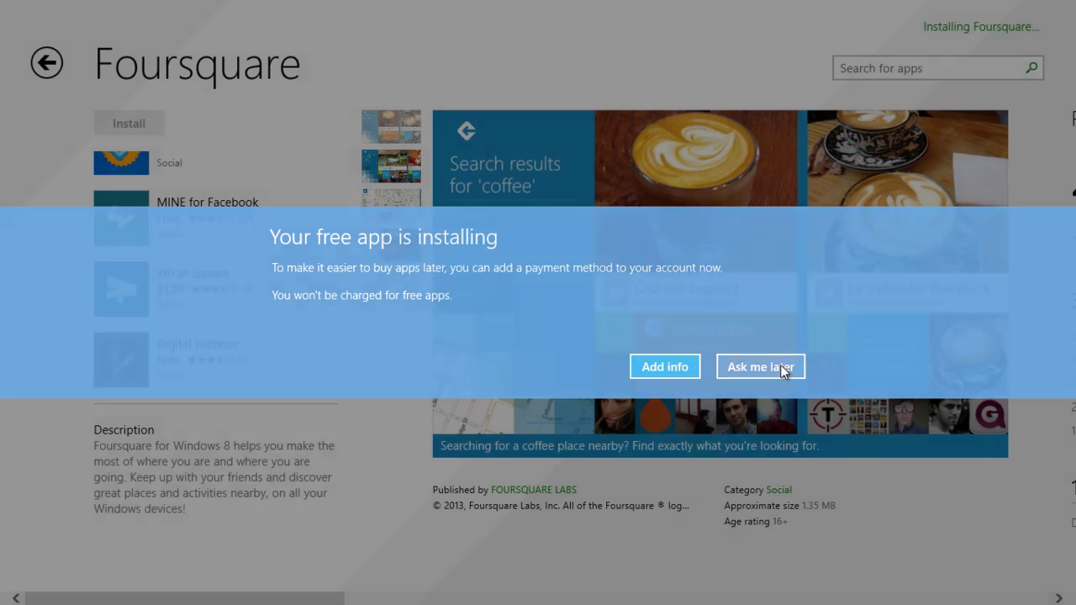
click(46, 63)
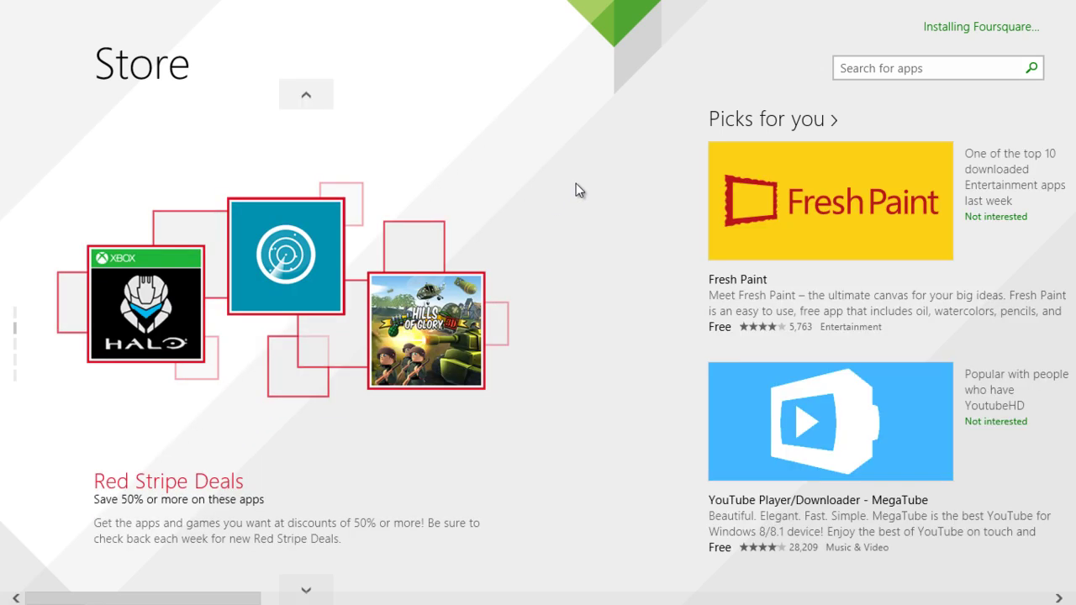
Step: Browse the Store's sections through to Top free and open the Netflix app page
scroll(620, 180, down, 5)
scroll(636, 193, down, 3)
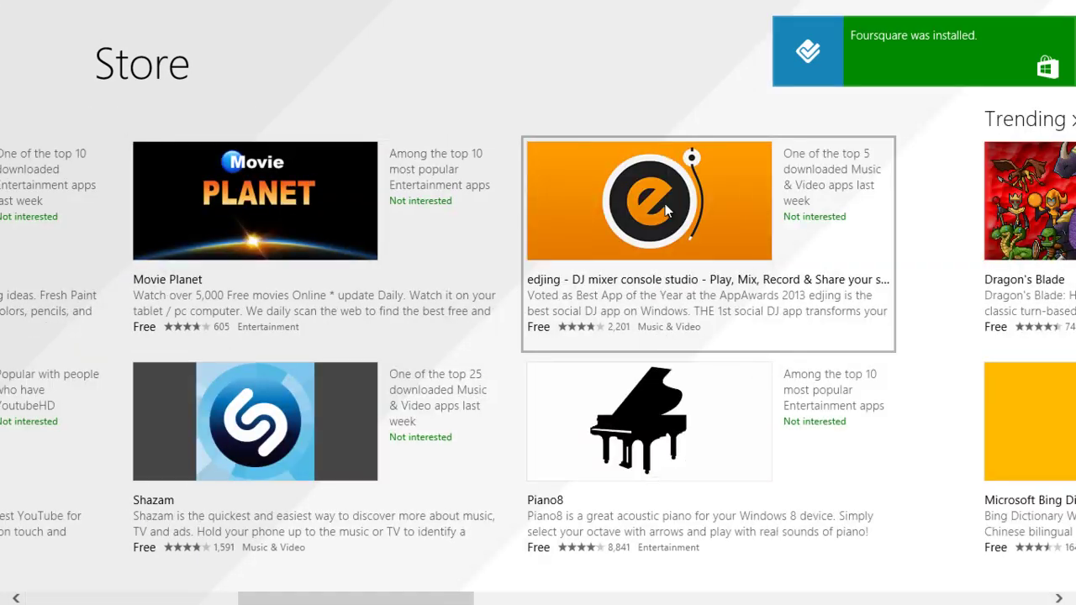
scroll(637, 192, down, 3)
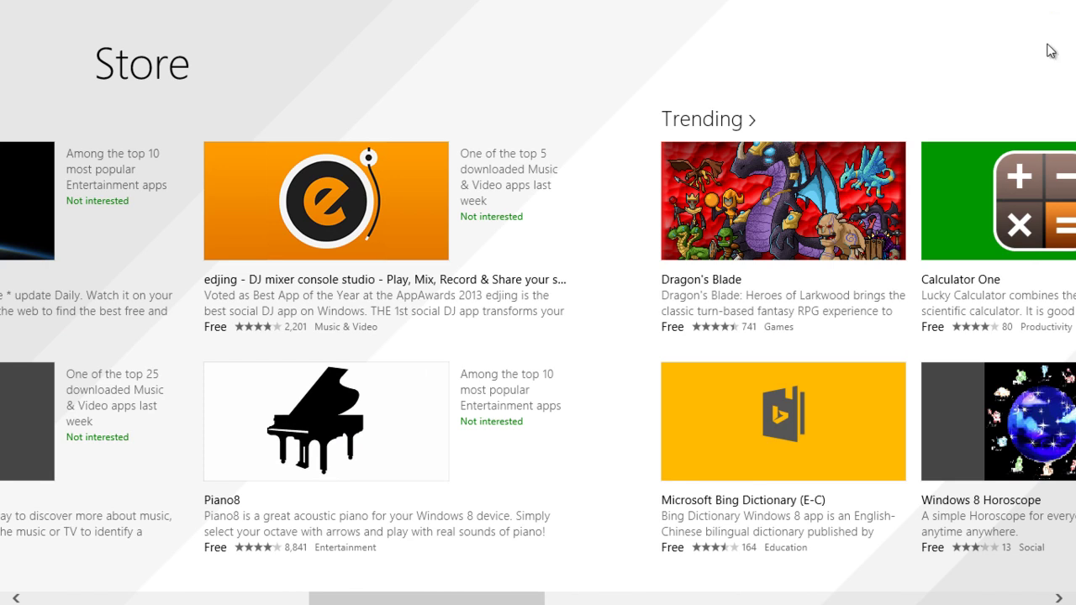
scroll(887, 143, down, 3)
scroll(421, 278, down, 5)
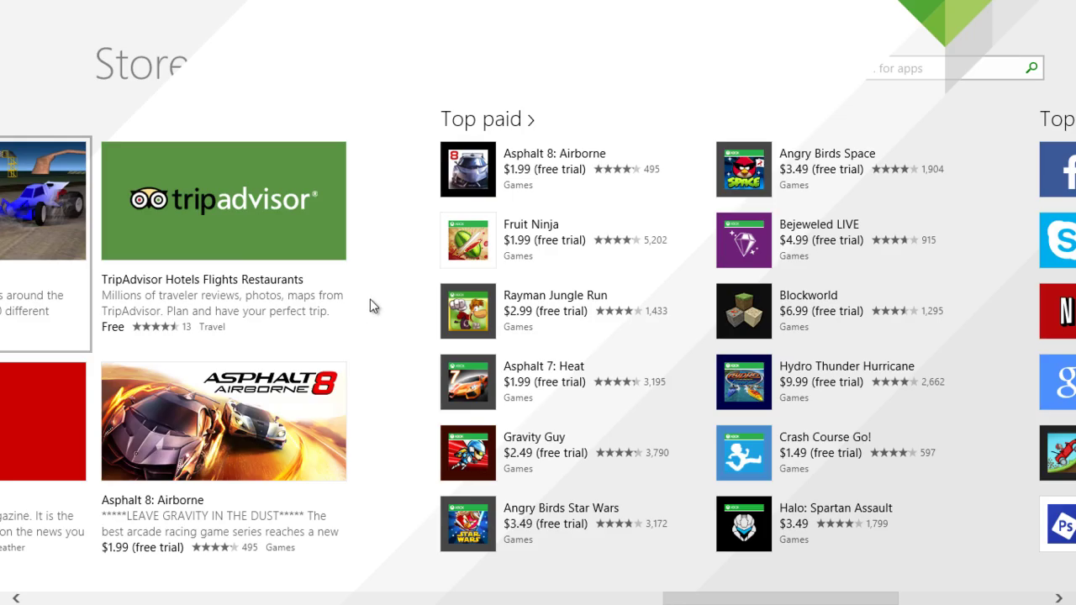
scroll(522, 225, down, 3)
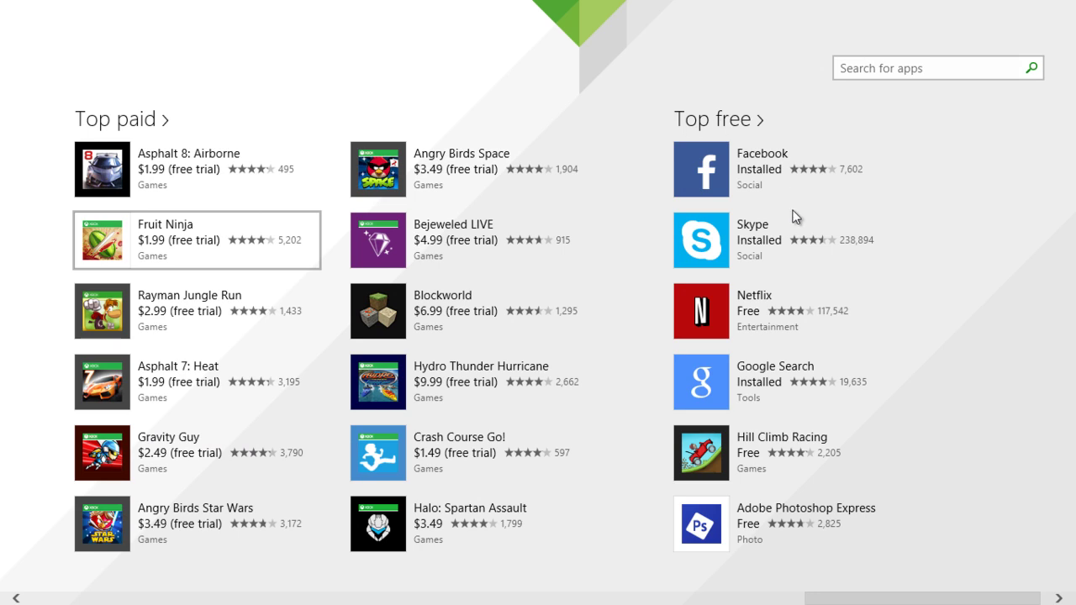
click(713, 317)
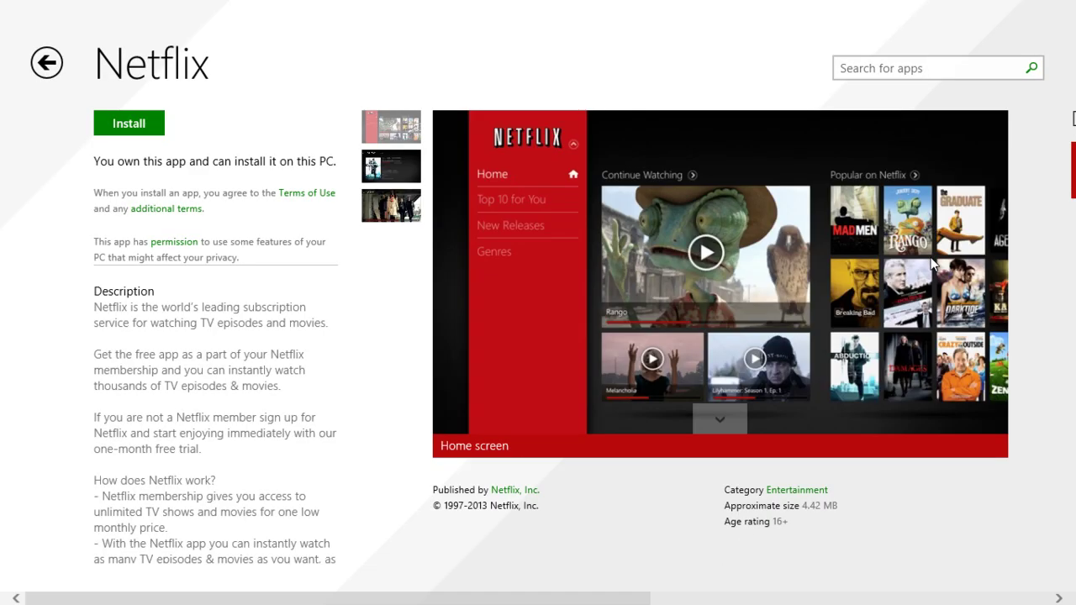
Step: Examine Netflix's description, ratings, user reviews, details and related apps on its Store page
scroll(286, 262, down, 3)
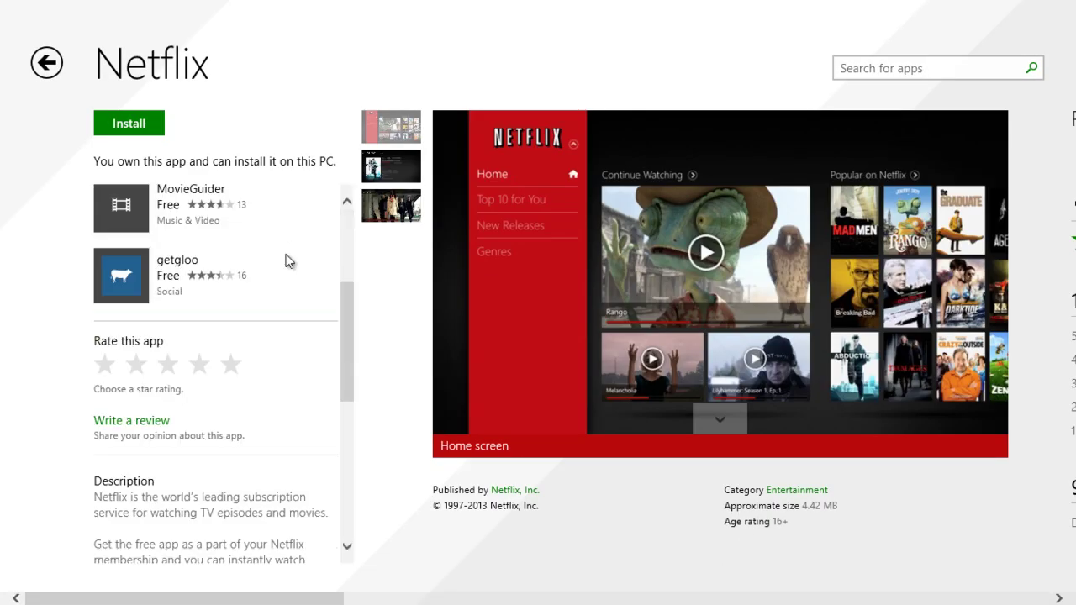
scroll(287, 257, down, 3)
scroll(293, 272, up, 3)
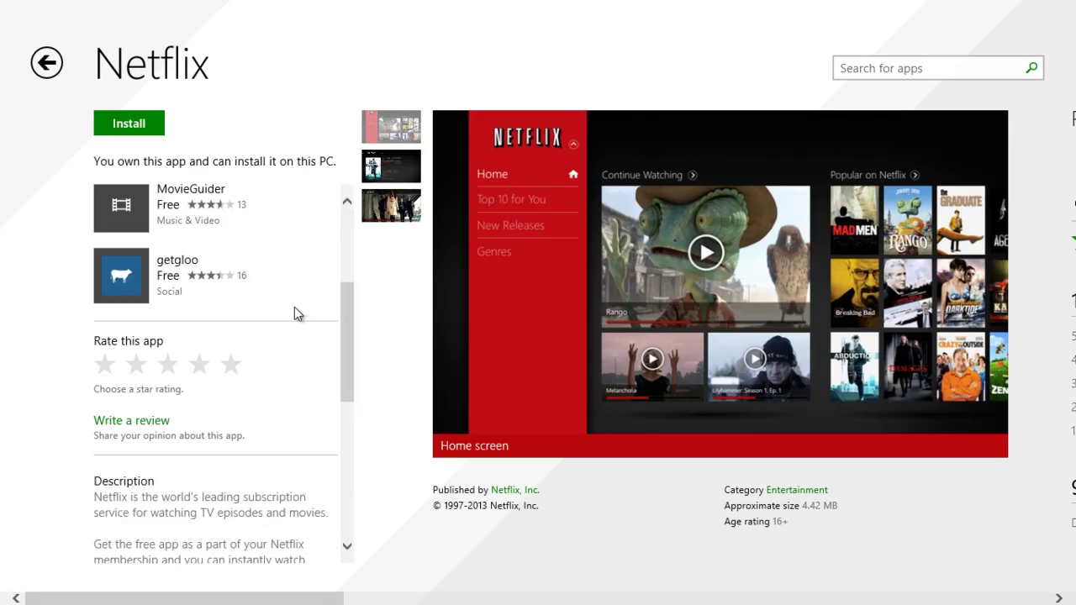
scroll(1039, 269, down, 5)
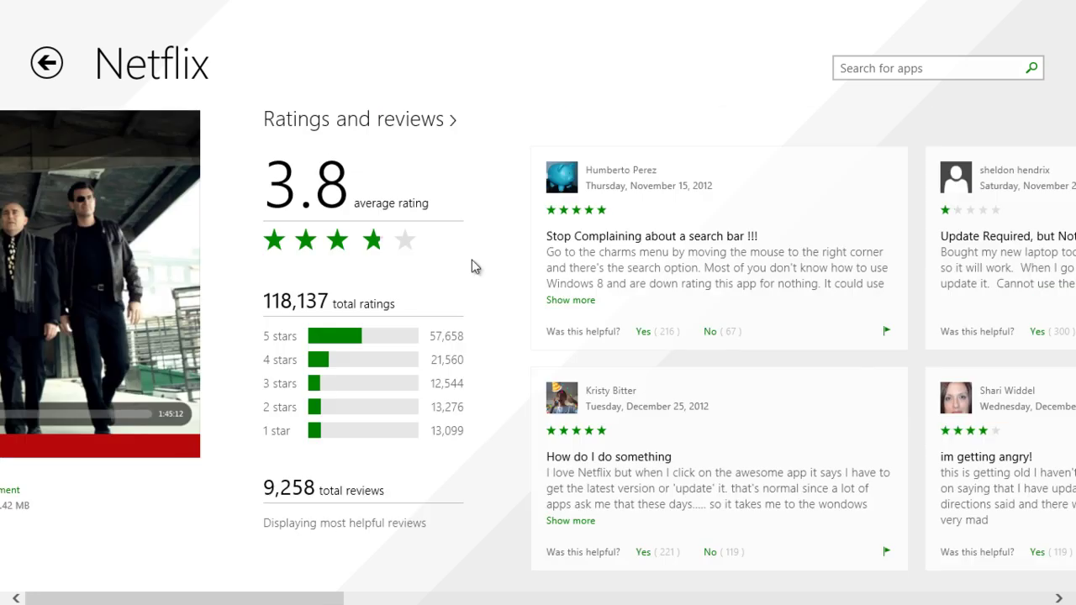
scroll(480, 247, down, 2)
scroll(671, 236, down, 5)
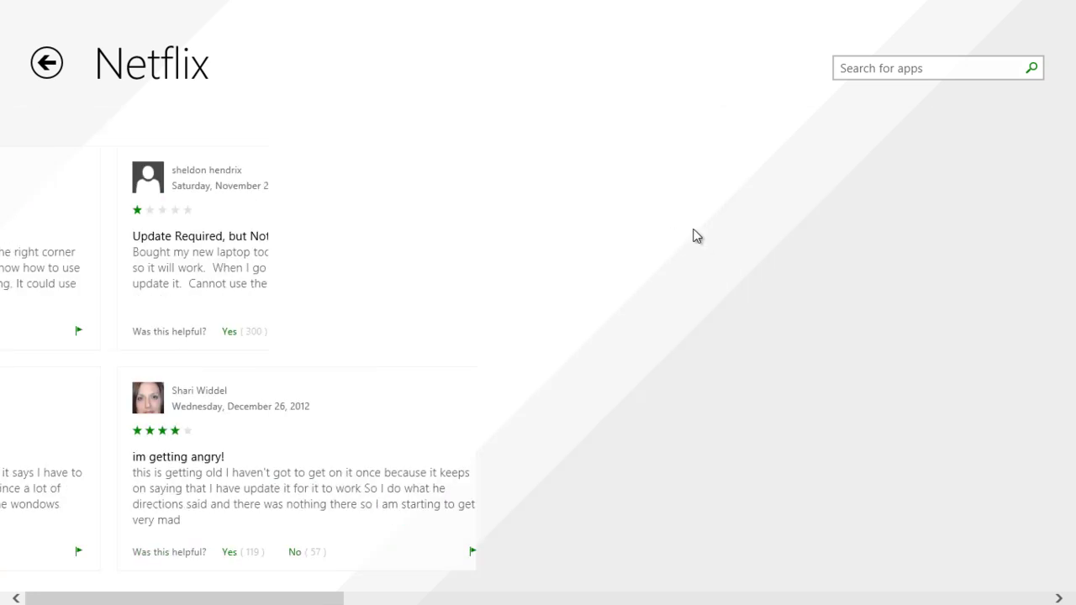
scroll(671, 235, down, 5)
scroll(647, 252, up, 2)
scroll(644, 264, down, 3)
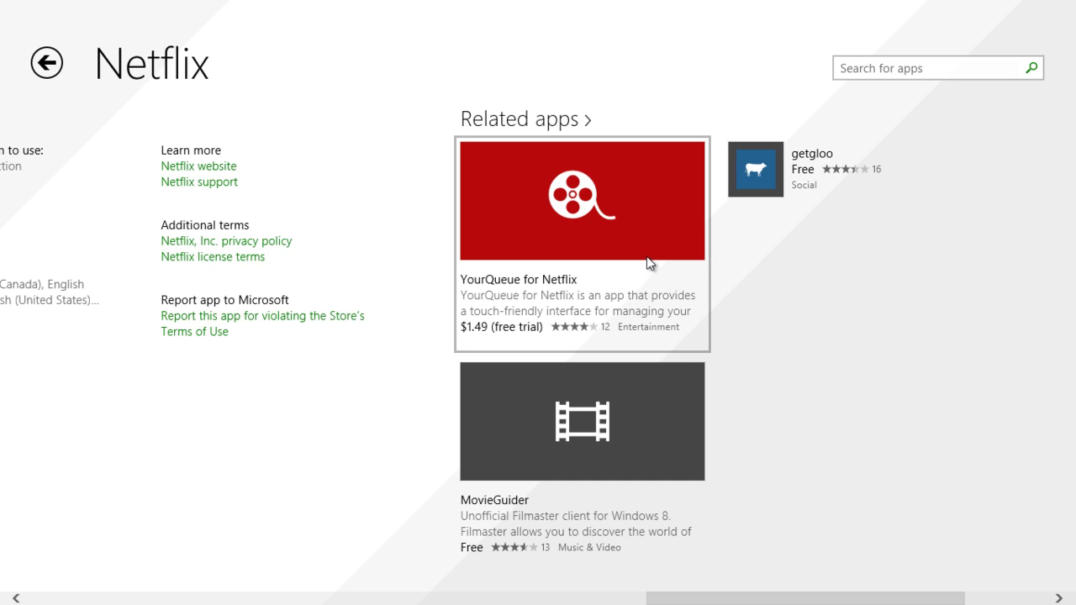
scroll(814, 303, up, 6)
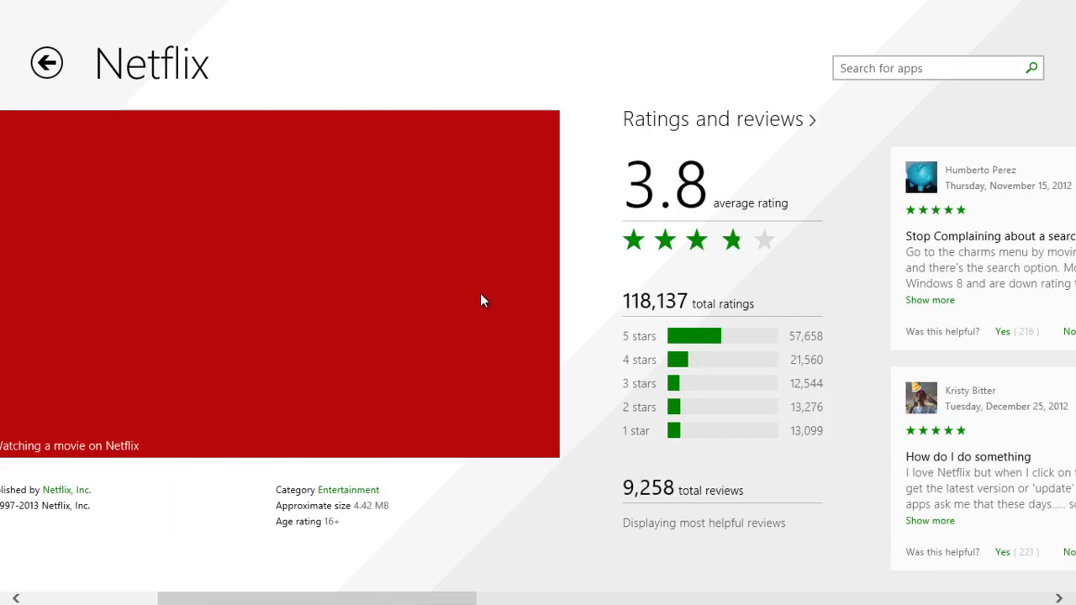
Step: Install Netflix from its app page and return to the Store's main page
scroll(300, 103, up, 3)
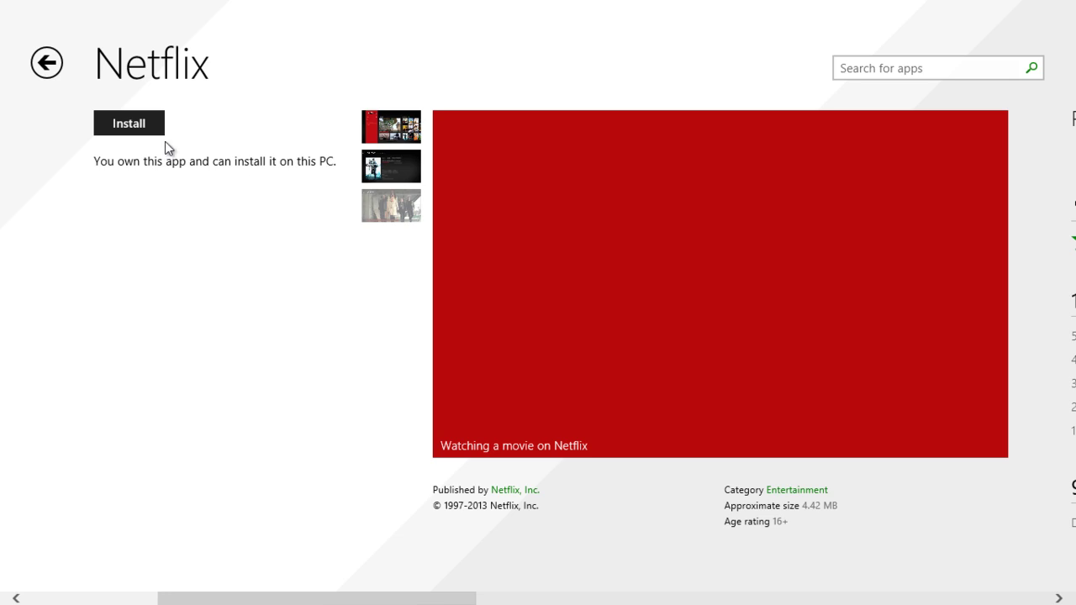
click(134, 122)
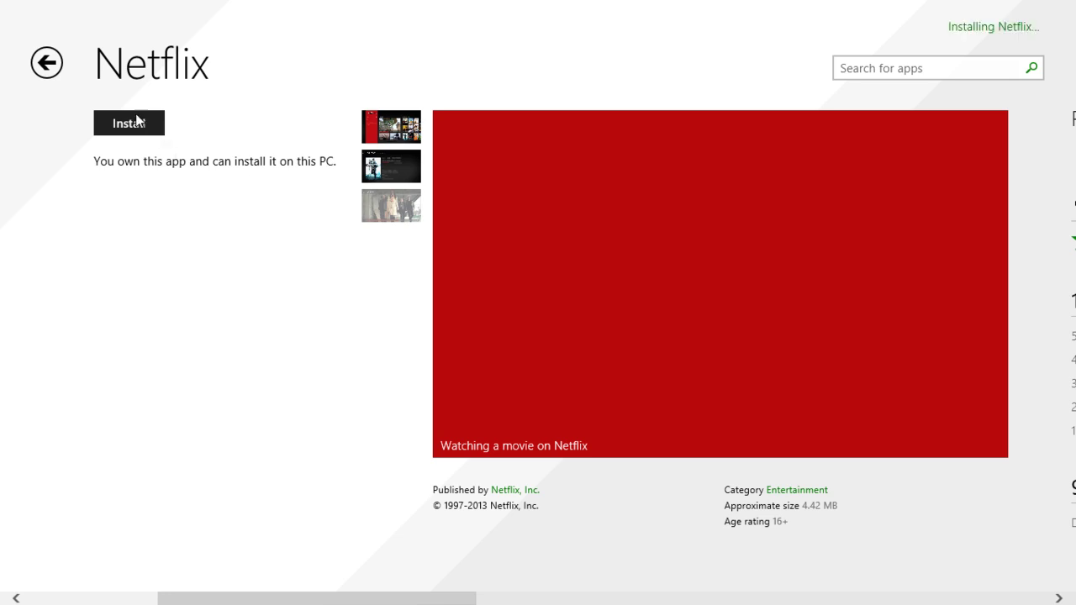
click(47, 62)
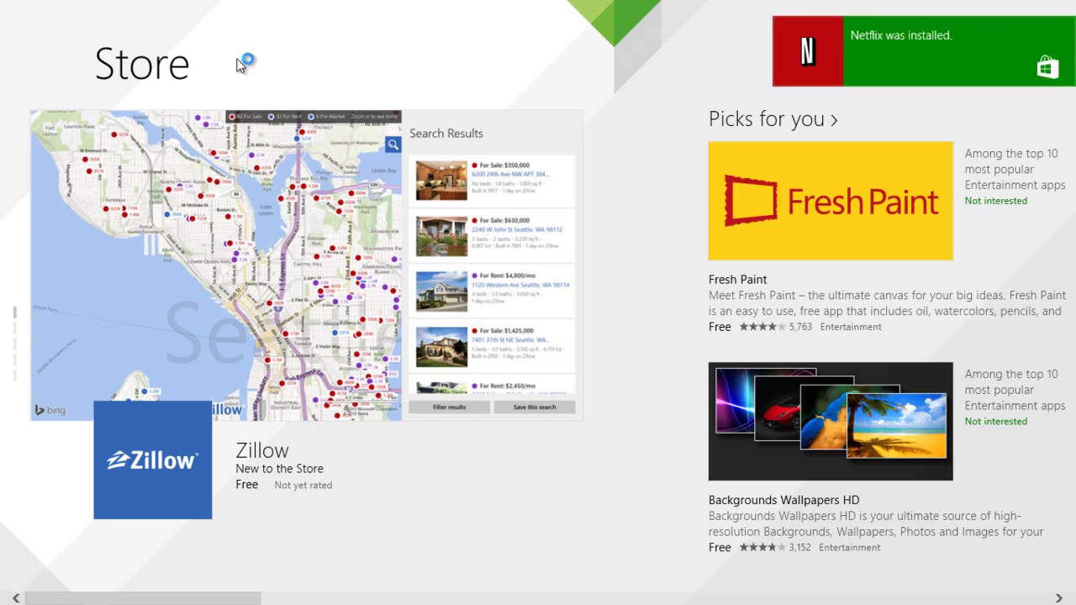
Step: Browse the Picks for you apps and dismiss the Netflix installation notification
scroll(660, 225, down, 3)
scroll(660, 224, down, 2)
scroll(666, 231, up, 4)
scroll(680, 230, down, 6)
click(1064, 30)
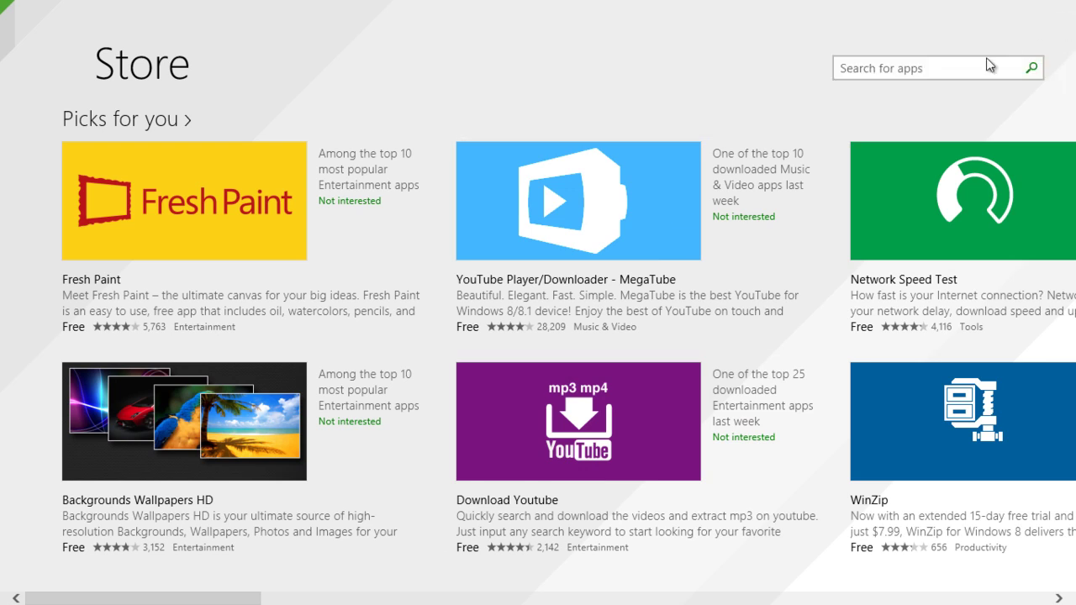
Step: Activate the Store's app search field and browse on to the Top paid and Top free lists
click(991, 71)
scroll(926, 84, down, 10)
scroll(802, 85, down, 10)
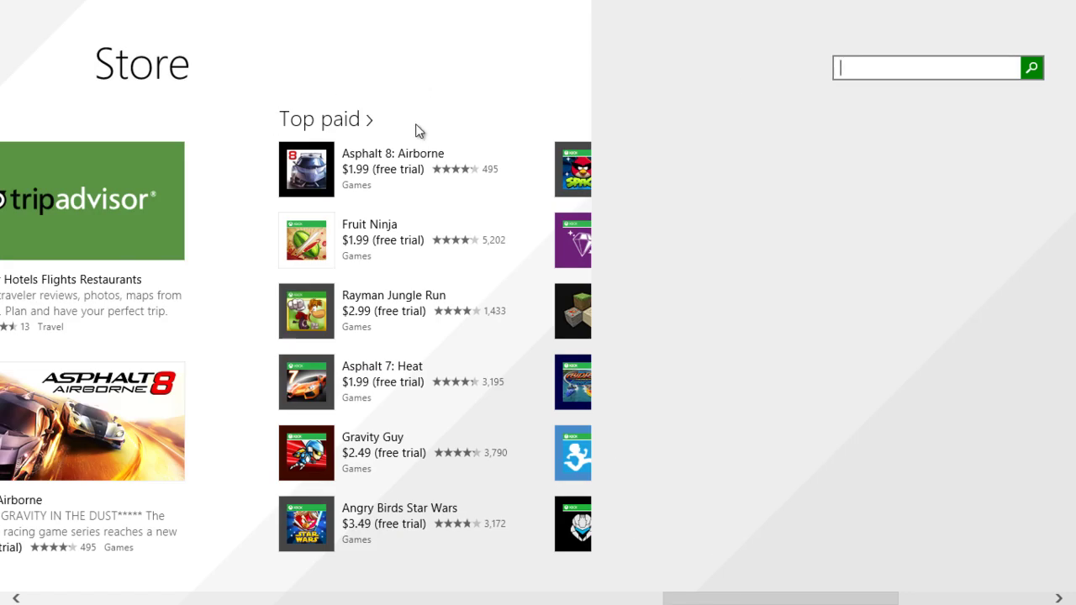
scroll(332, 127, down, 2)
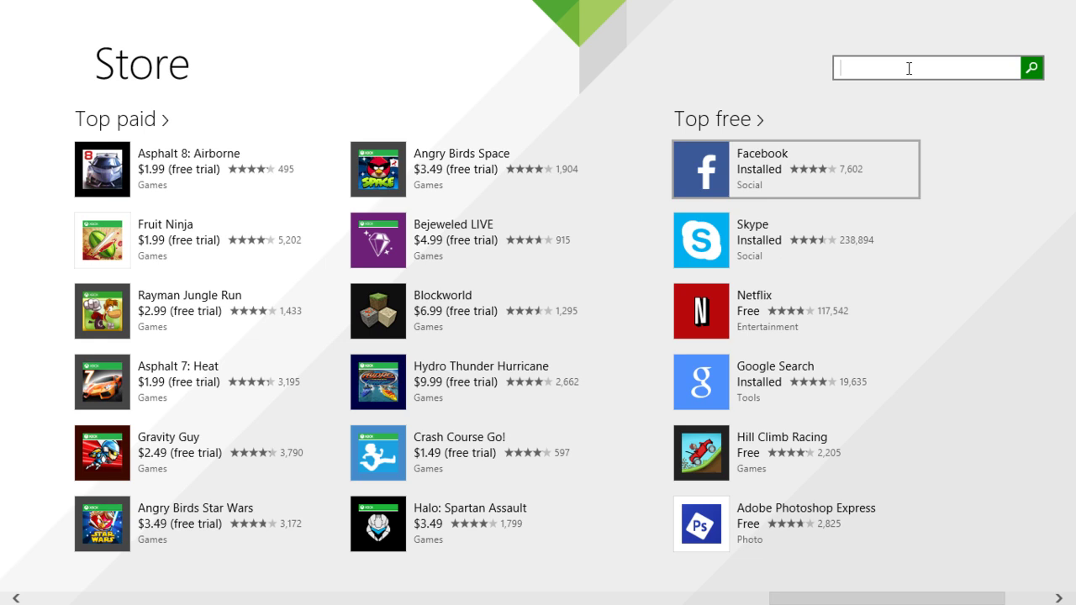
Step: Search the Store for "social media" and browse through the app results
text(social media)
key(Return)
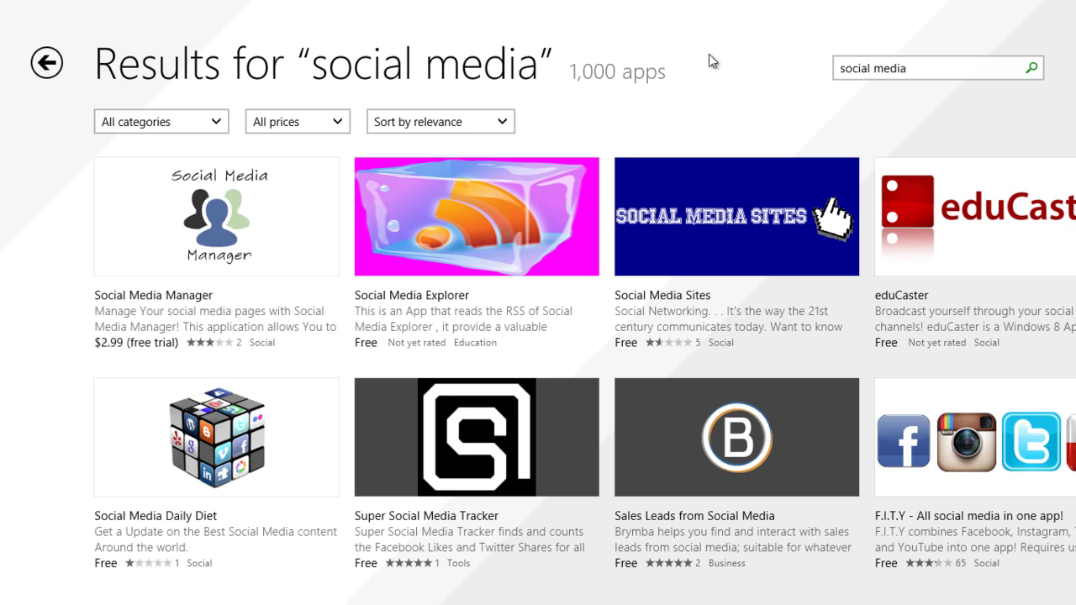
scroll(694, 181, down, 5)
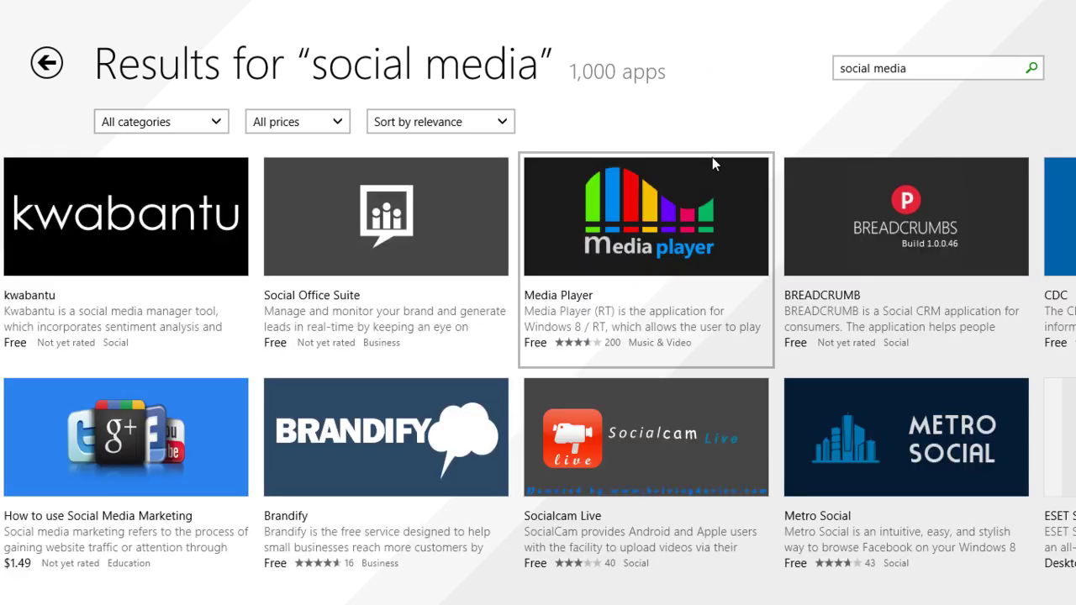
scroll(714, 157, down, 5)
scroll(714, 156, down, 5)
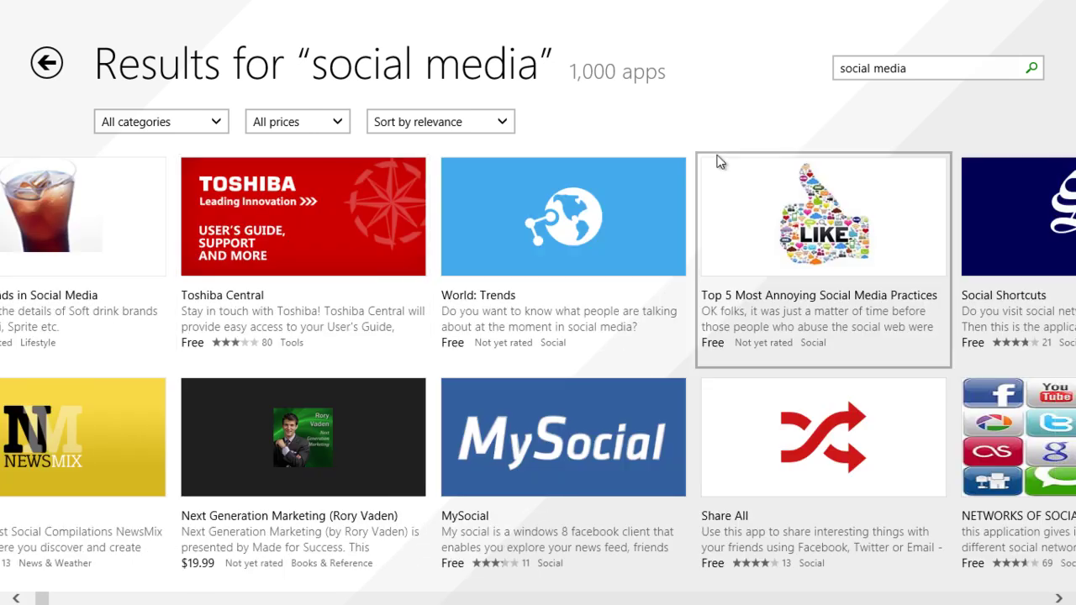
scroll(697, 229, down, 3)
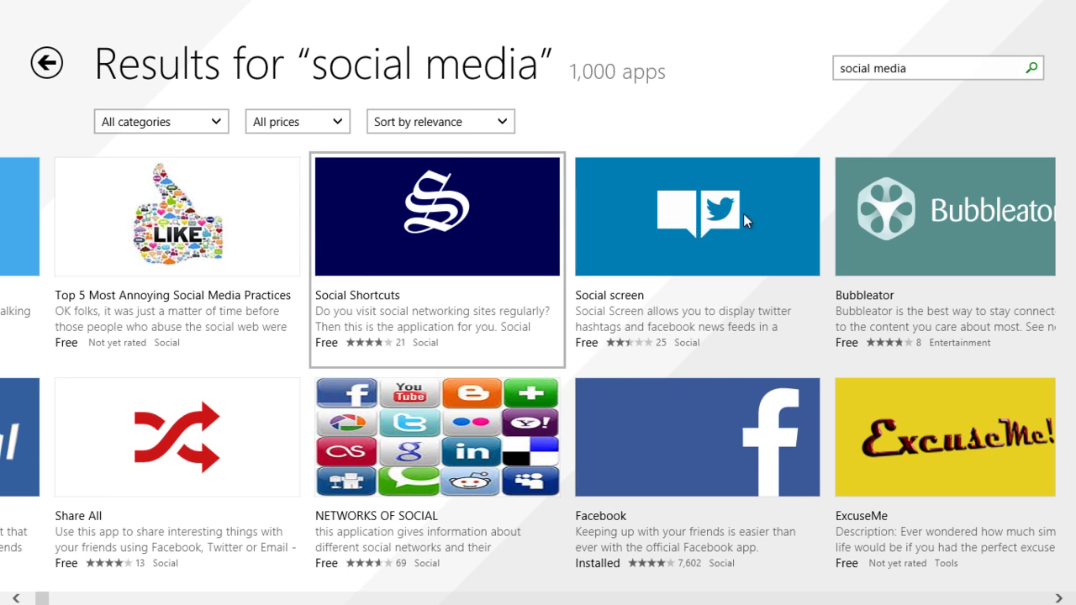
scroll(728, 220, down, 5)
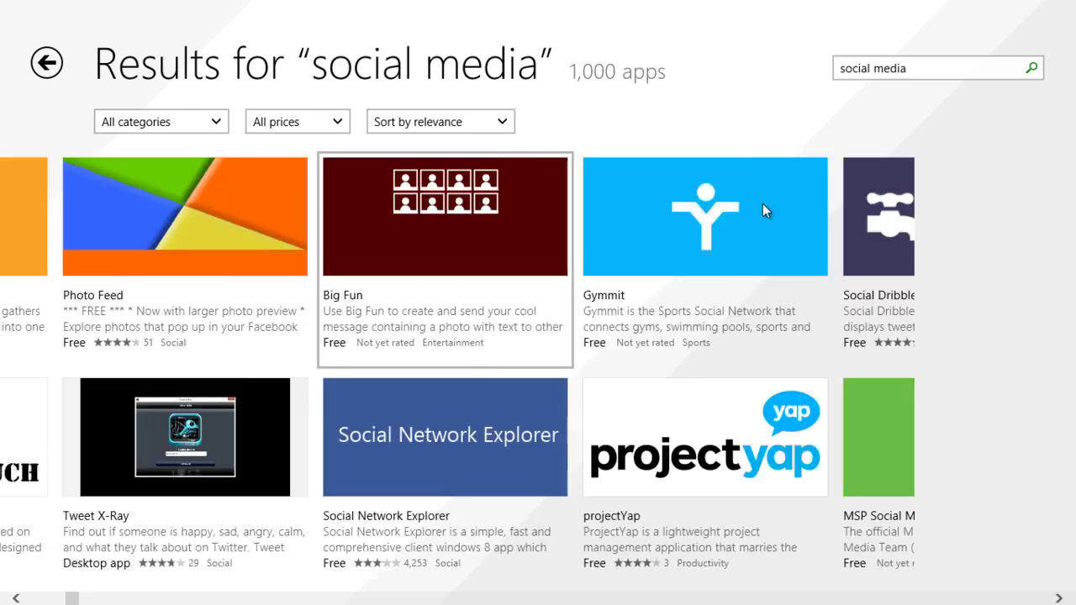
Step: Try to replace the Store search with "thumb"
click(911, 69)
drag(911, 69, 841, 74)
click(937, 72)
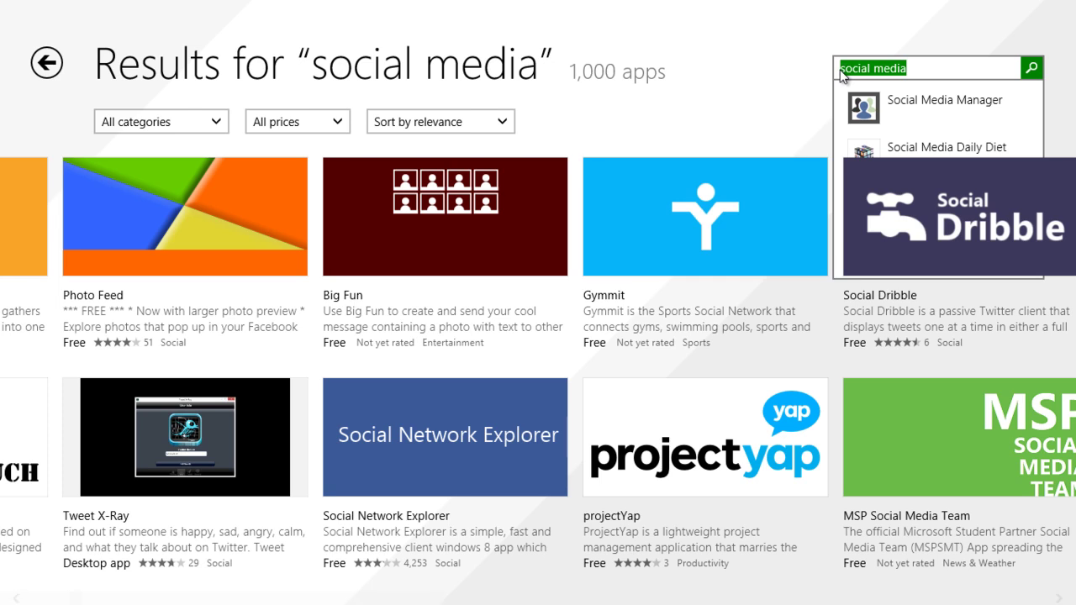
text(the)
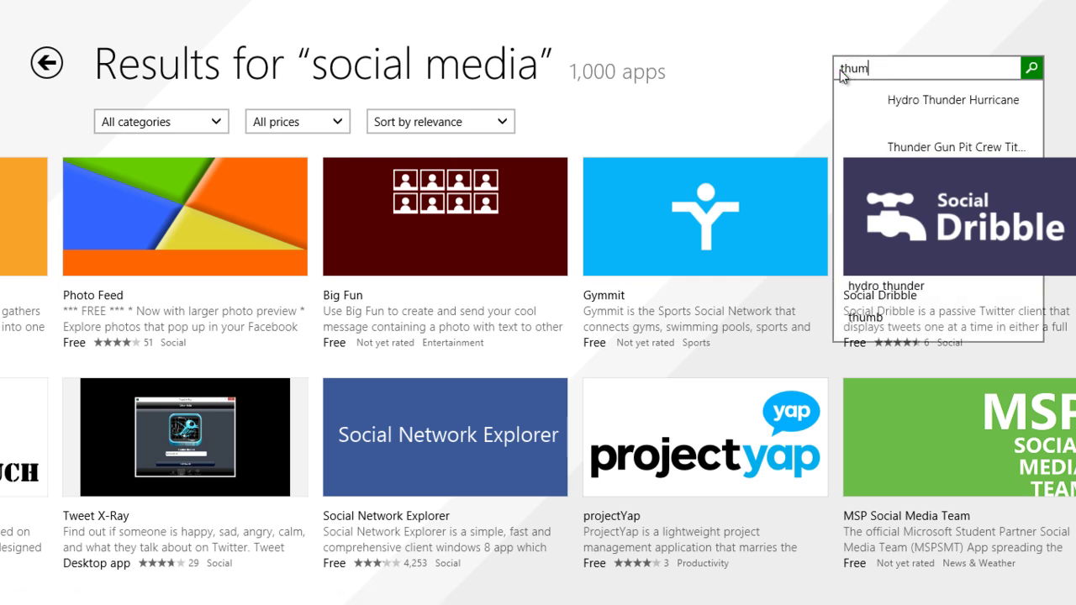
text(umbe)
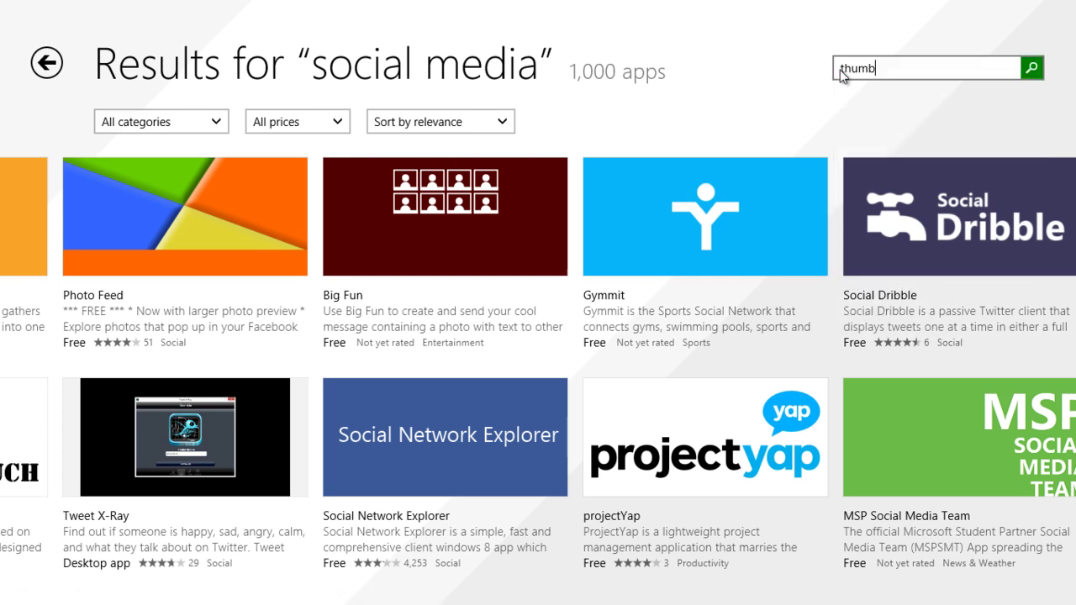
key(Return)
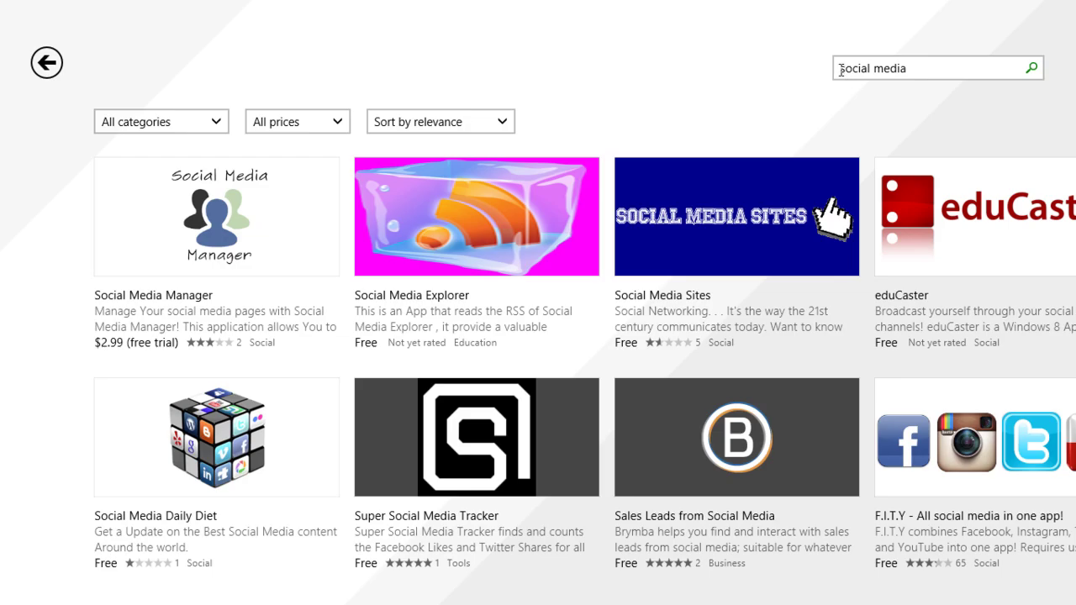
Step: Search the Store for "youtube" and open the Youtube Plus+ app page from the results
click(843, 71)
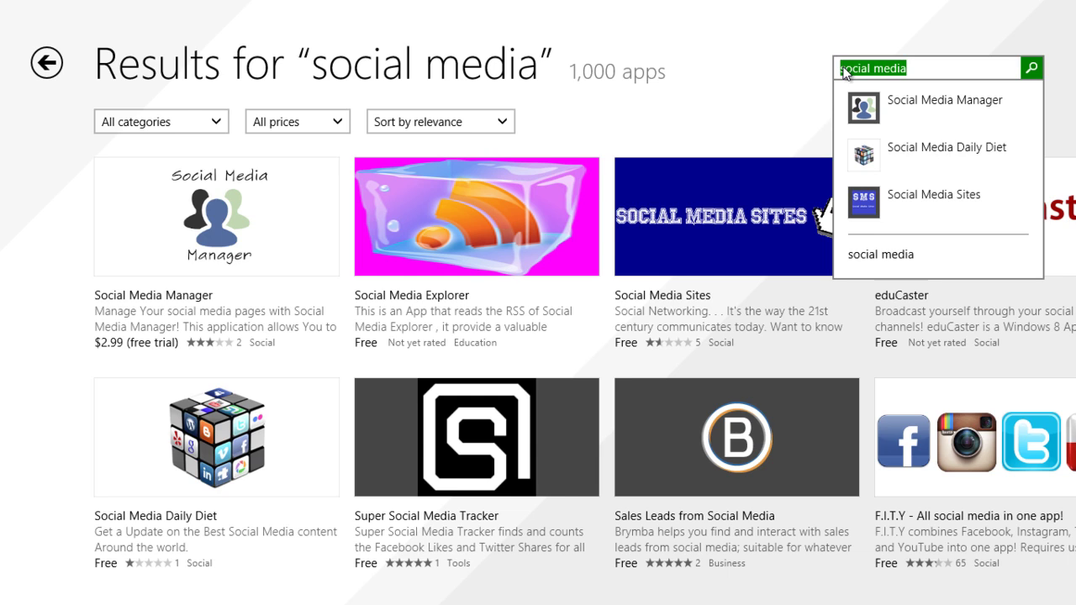
text(youtube)
key(Return)
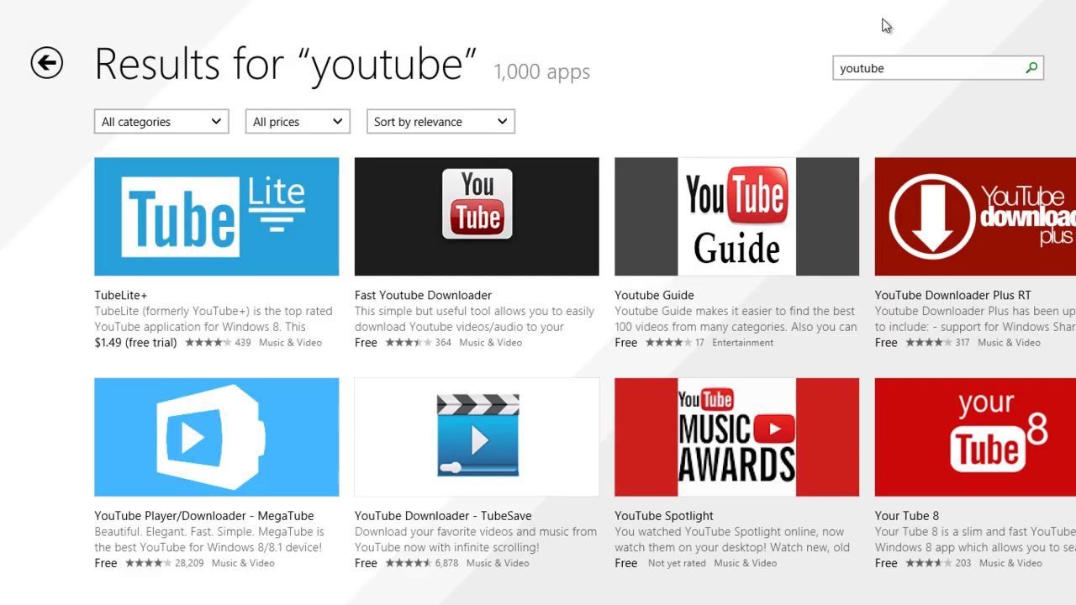
scroll(744, 240, down, 3)
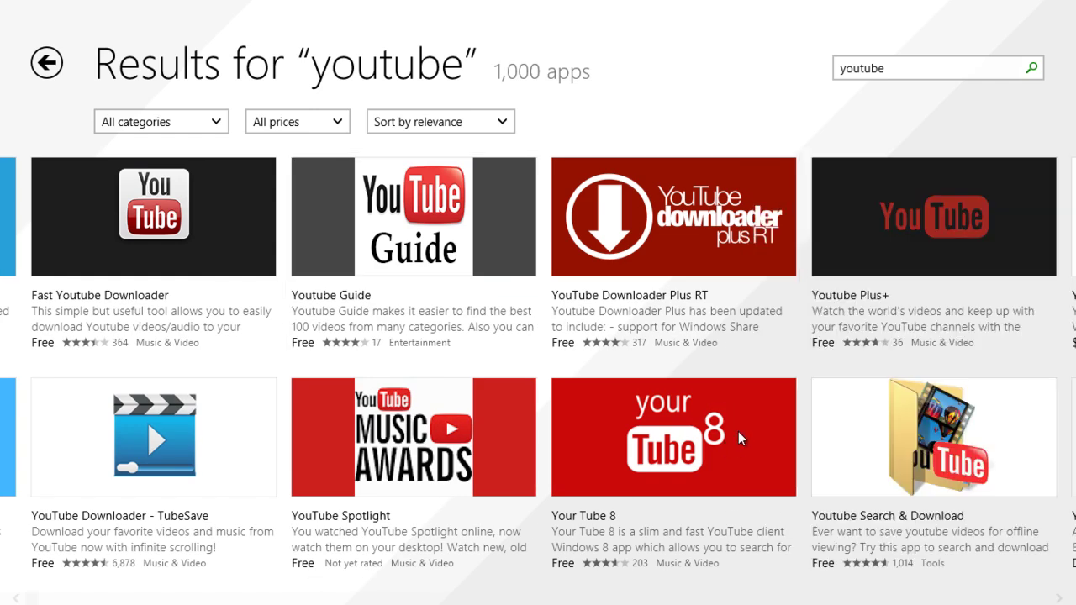
click(853, 229)
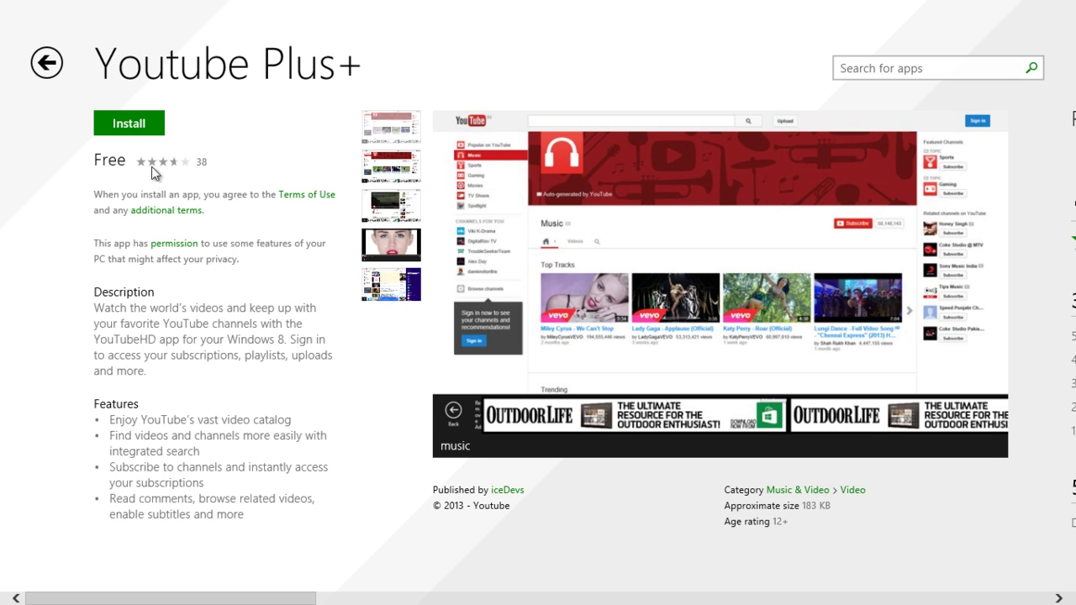
Step: Install Youtube Plus+ from its app page and return to the Store's main page
click(114, 124)
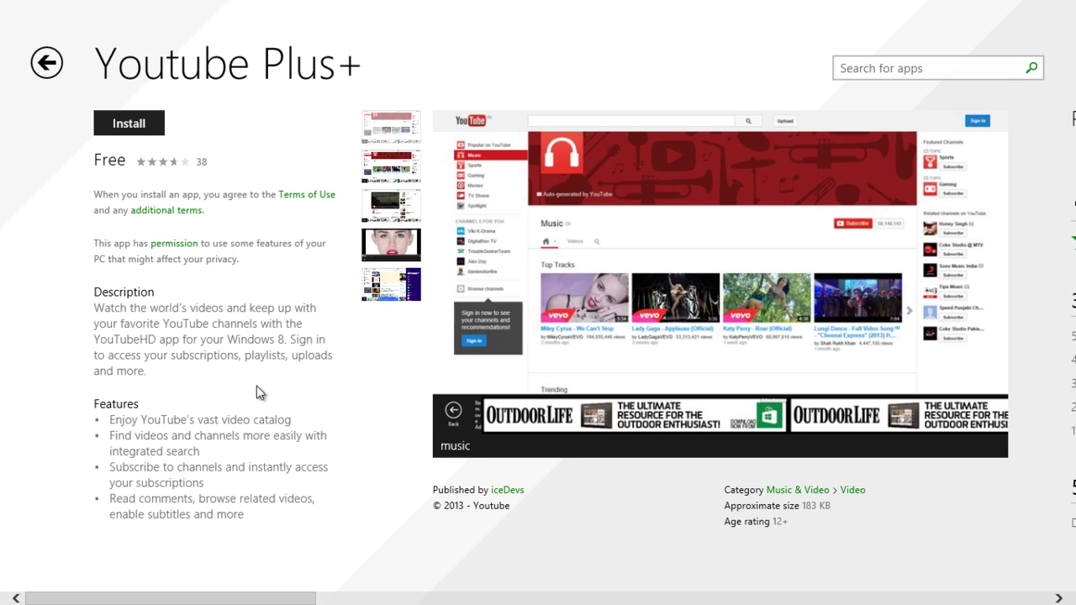
drag(261, 600, 908, 601)
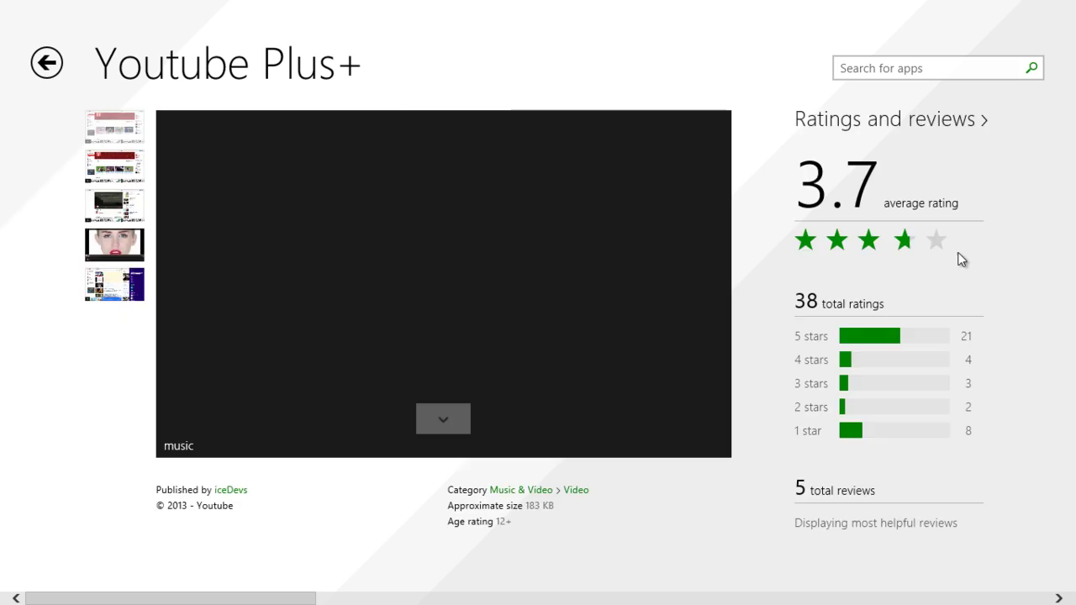
click(49, 65)
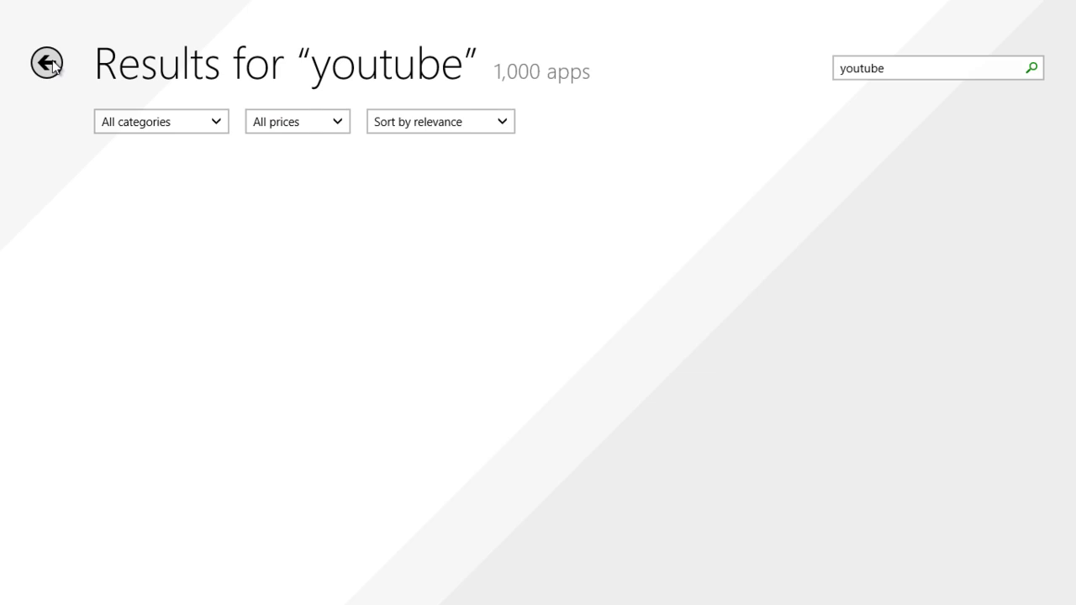
click(48, 63)
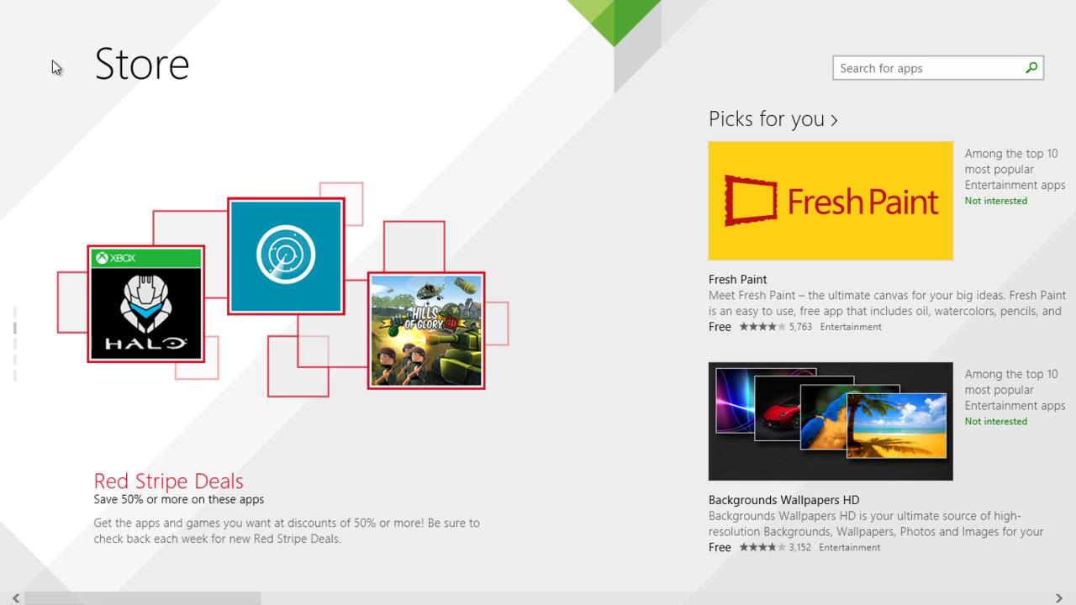
Step: Go to the Start screen and reopen the Store from there
key(super)
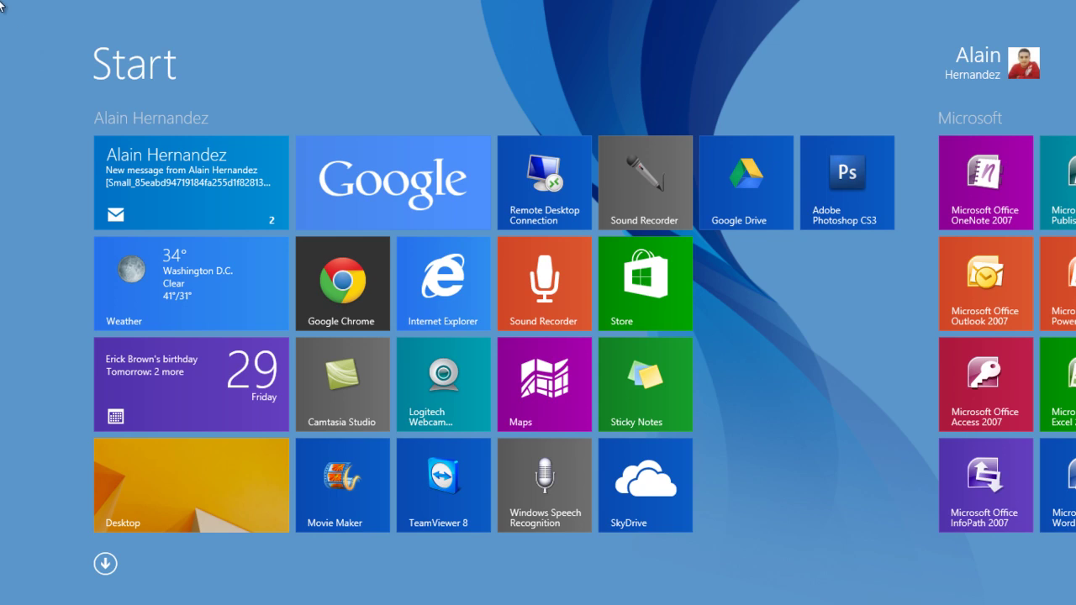
mouse_move(5, 5)
right_click(33, 25)
click(18, 10)
click(667, 295)
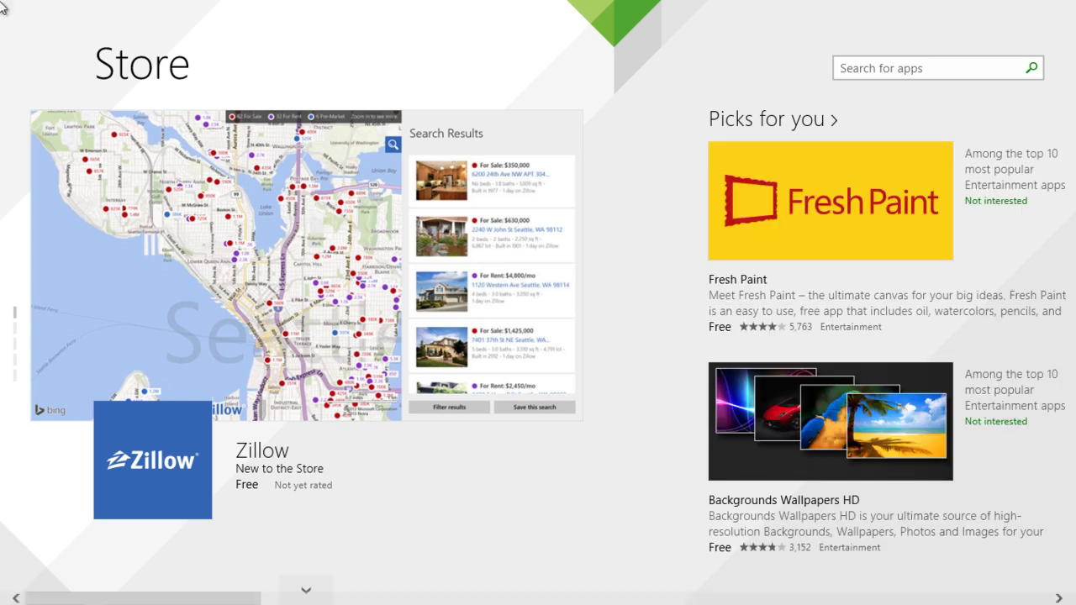
Step: Switch from the Store to the desktop and return to the Start screen
click(4, 7)
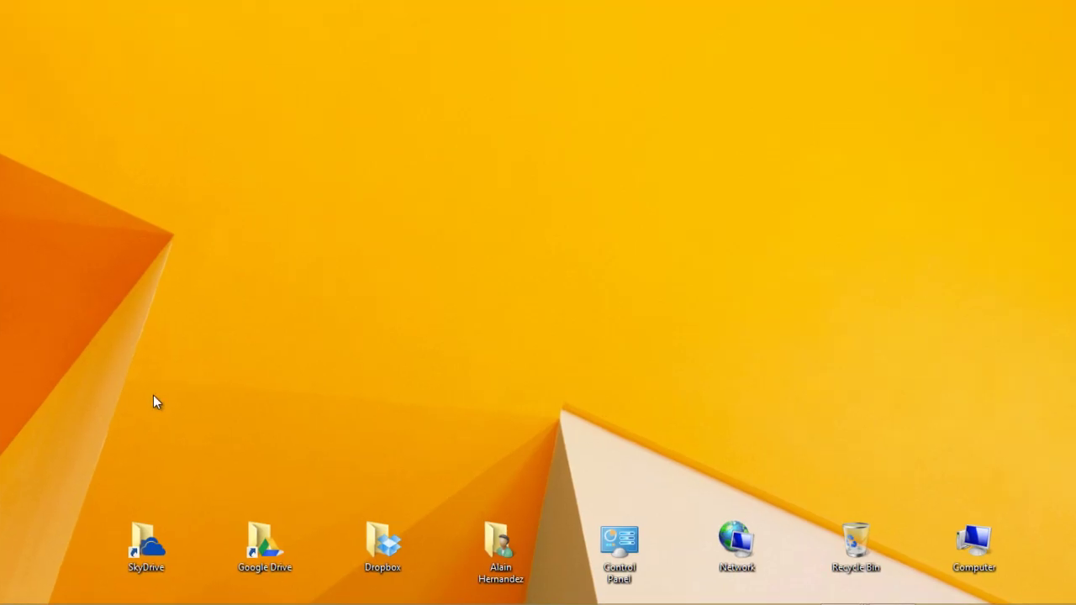
right_click(4, 6)
click(15, 10)
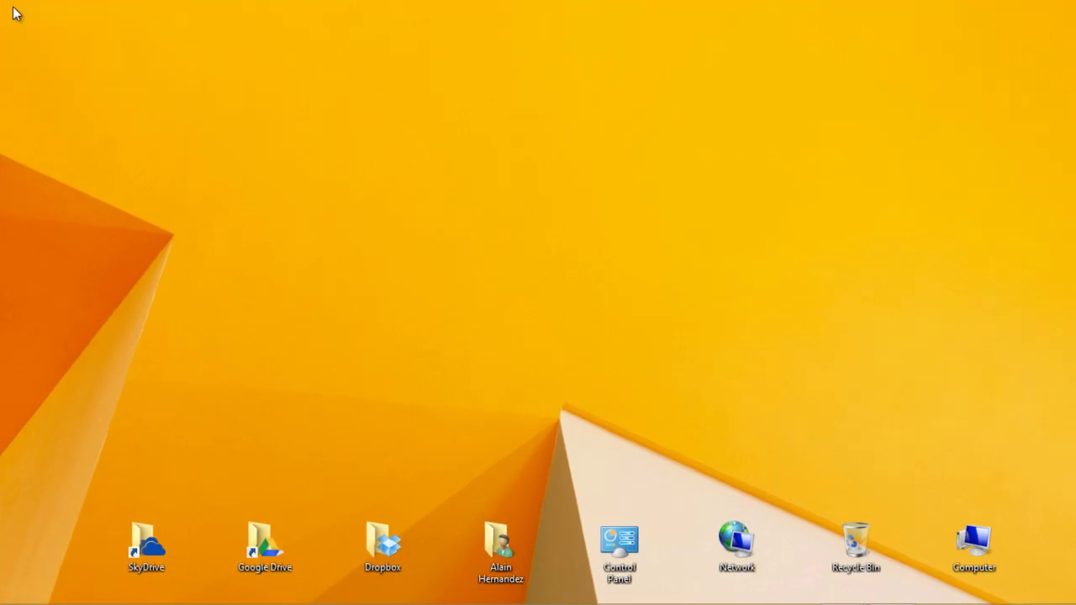
click(9, 589)
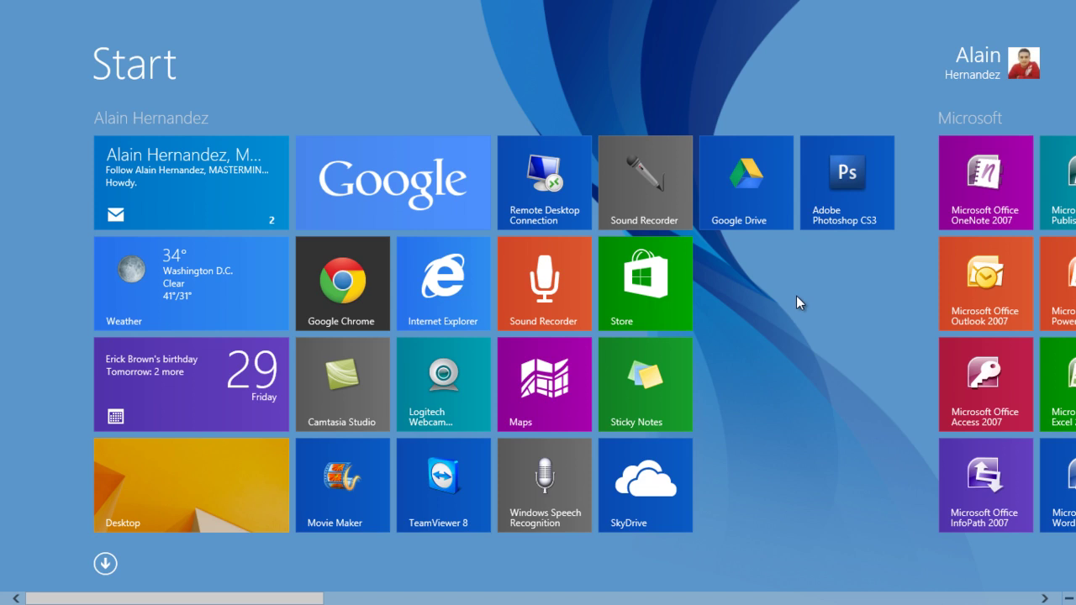
Step: Look through the Start screen's tile groups, including Social Media, Applications, News, Entertainment and Gaming
scroll(797, 291, down, 10)
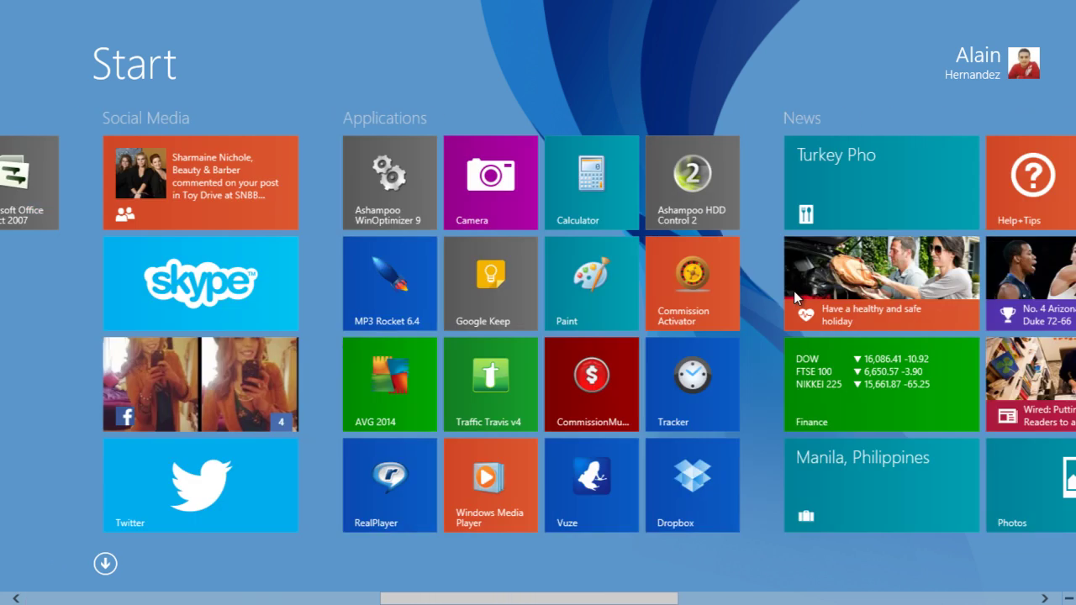
scroll(891, 285, up, 5)
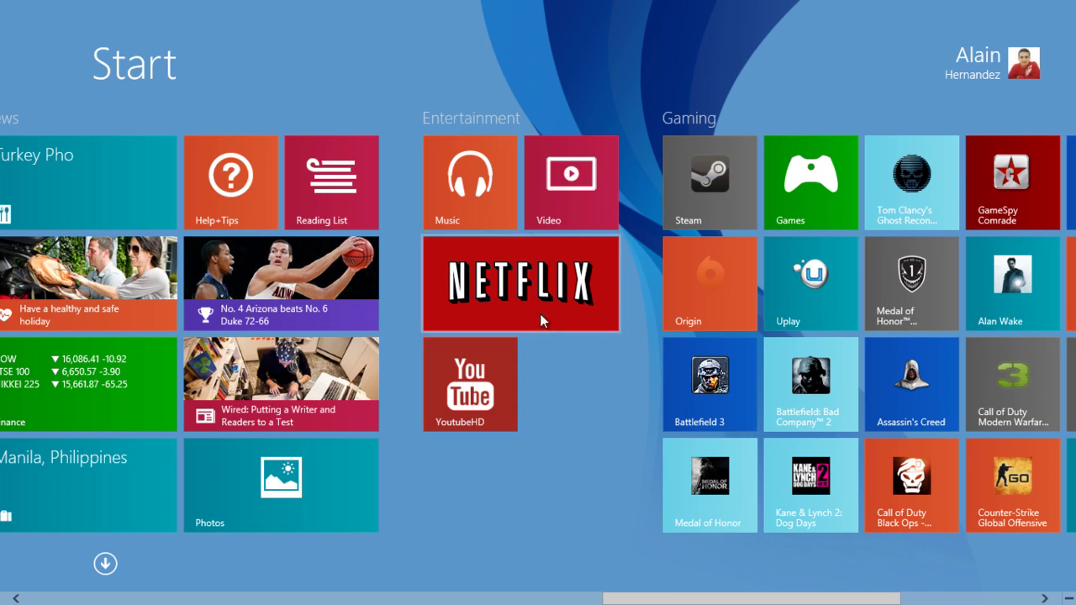
scroll(498, 258, up, 2)
scroll(59, 221, up, 6)
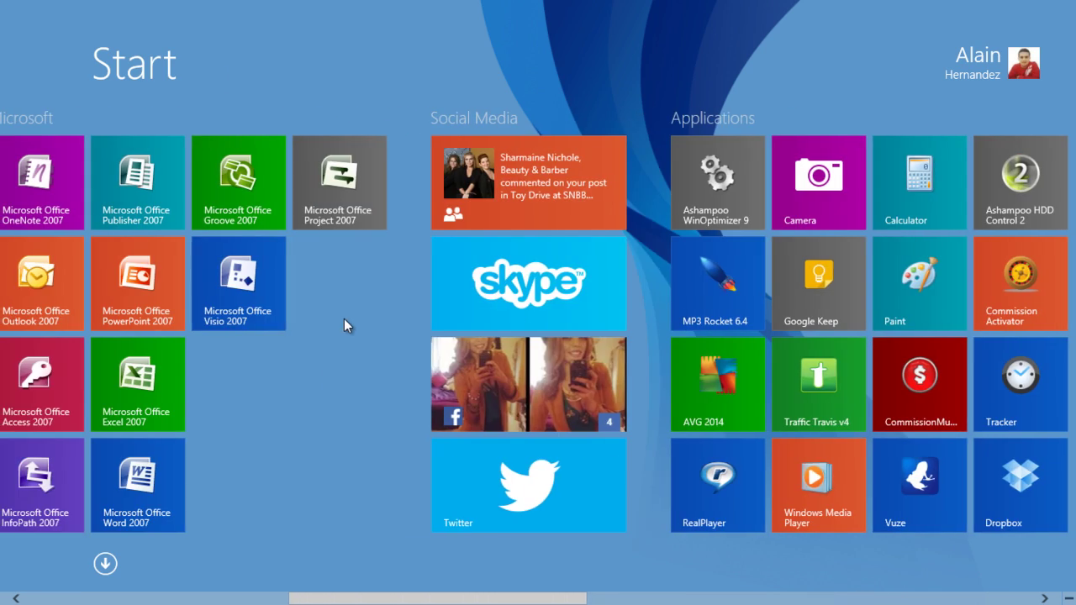
Step: Open the Apps view and look through the installed apps sorted by name
click(106, 565)
scroll(312, 569, down, 10)
scroll(760, 446, down, 12)
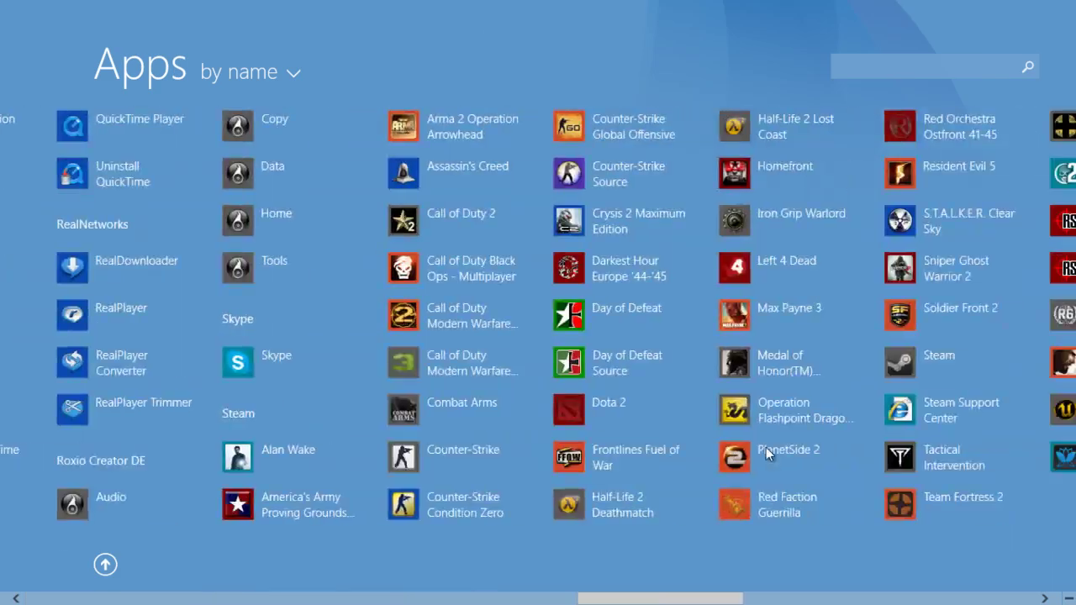
scroll(780, 438, up, 15)
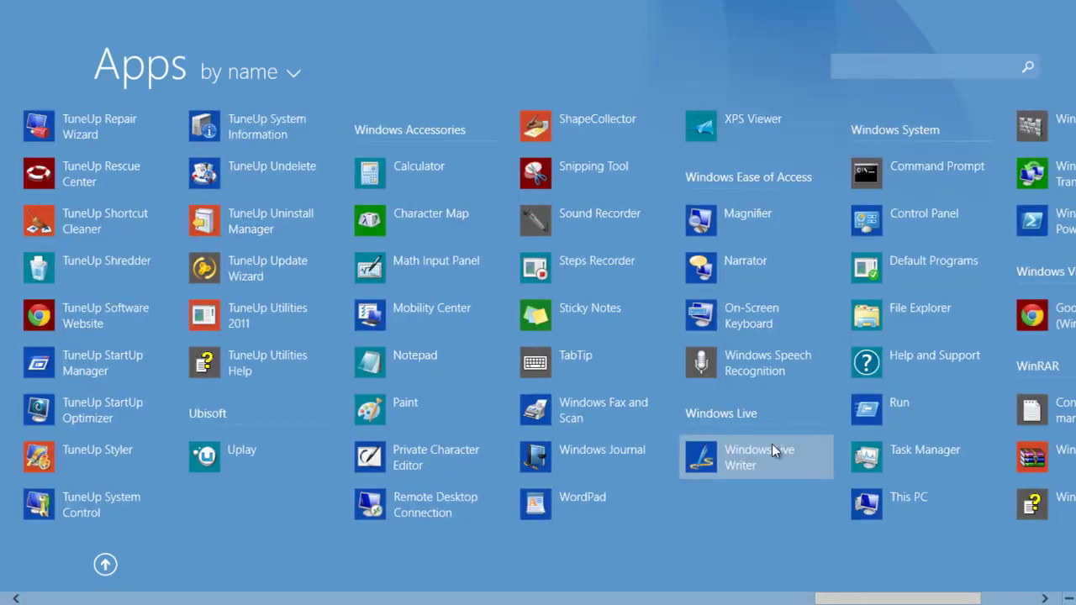
scroll(644, 461, up, 6)
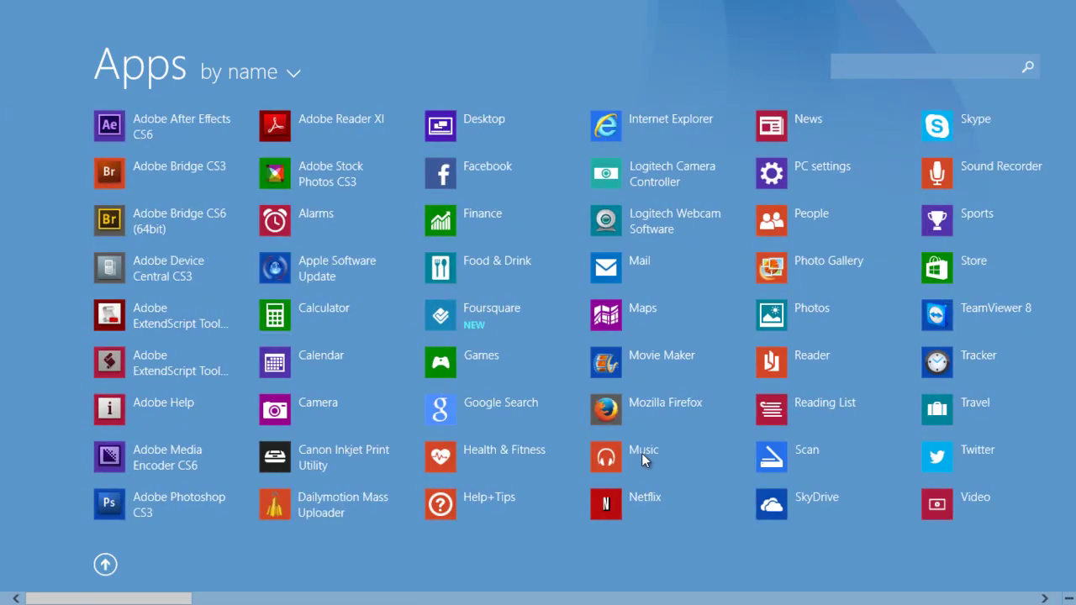
Step: Select Netflix and Youtube Plus+ in the Apps view and pin the selection to Start
right_click(667, 502)
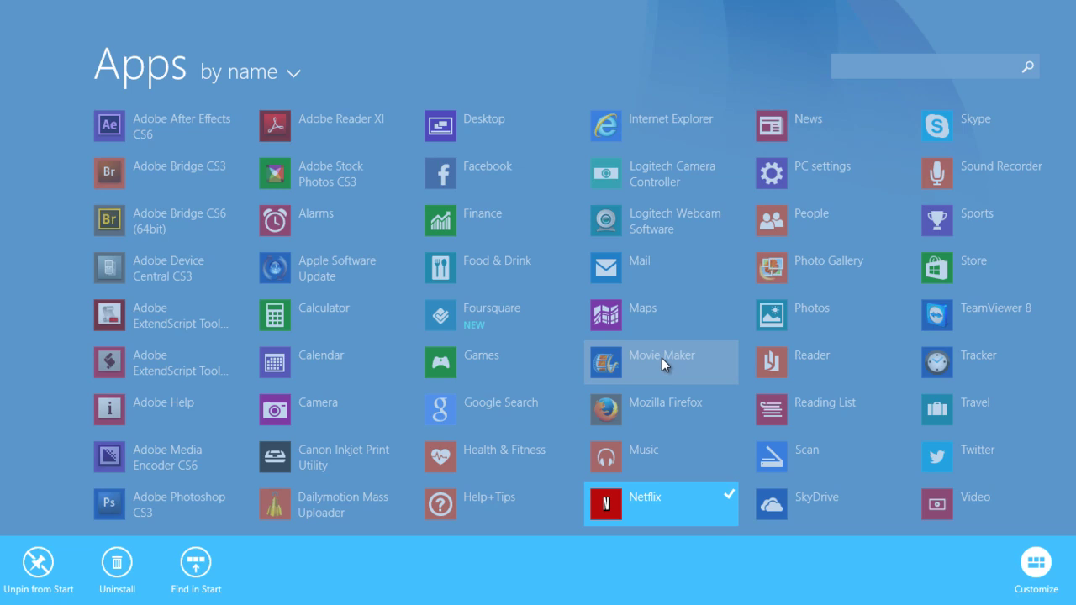
scroll(661, 358, down, 5)
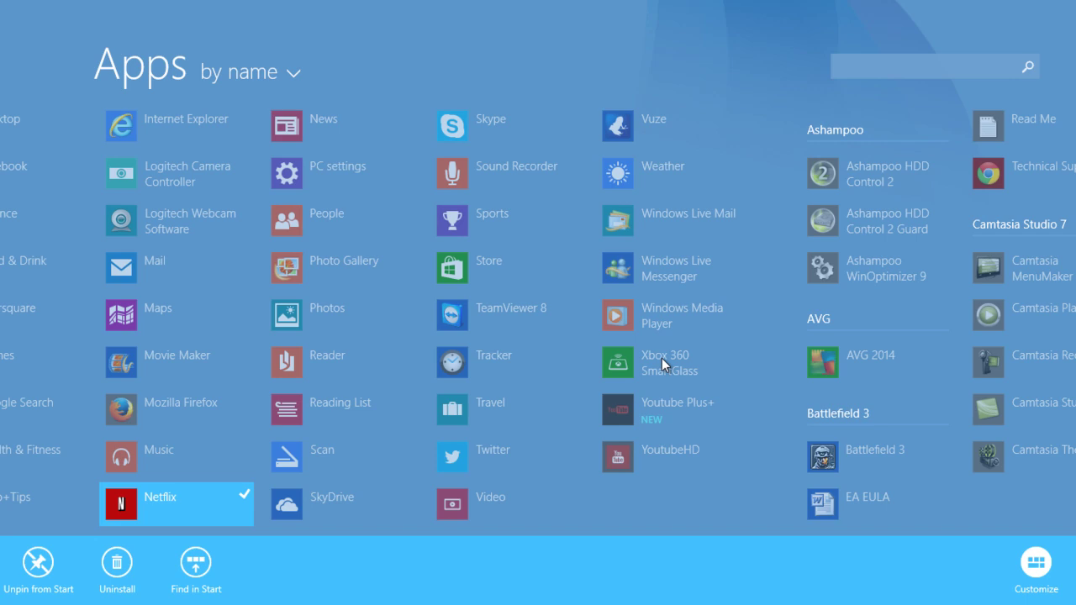
right_click(691, 402)
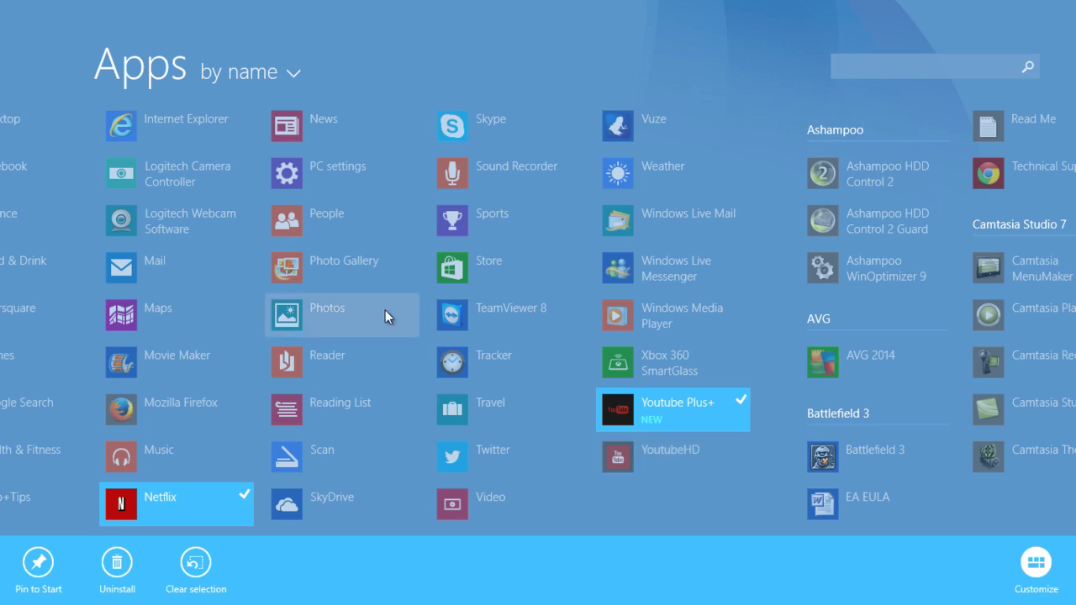
right_click(684, 415)
right_click(682, 407)
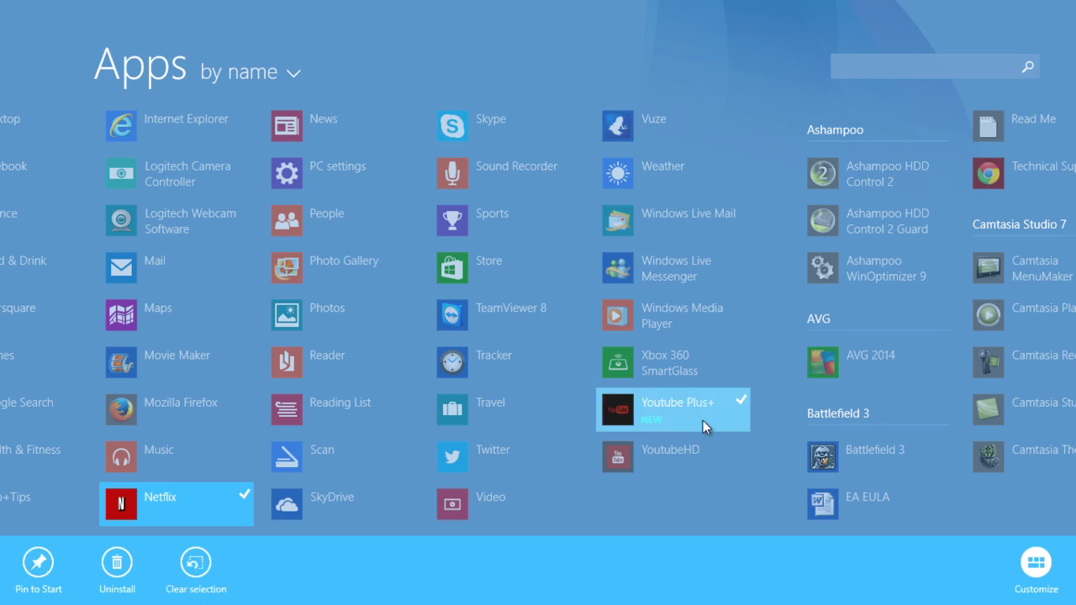
click(32, 566)
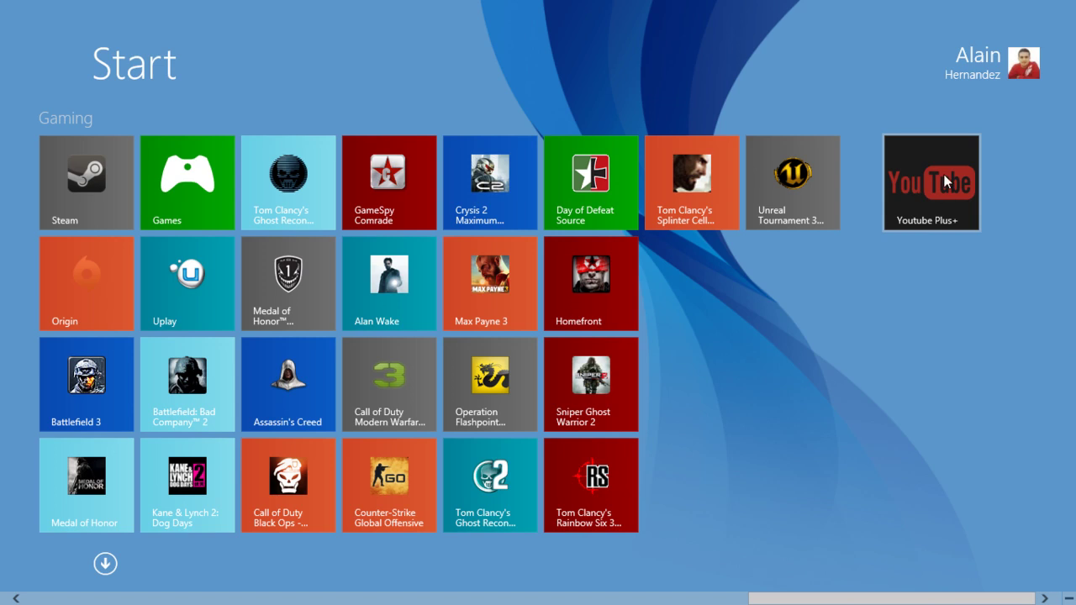
Step: Move the Youtube Plus+ tile into the Entertainment group beside YoutubeHD and select it to show its tile options
drag(936, 187, 602, 371)
scroll(781, 229, up, 3)
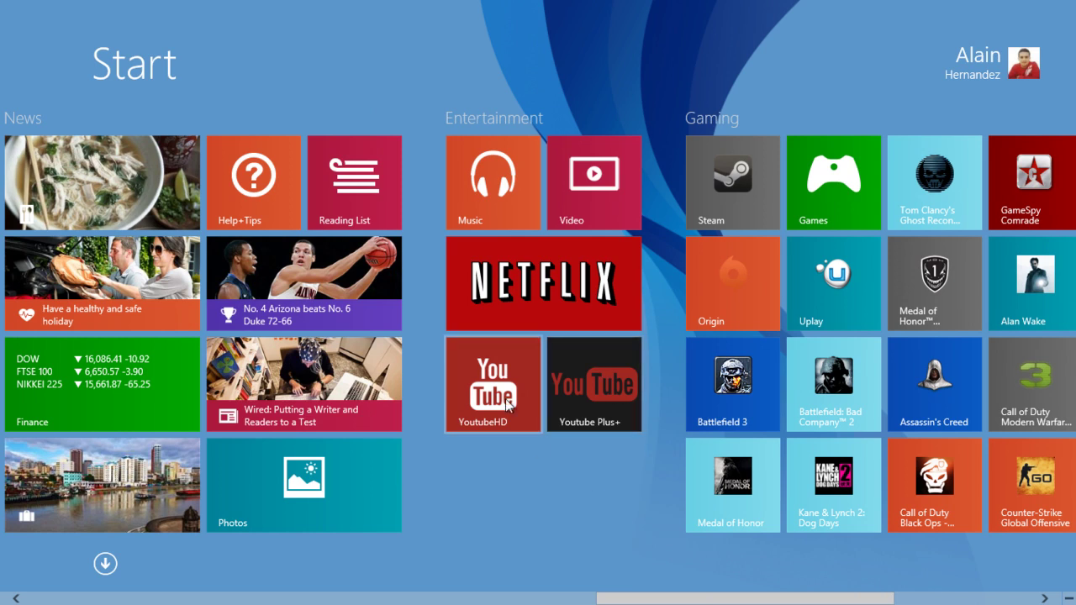
right_click(567, 400)
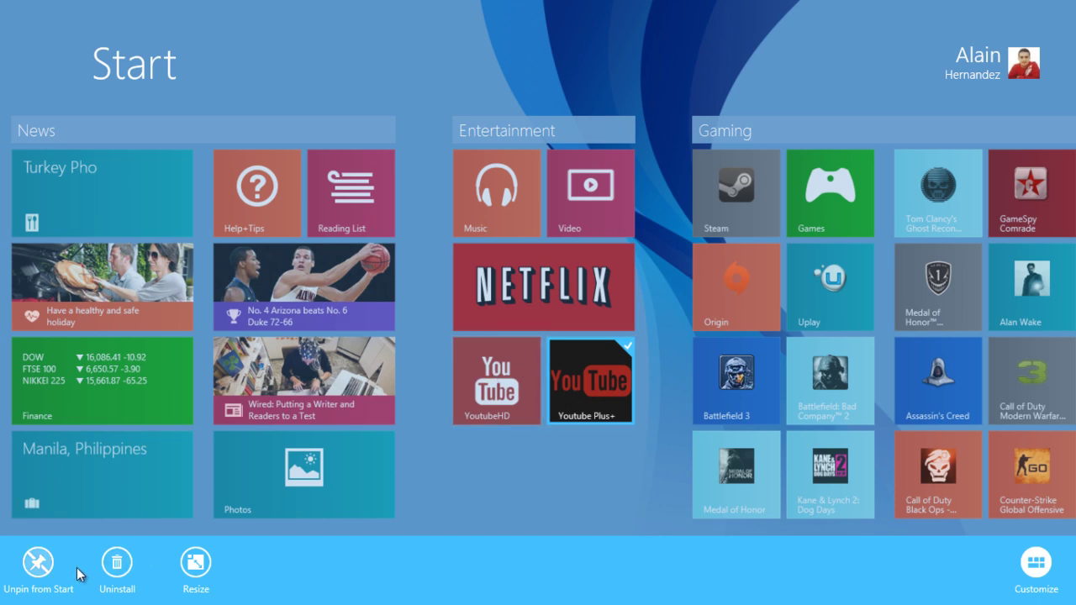
Step: Uninstall the selected Youtube Plus+ app from the PC and confirm the removal
click(117, 565)
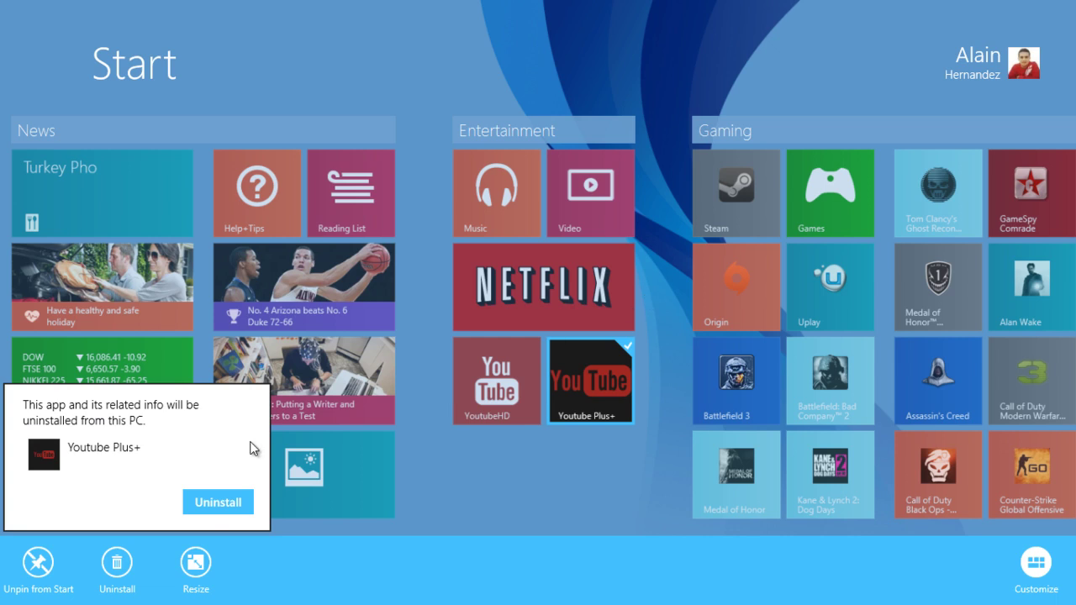
click(216, 503)
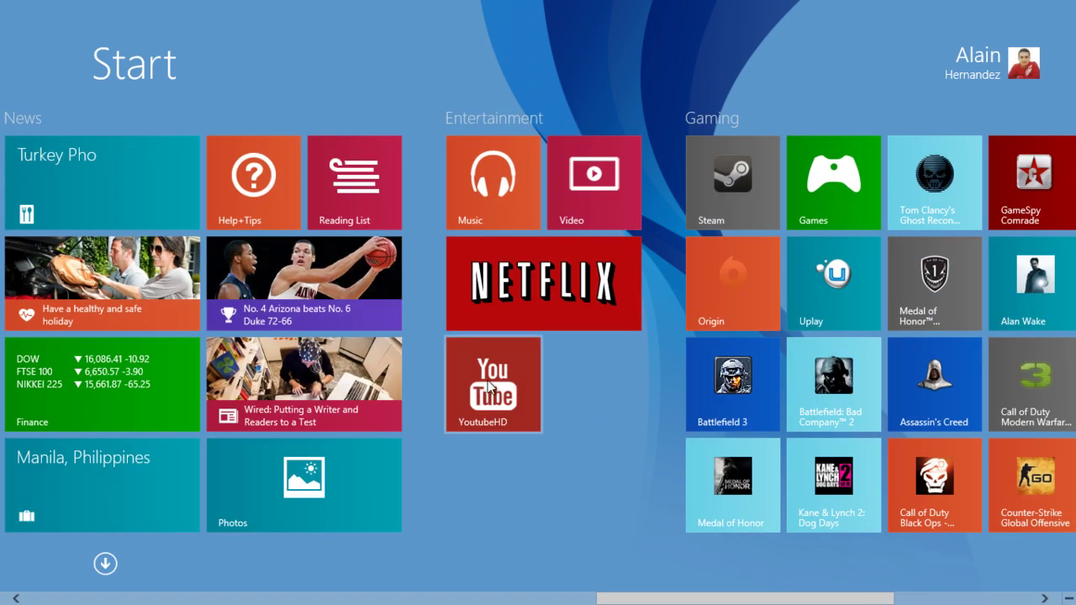
Step: Launch Netflix from the Entertainment group to view its sign-in page, and return to the Start screen
click(523, 269)
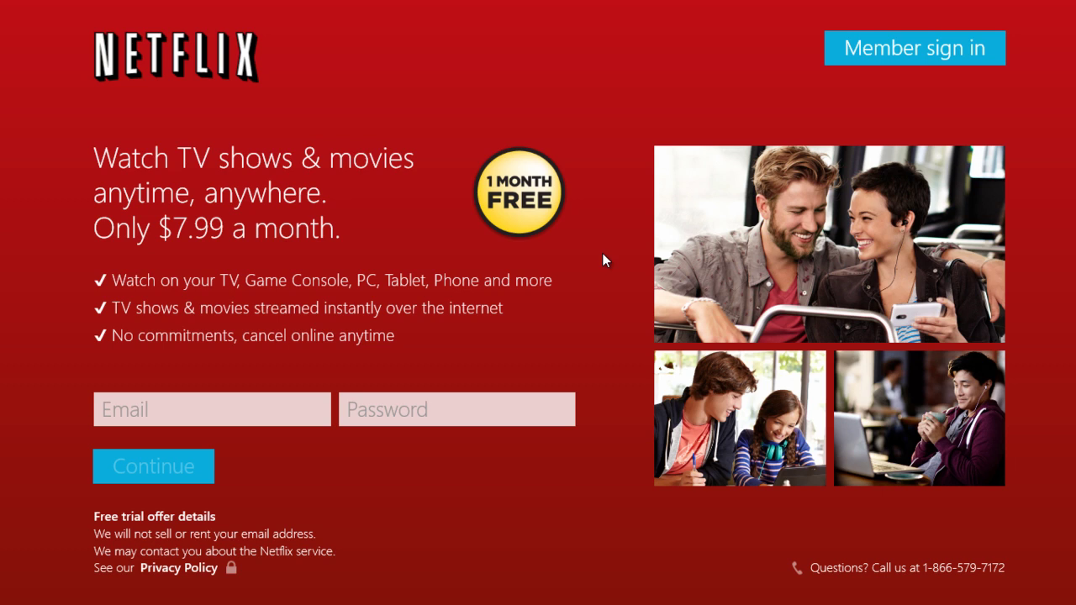
key(super)
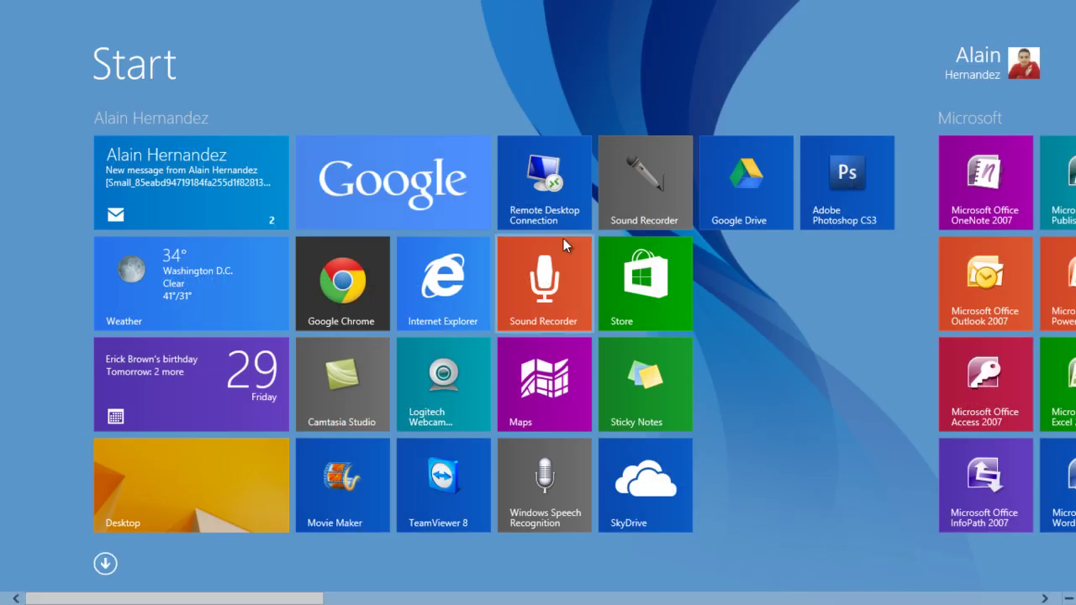
Step: Switch to the desktop, launch Internet Explorer from there, and return to the Start screen
click(183, 480)
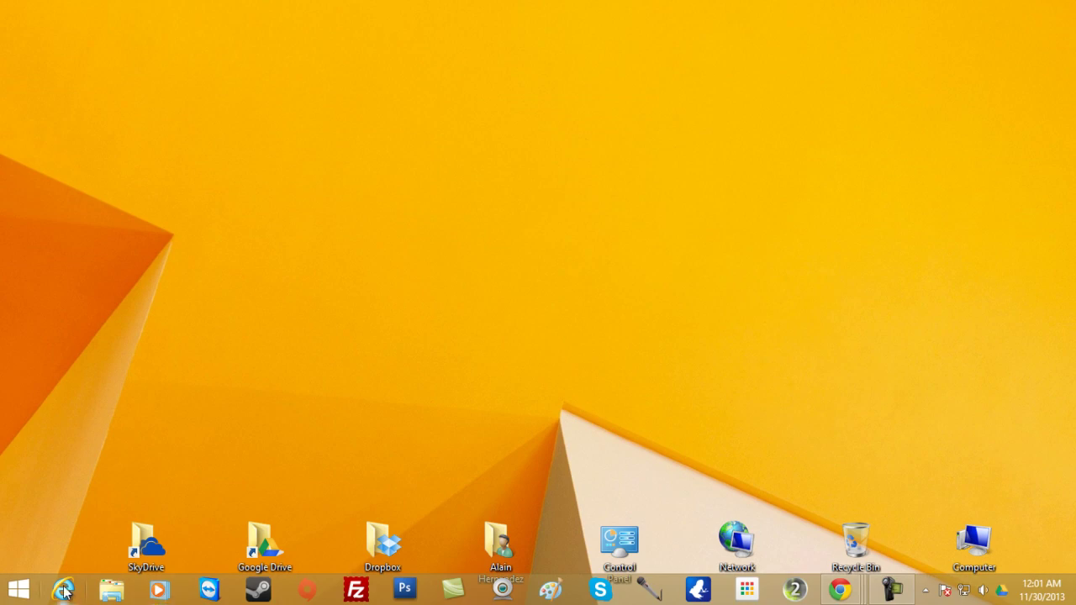
click(64, 589)
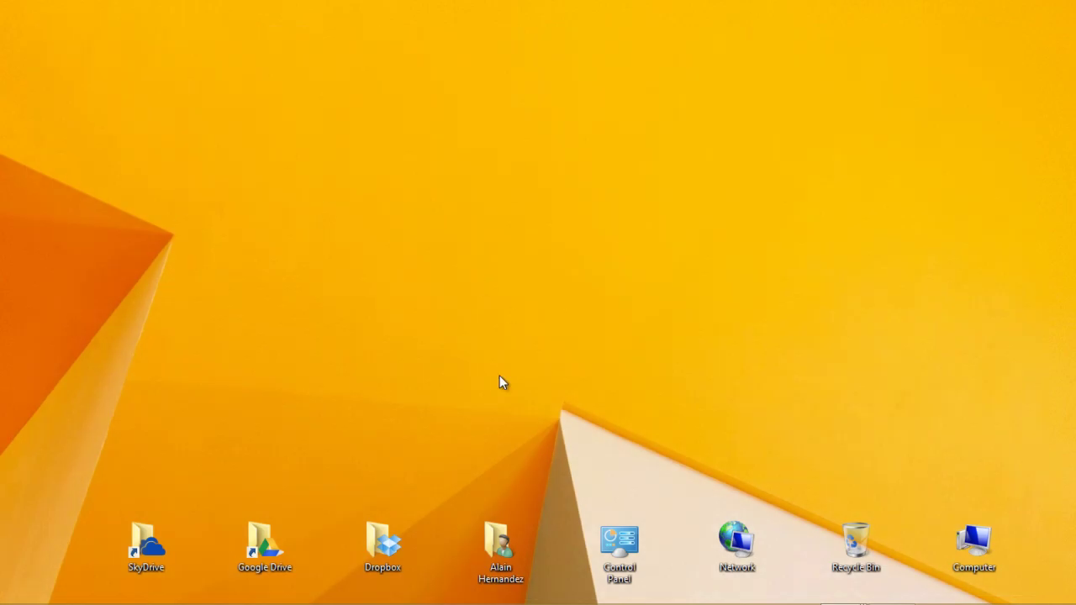
key(super)
Step: Look through the Start screen's tile groups from the first group to Gaming and back
scroll(622, 504, down, 5)
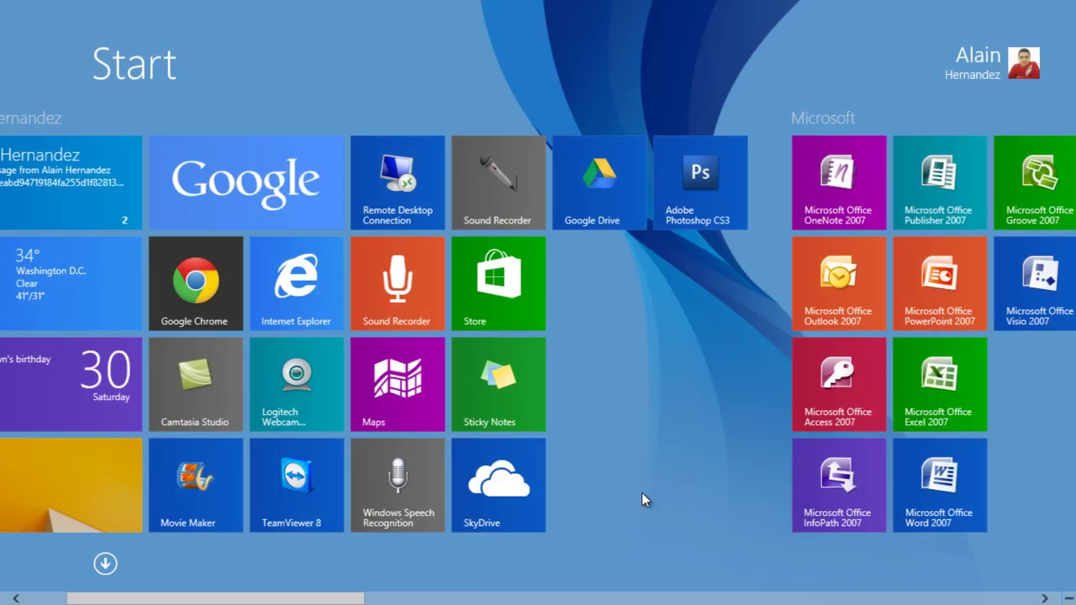
scroll(644, 465, up, 5)
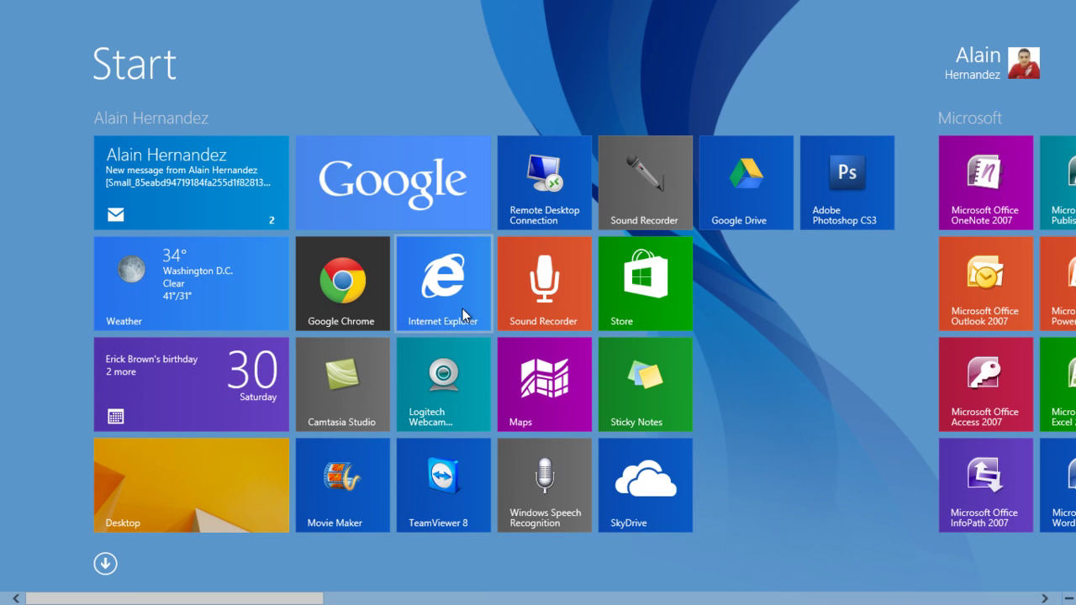
scroll(664, 409, down, 3)
scroll(693, 395, down, 3)
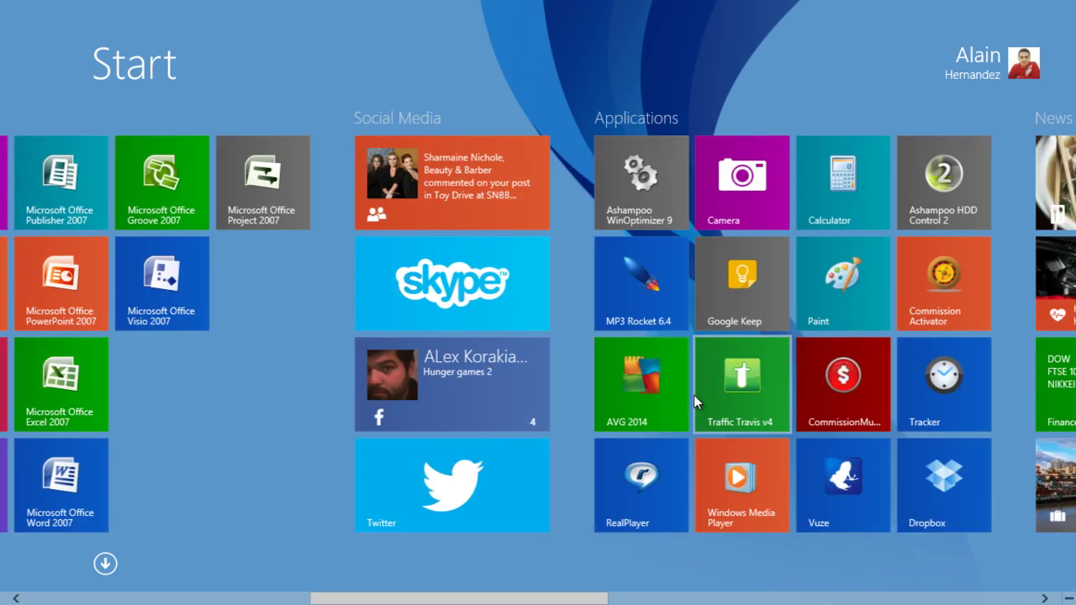
scroll(694, 395, down, 3)
scroll(707, 396, down, 4)
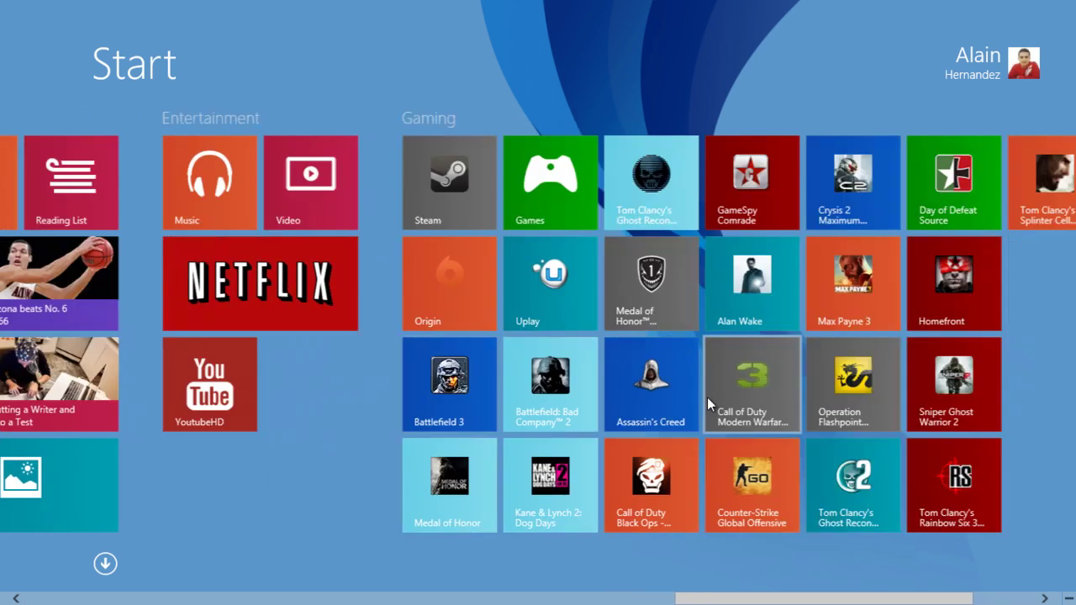
scroll(871, 403, up, 2)
scroll(871, 427, down, 3)
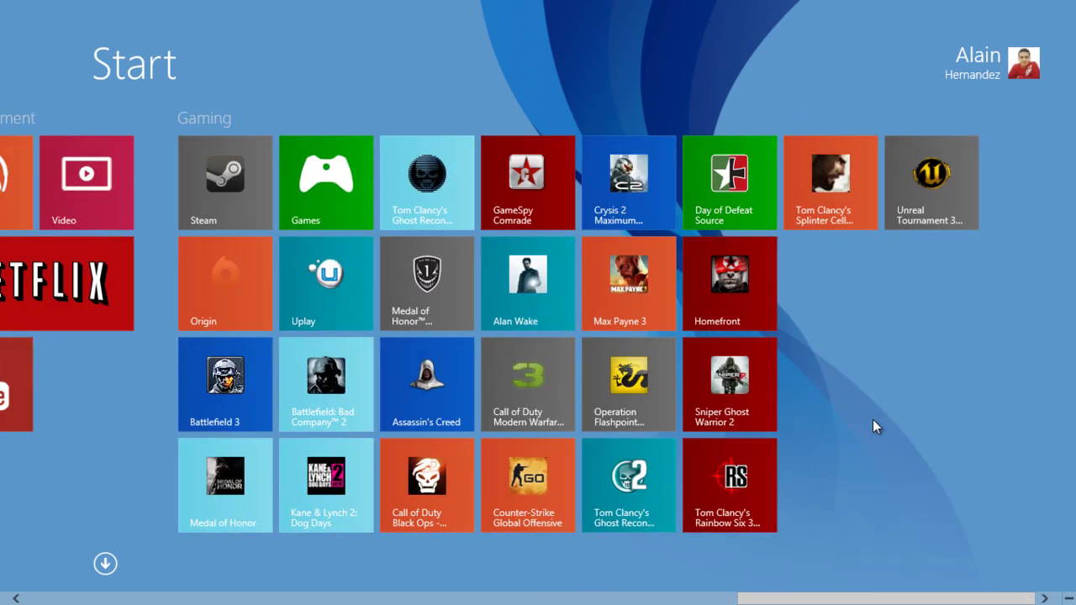
scroll(873, 420, up, 6)
scroll(603, 398, up, 4)
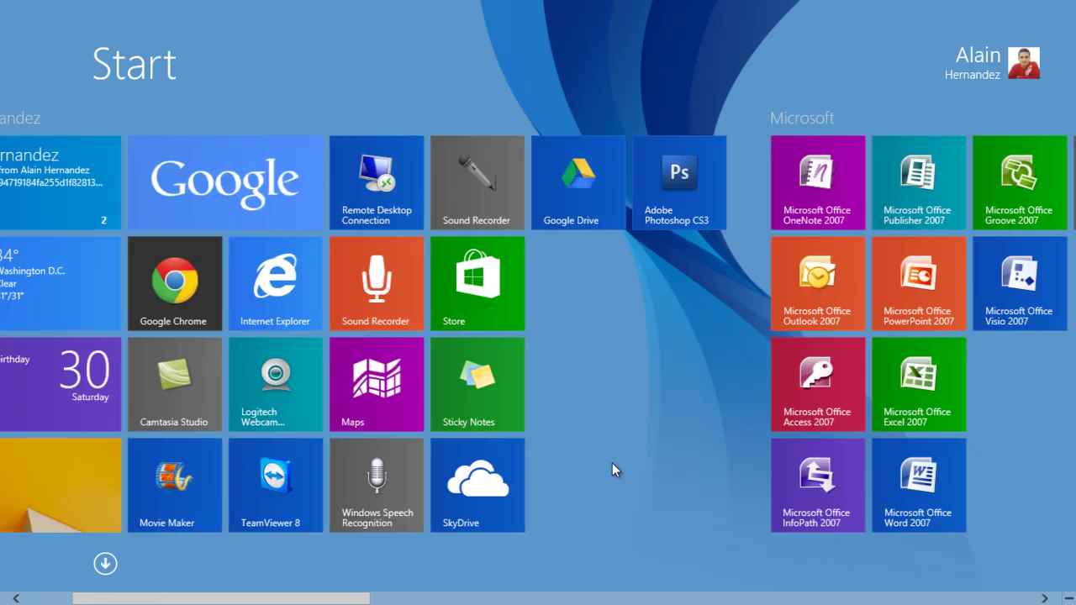
Step: Launch Internet Explorer from its Start tile, close it, and return to the Start screen
click(279, 275)
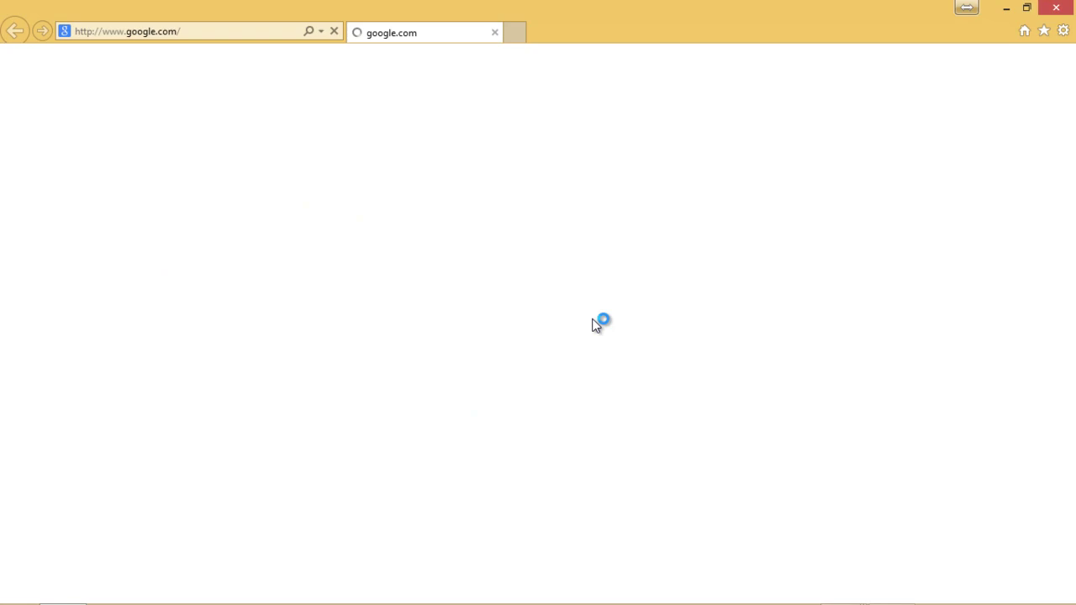
key(alt+F4)
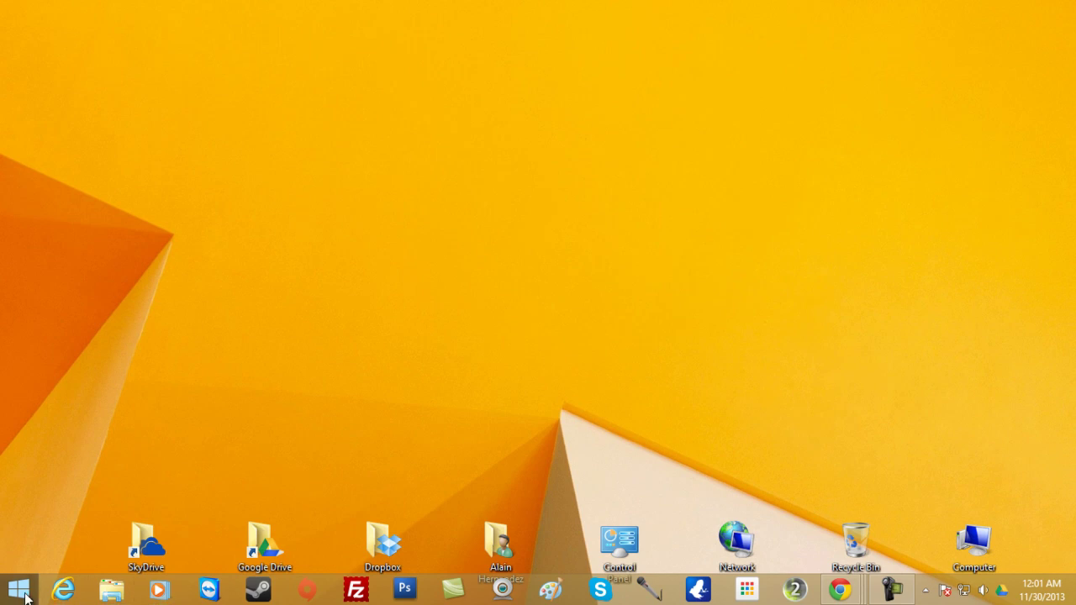
click(17, 593)
Step: Switch from the Start screen to the desktop and open the desktop version of Internet Explorer
scroll(829, 313, down, 5)
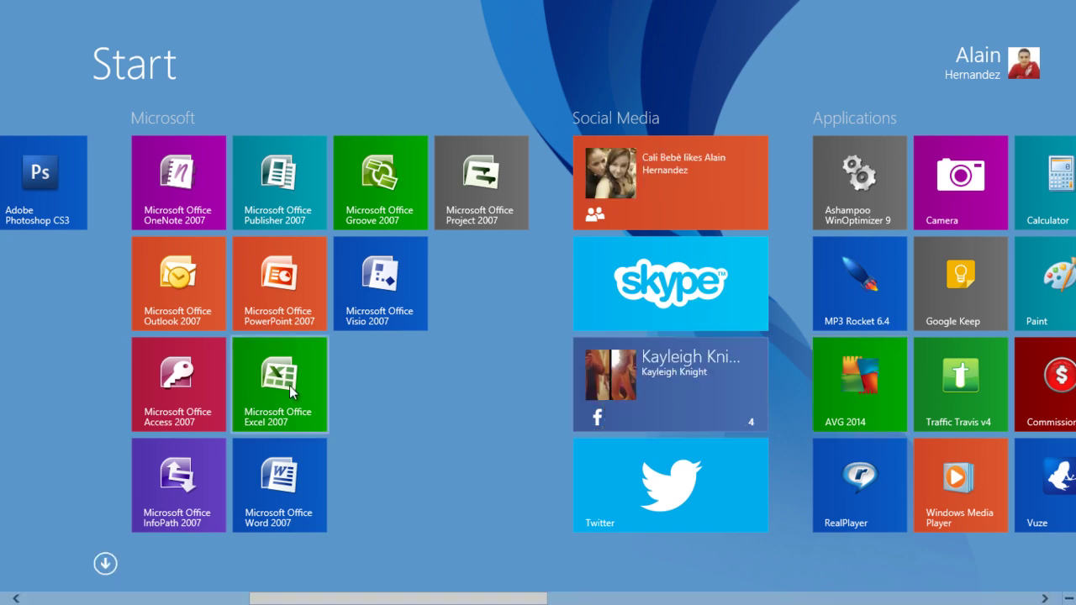
scroll(248, 447, up, 5)
click(196, 486)
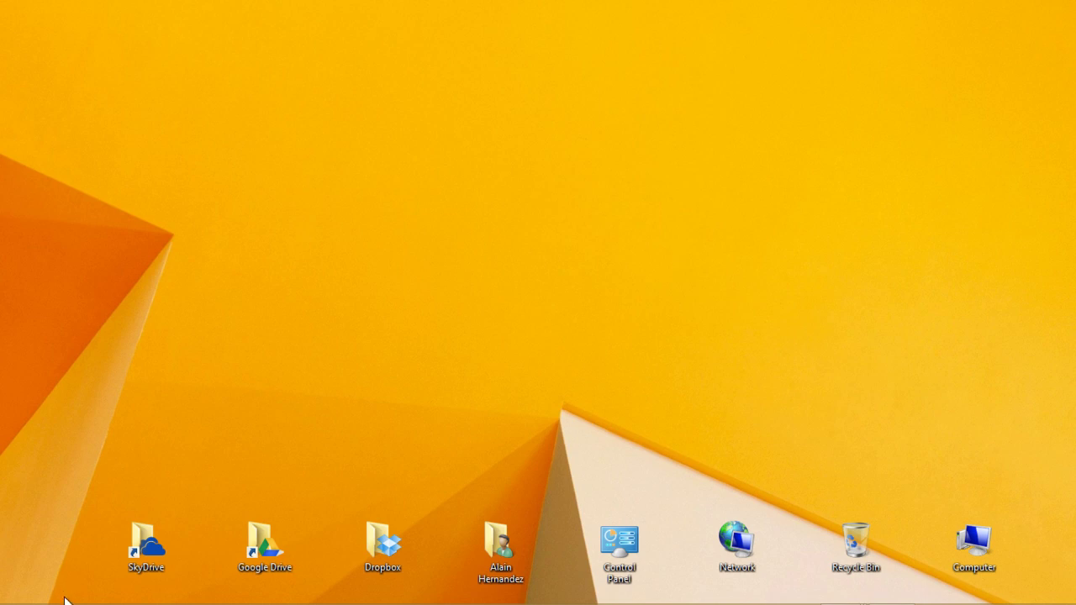
mouse_move(73, 593)
click(70, 592)
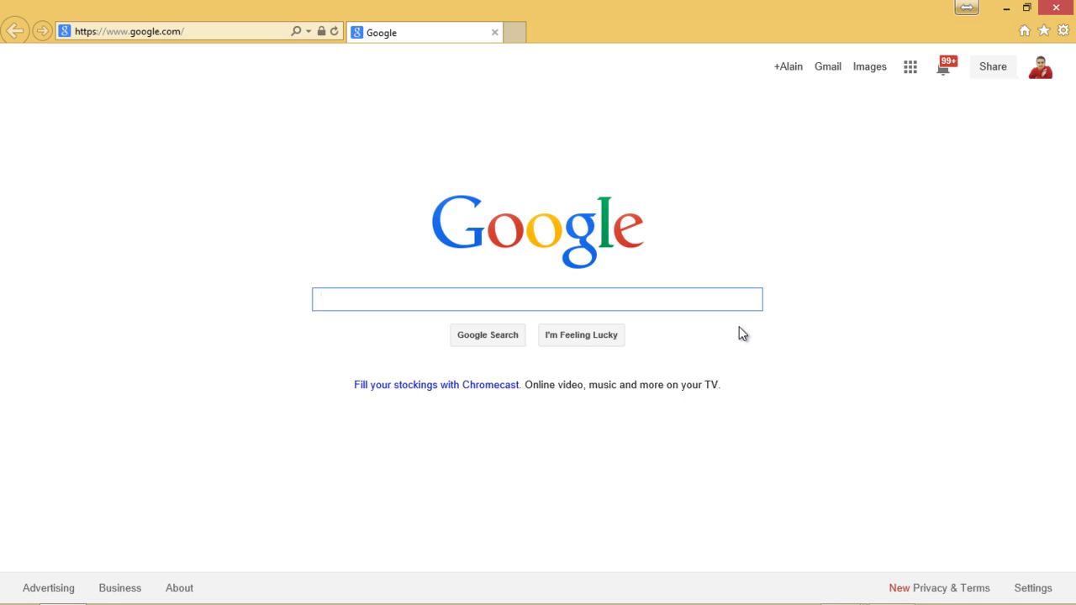
Step: Load yahoo.com in Internet Explorer and look through the stories and widgets on its home page
click(201, 28)
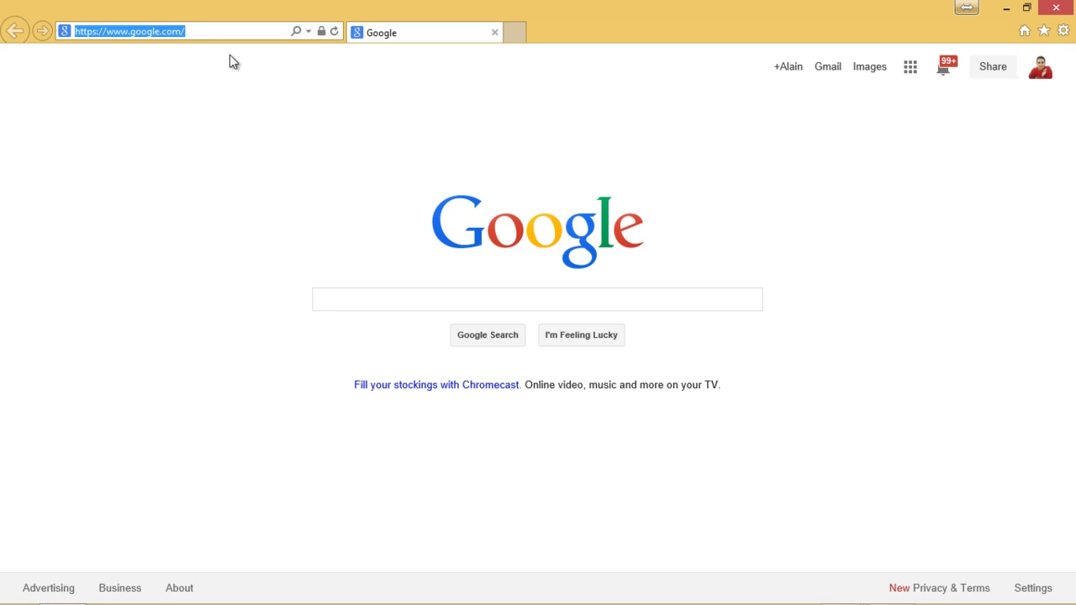
text(yahoo.com)
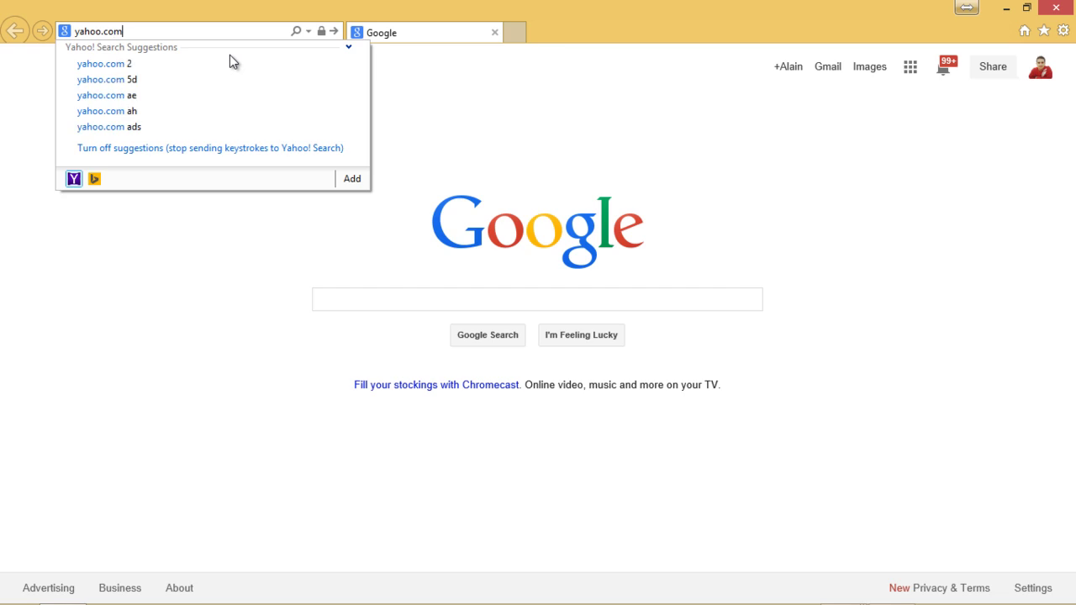
key(Return)
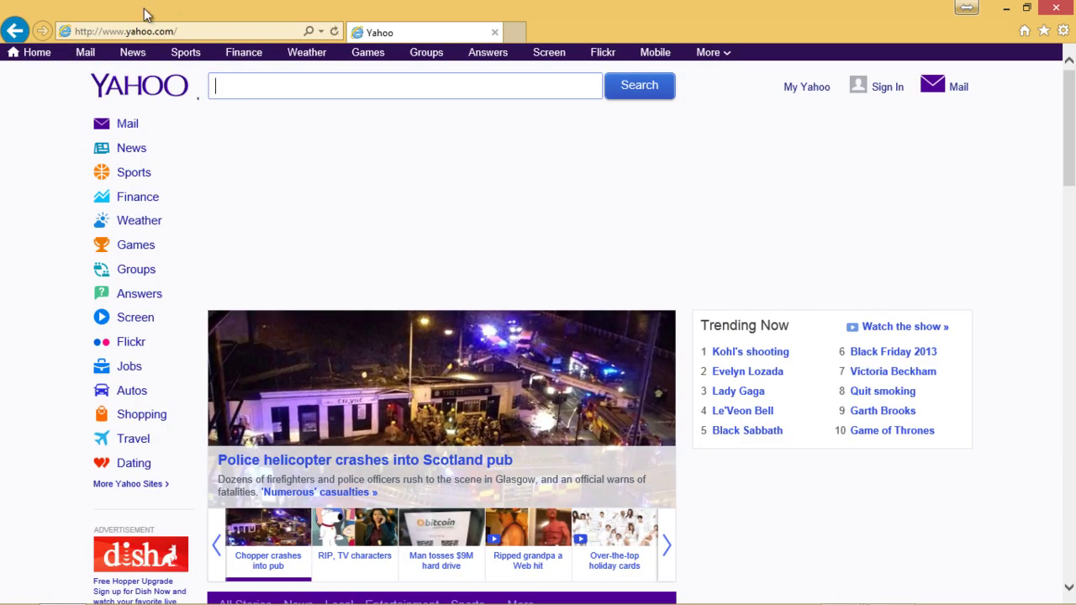
scroll(961, 225, down, 15)
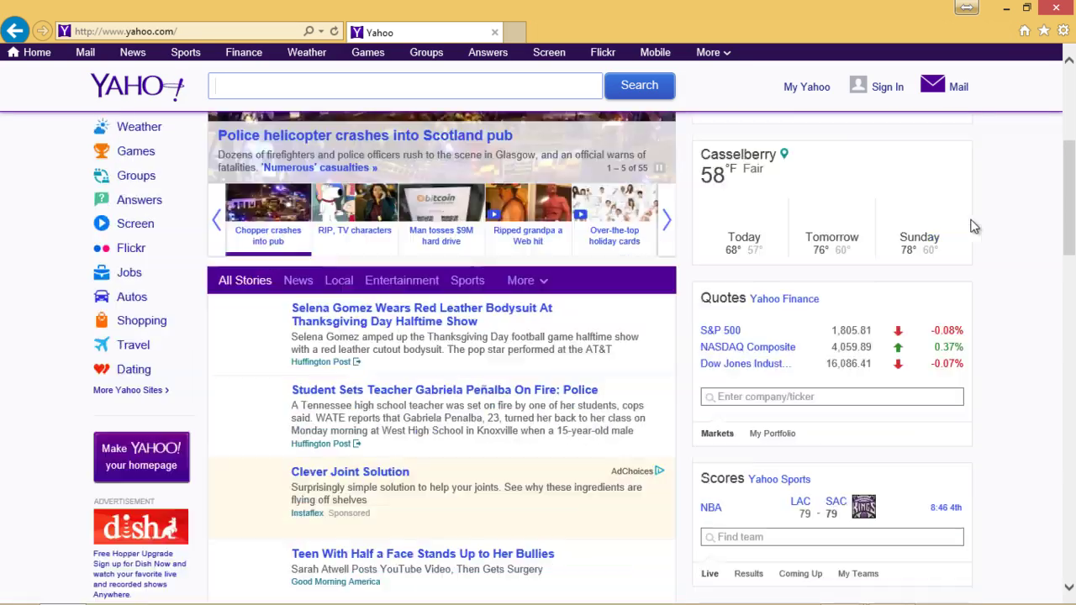
scroll(973, 243, up, 15)
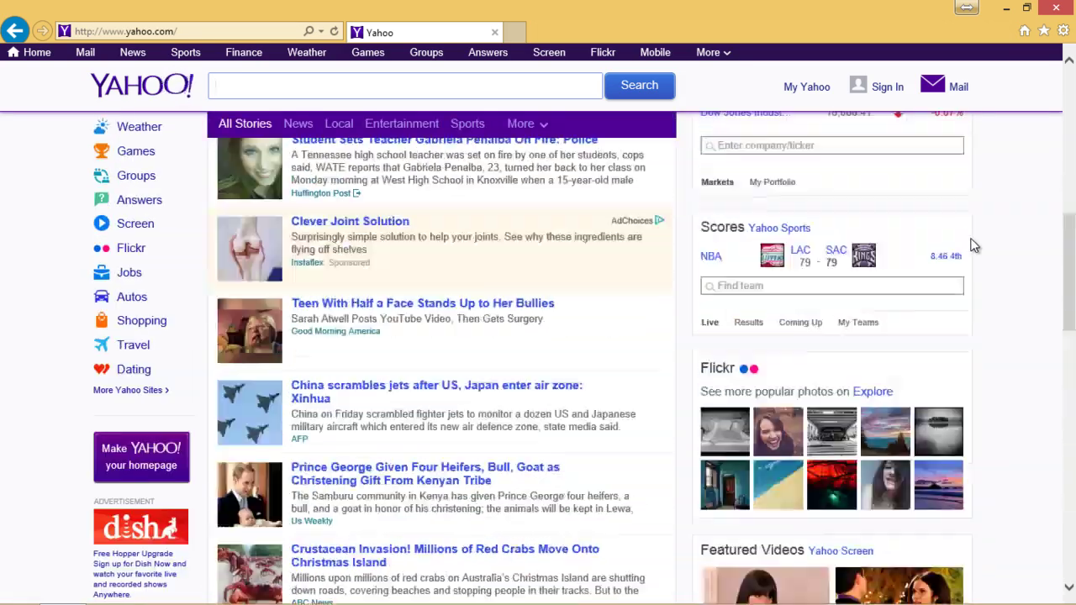
scroll(978, 242, down, 8)
scroll(977, 242, down, 5)
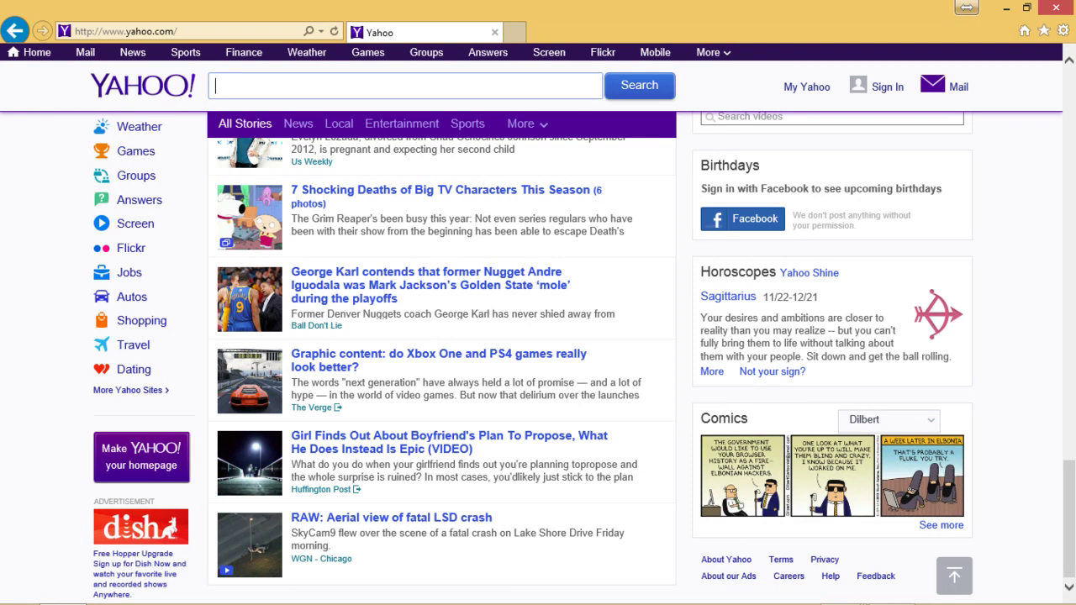
scroll(608, 372, up, 15)
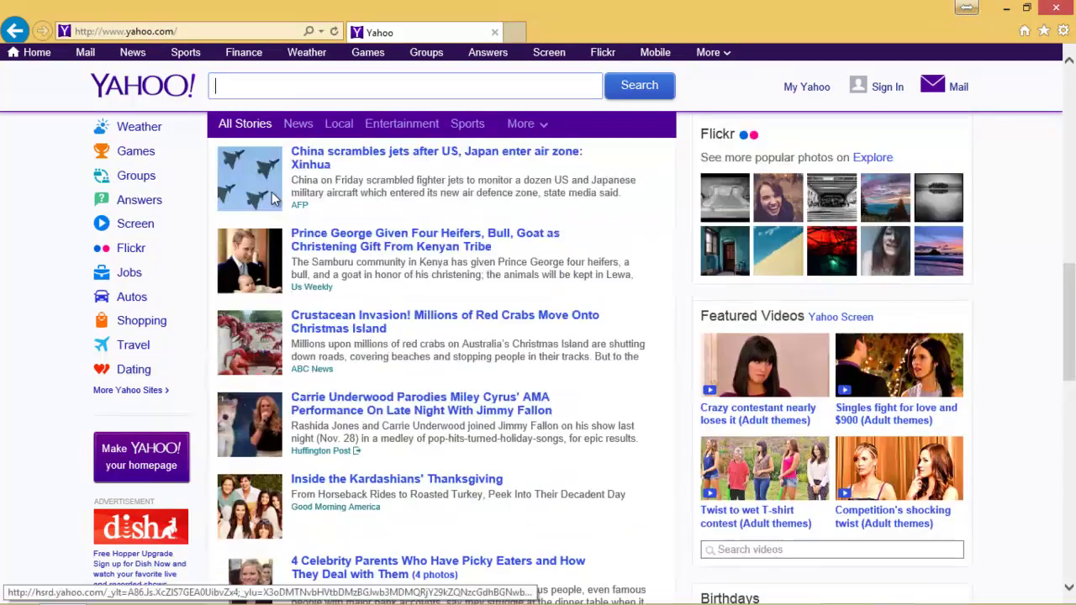
Step: Open Yahoo's Weather page, view the local forecast, and go back to the Yahoo home page
click(142, 220)
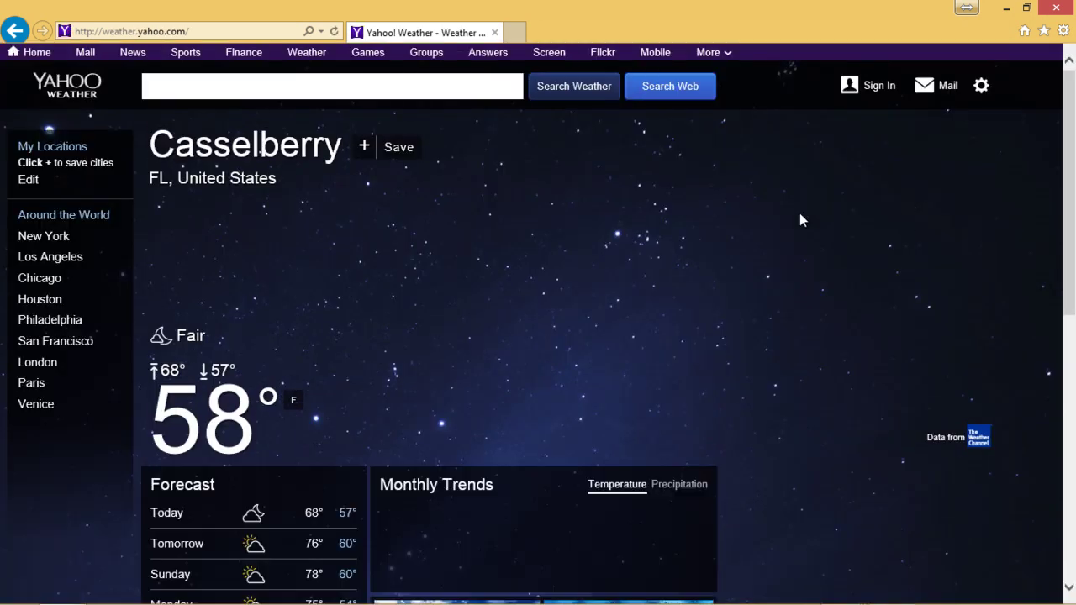
scroll(639, 240, down, 6)
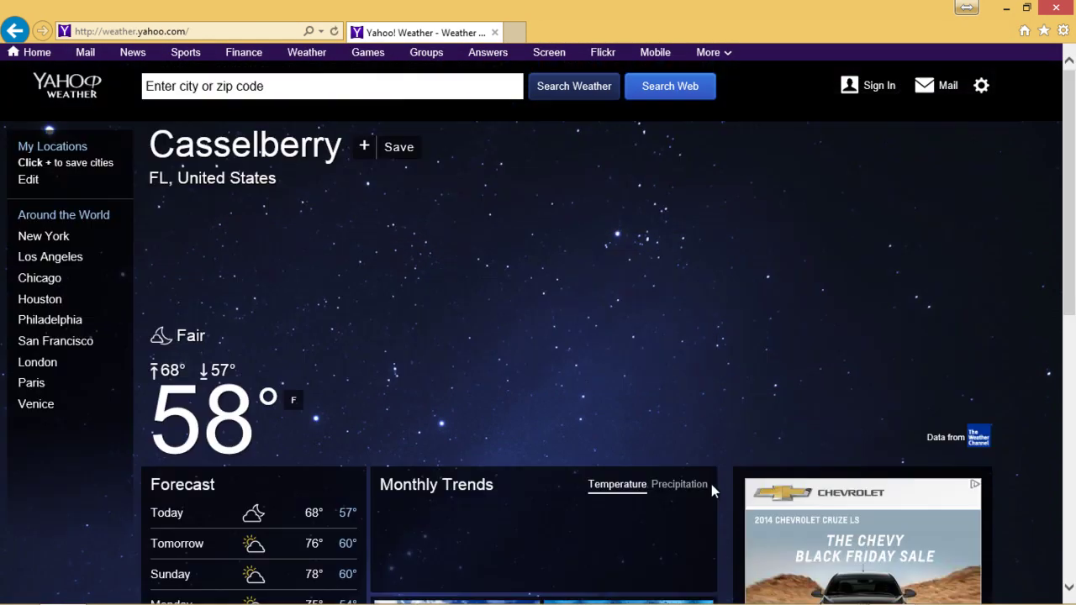
scroll(790, 411, down, 5)
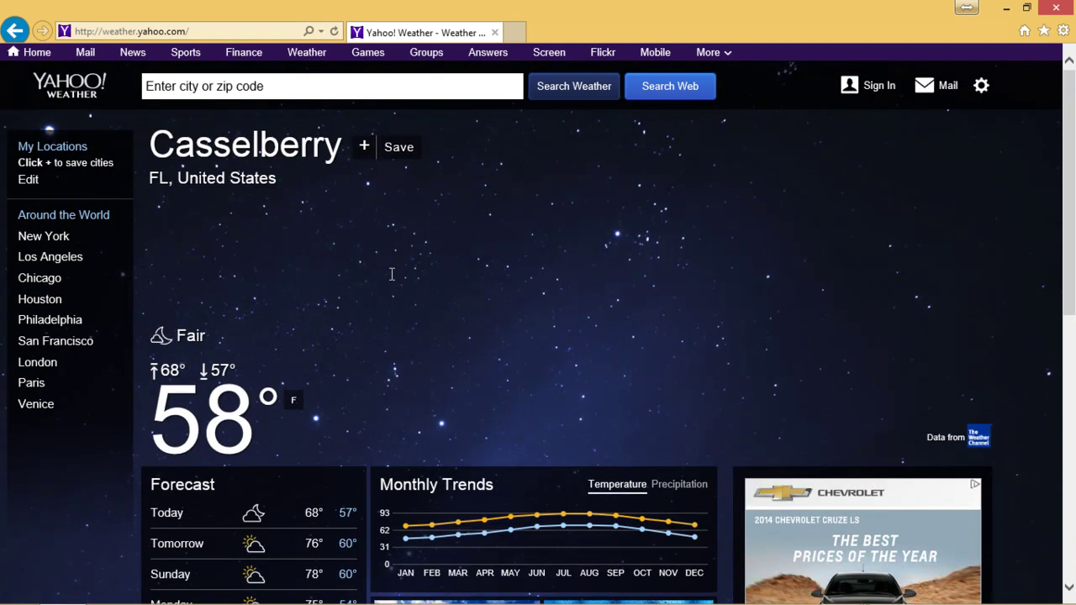
click(9, 31)
Step: Load msn.com in place of the Yahoo page
click(191, 30)
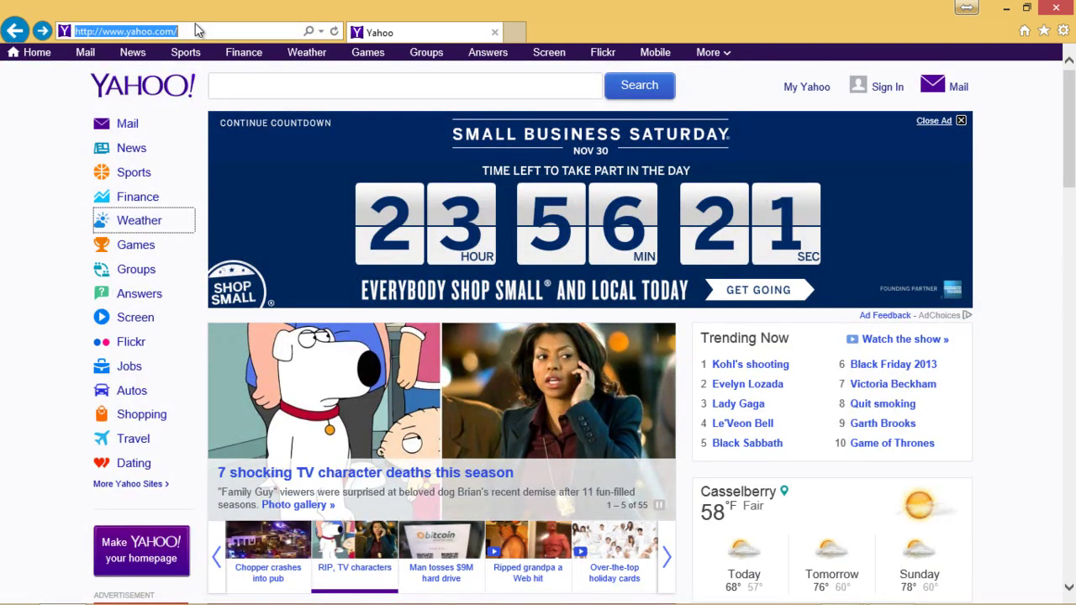
text(msn.com)
key(Return)
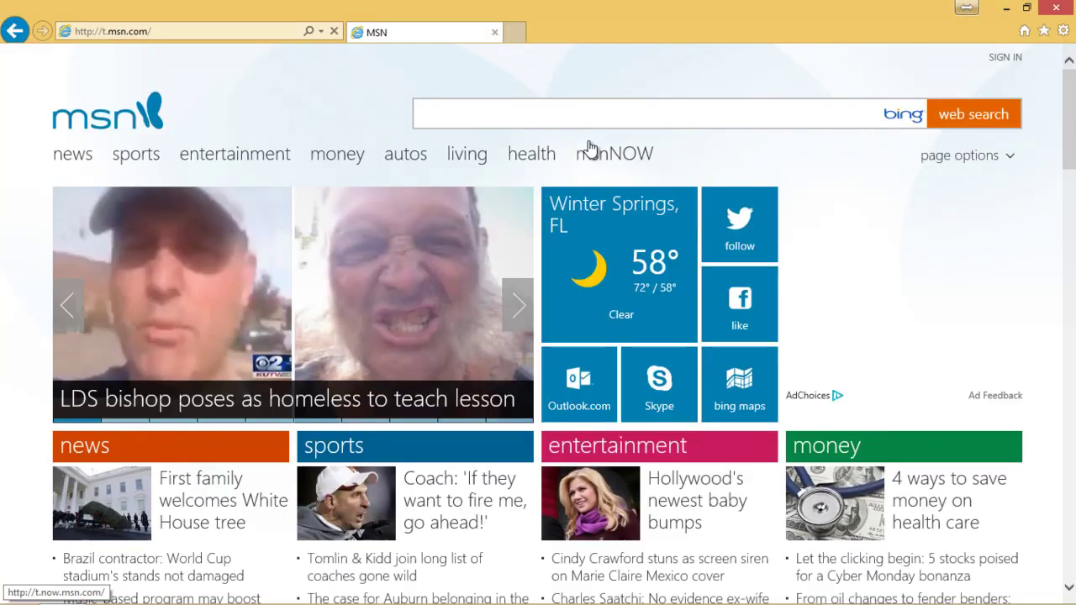
Step: Look through the MSN home page's sections and open the autos article "Lamborghini Gallardo bows out"
scroll(757, 143, down, 12)
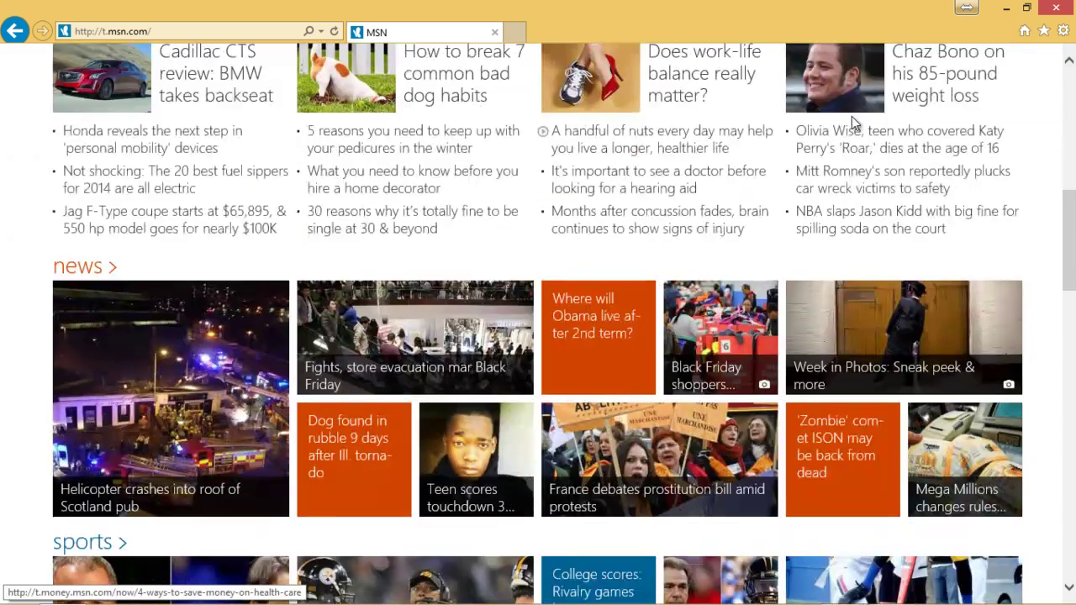
scroll(851, 122, down, 10)
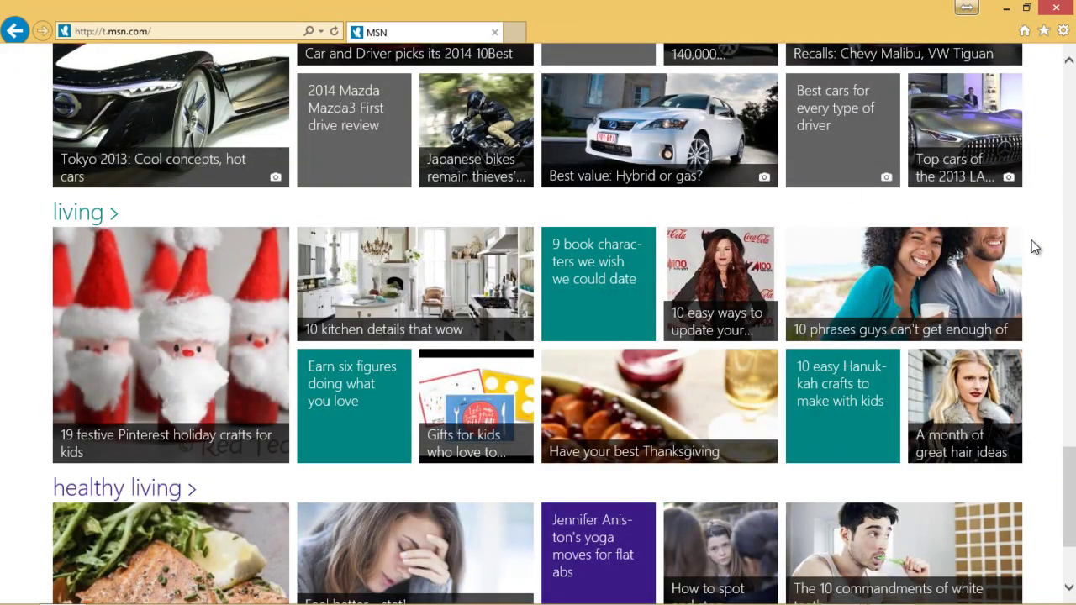
scroll(1049, 235, down, 3)
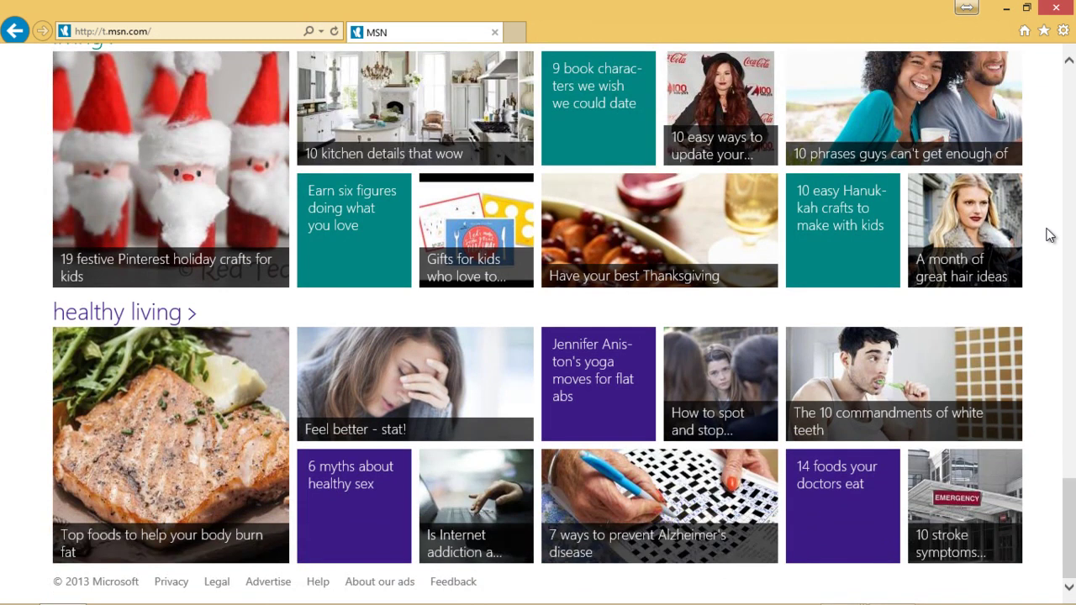
scroll(1049, 235, up, 6)
click(637, 197)
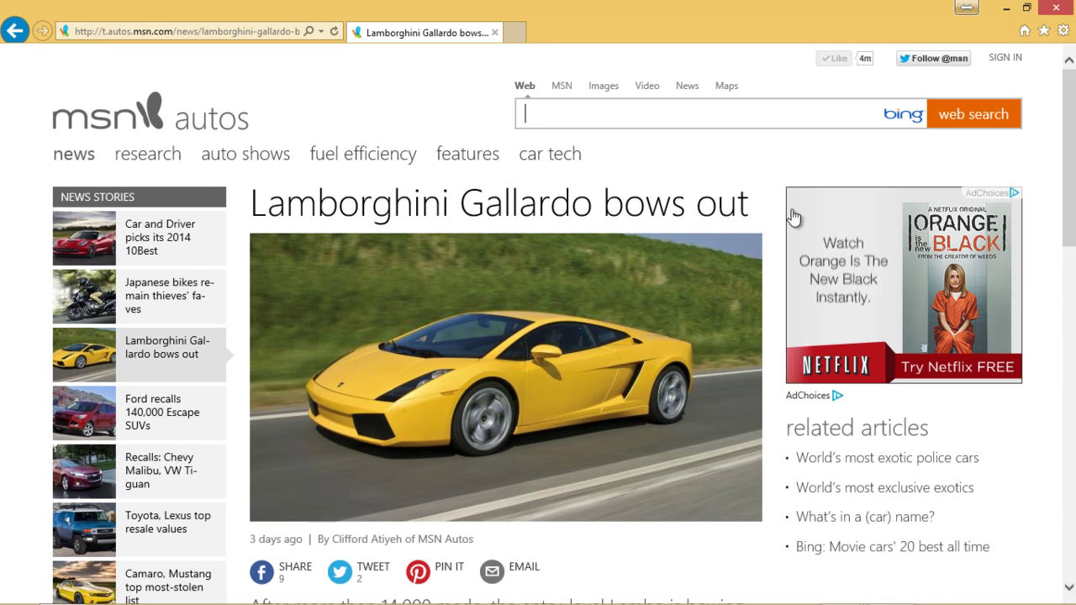
Step: Select the full web address of the Lamborghini article in the address bar
click(278, 32)
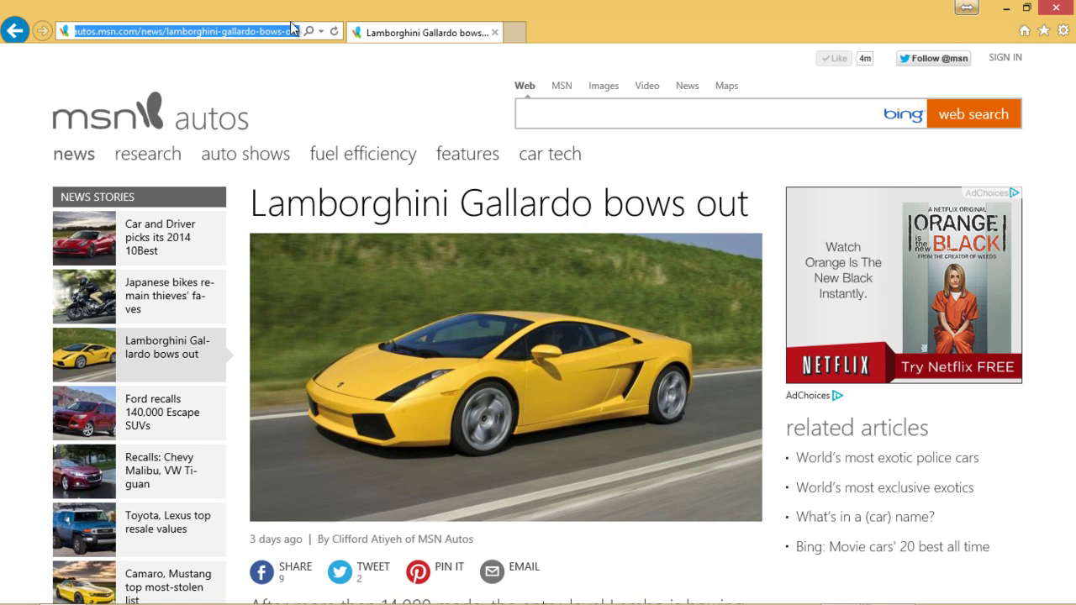
click(275, 34)
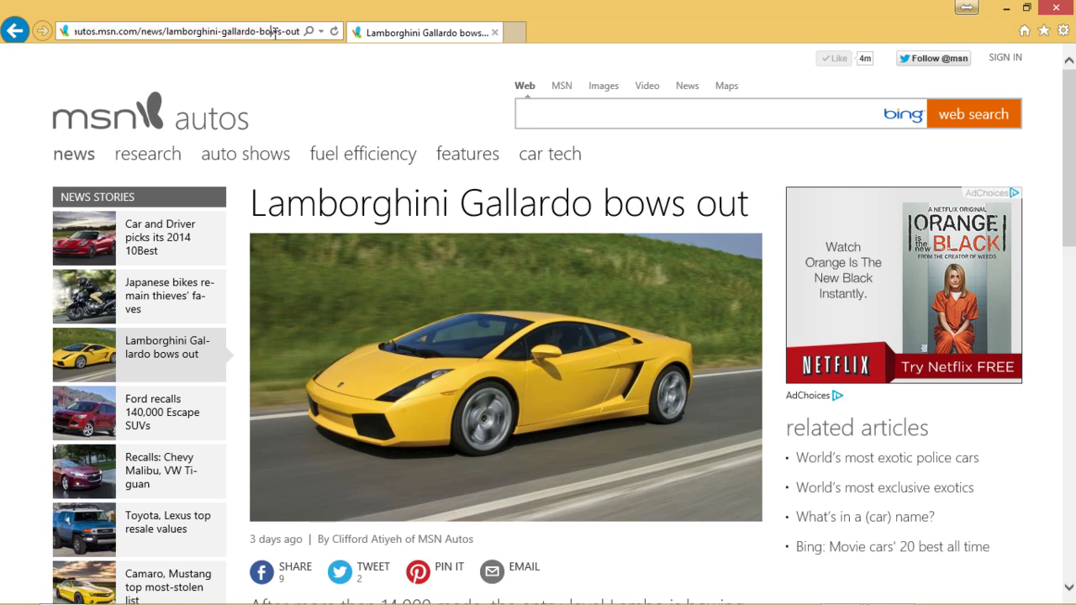
key(ctrl+a)
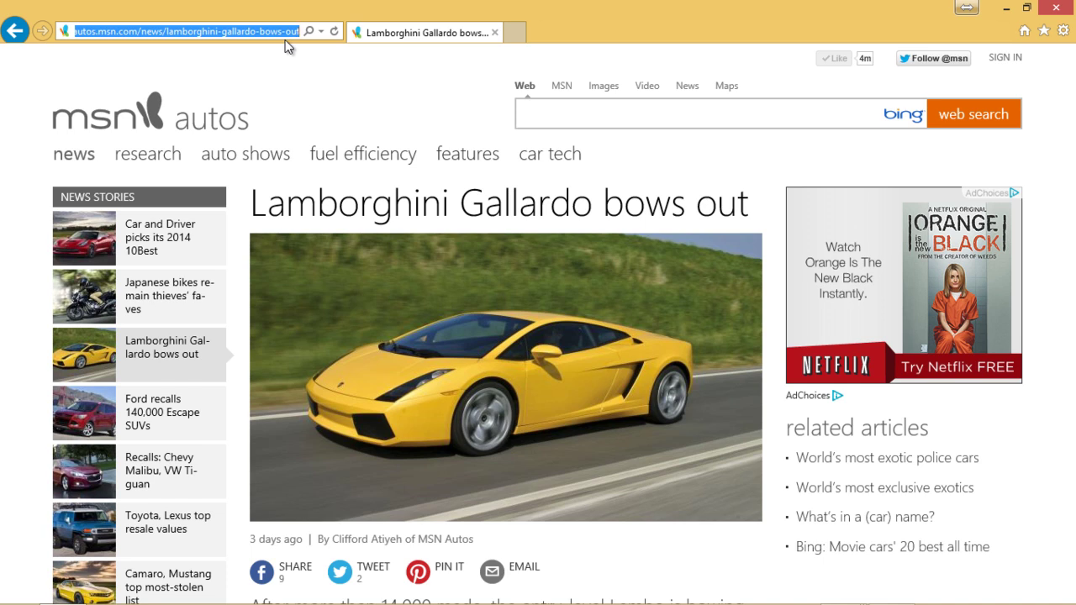
key(Return)
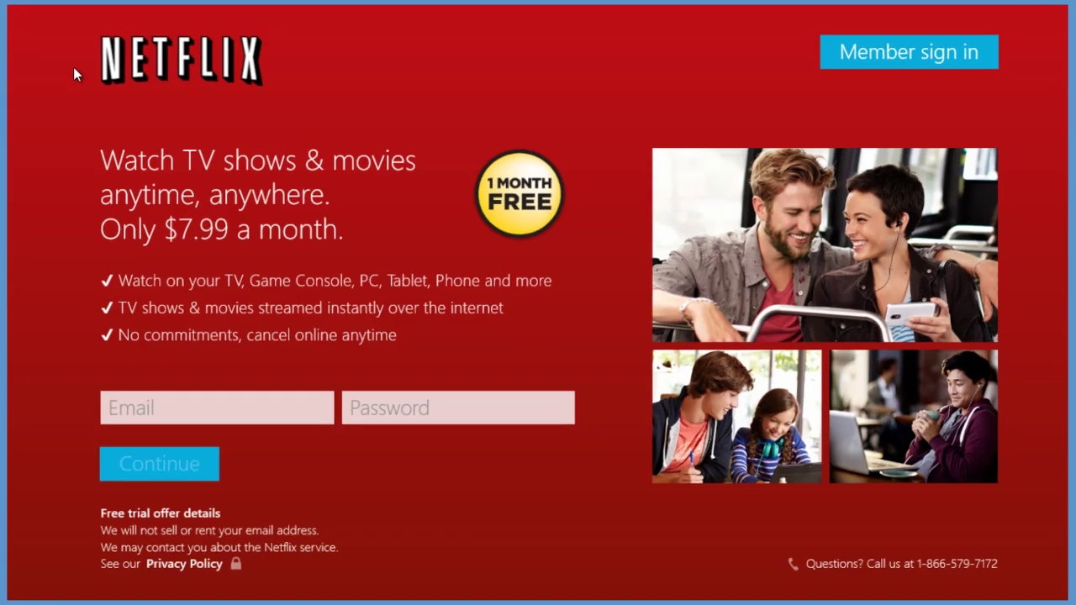
Step: Leave the Netflix app and return to the MSN page on the desktop
click(4, 8)
right_click(3, 5)
right_click(4, 5)
key(Escape)
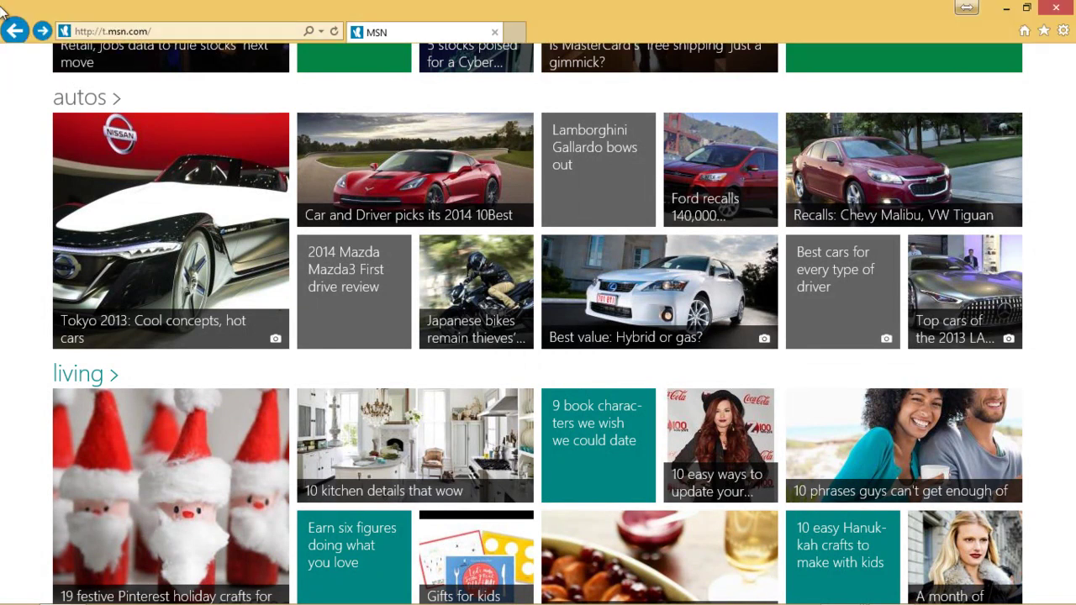
Step: Go to the Start screen and close the desktop's thumbnail in the recent-apps switcher
key(super)
right_click(3, 5)
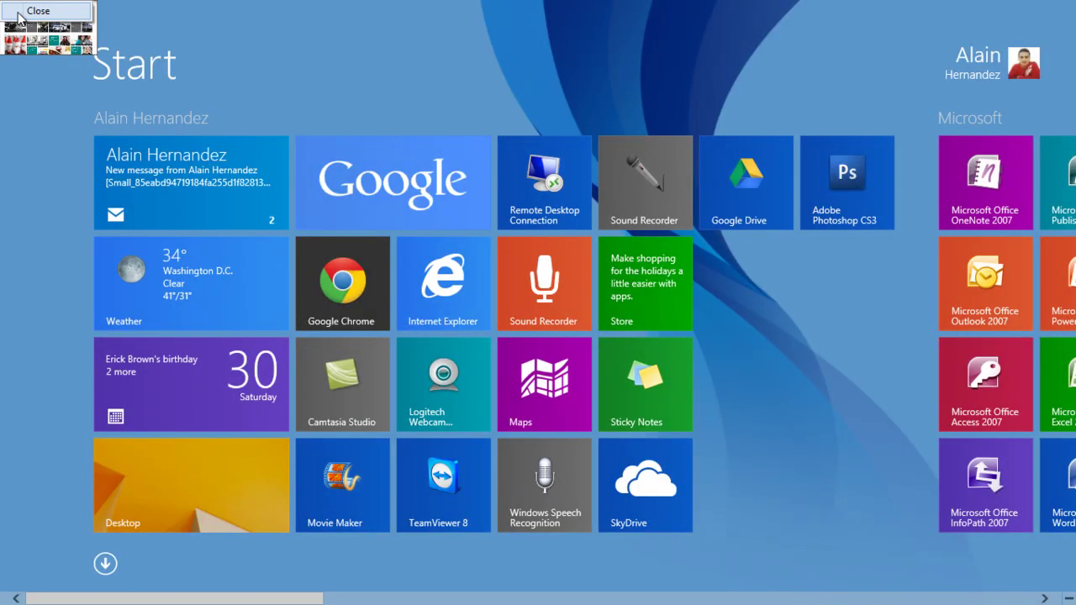
click(38, 11)
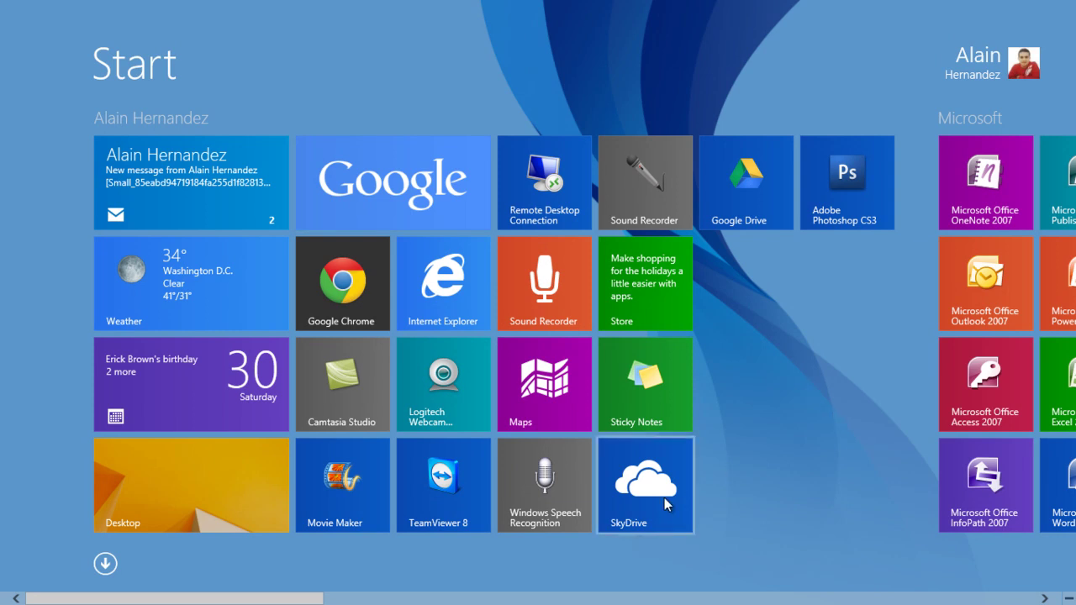
Step: Return to the desktop from the Start screen and close the Internet Explorer window
scroll(38, 355, down, 3)
scroll(36, 349, up, 3)
click(225, 490)
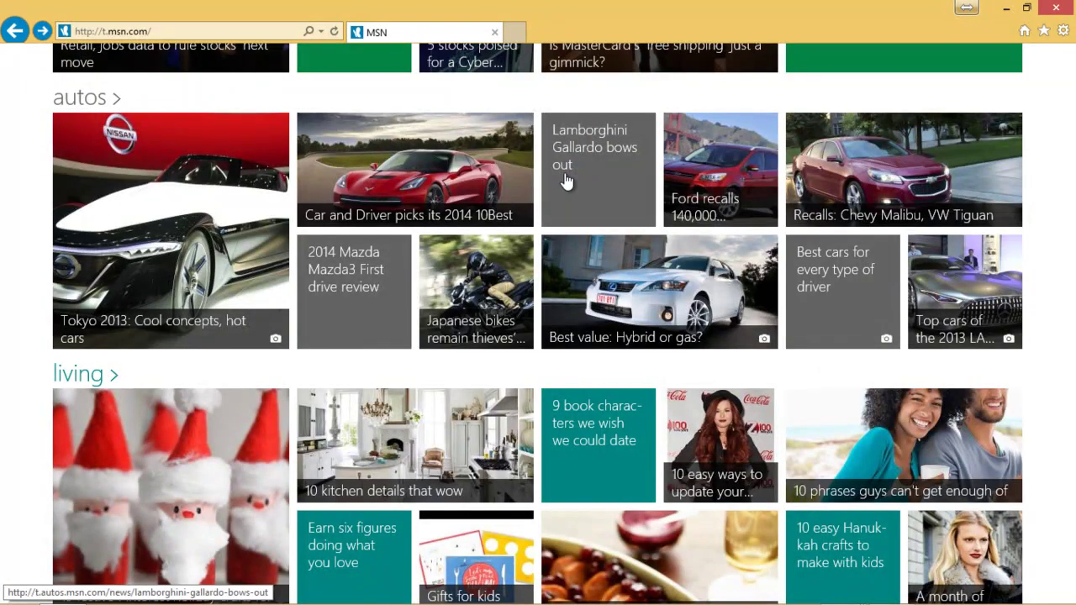
click(1058, 8)
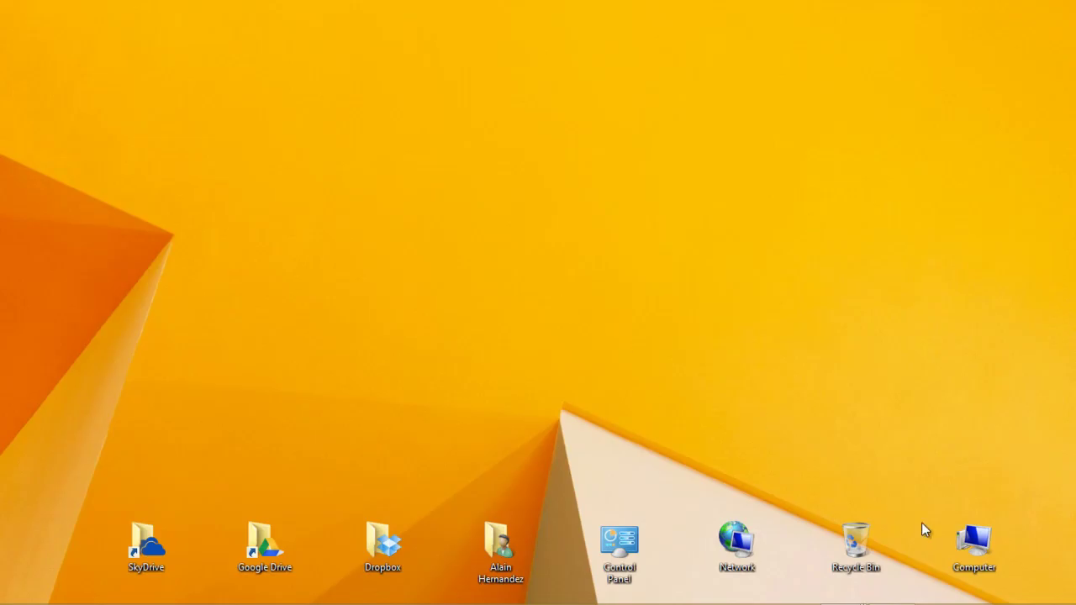
Step: Open the Computer window to view its folders and drives, and close it
double_click(973, 542)
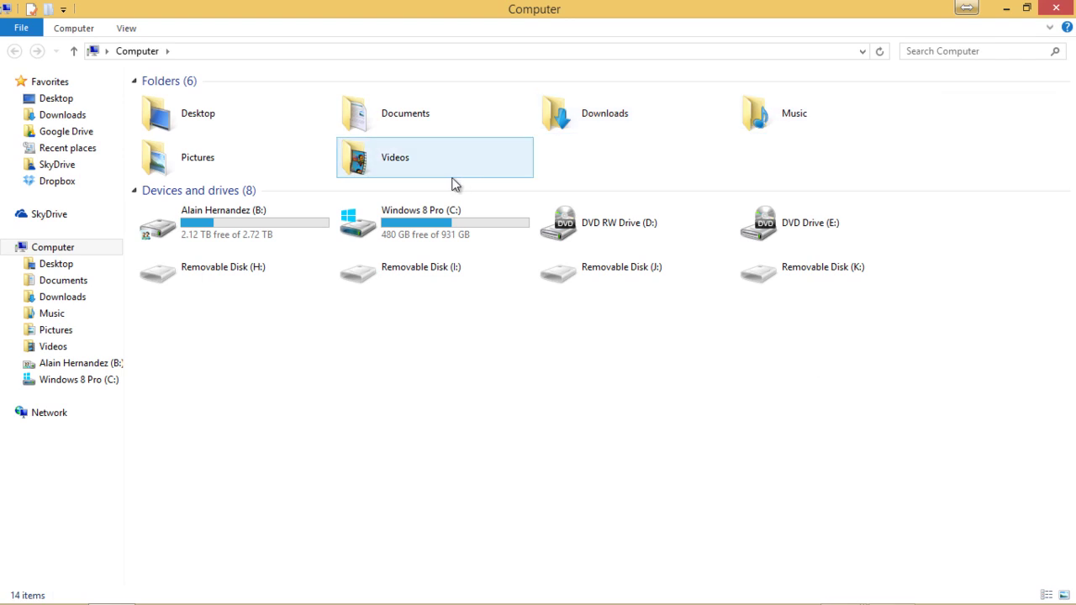
click(1056, 7)
Step: Open the desktop's Personalization settings, maximize the window to view the available themes, and close it
right_click(365, 215)
click(609, 341)
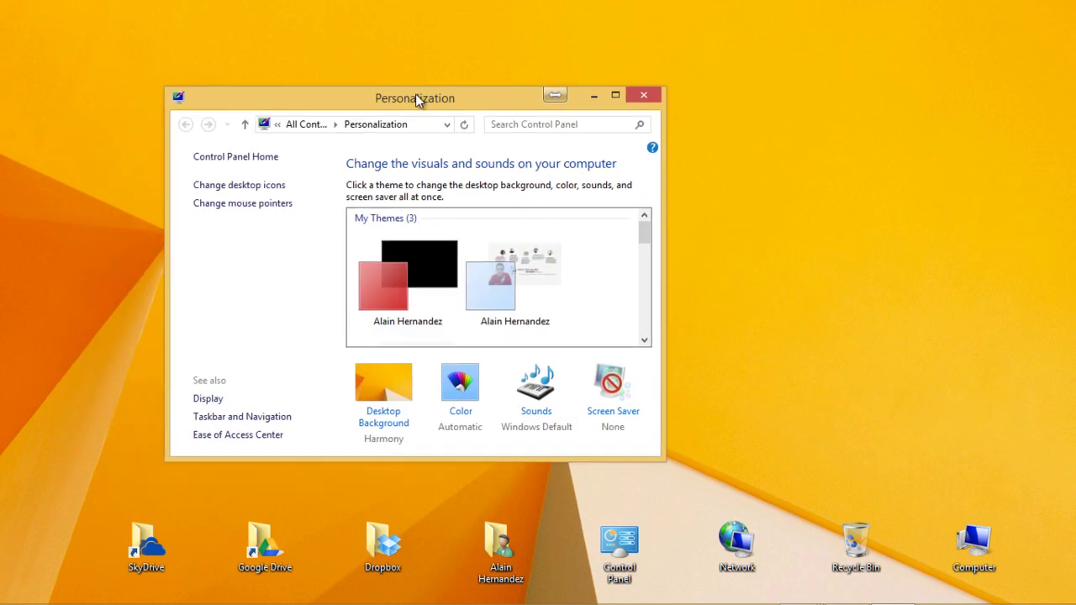
click(616, 97)
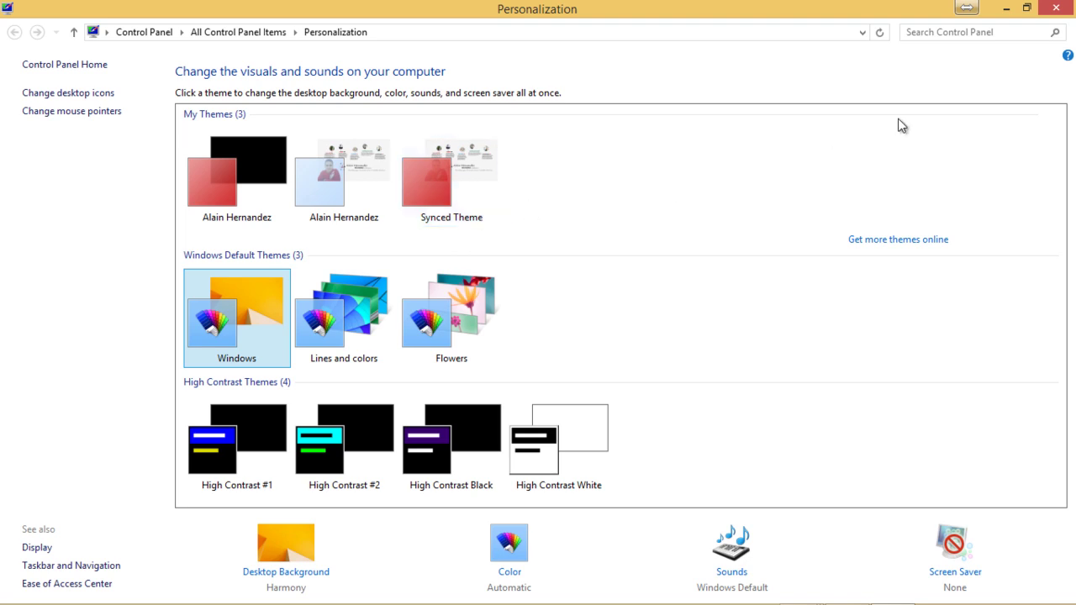
click(1056, 8)
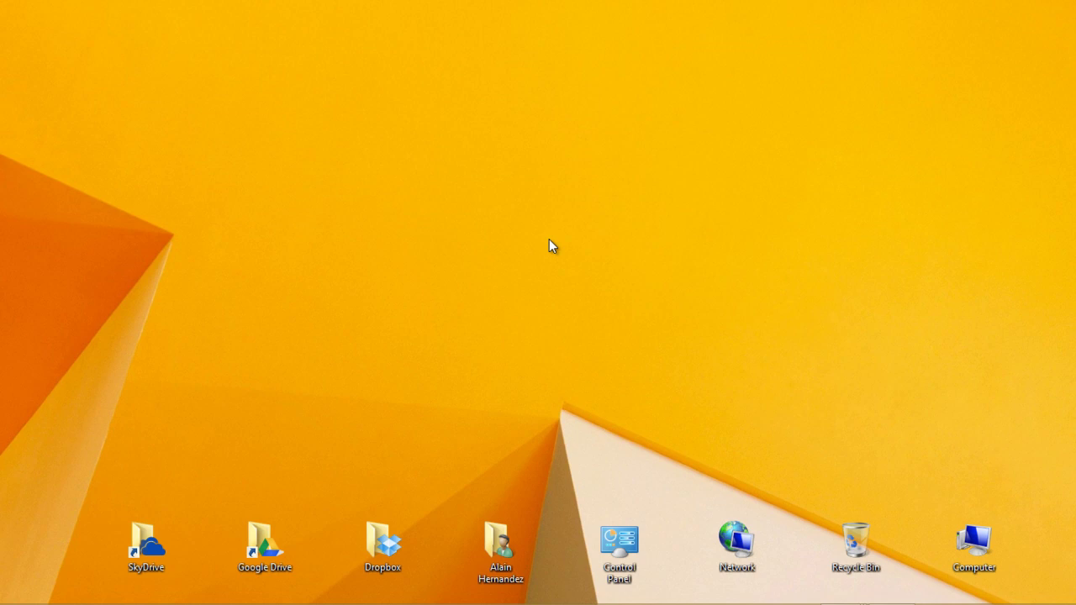
Step: Open the SkyDrive folder from the desktop, examine its Documents, Pictures and Shared Content folders, and close it
double_click(144, 548)
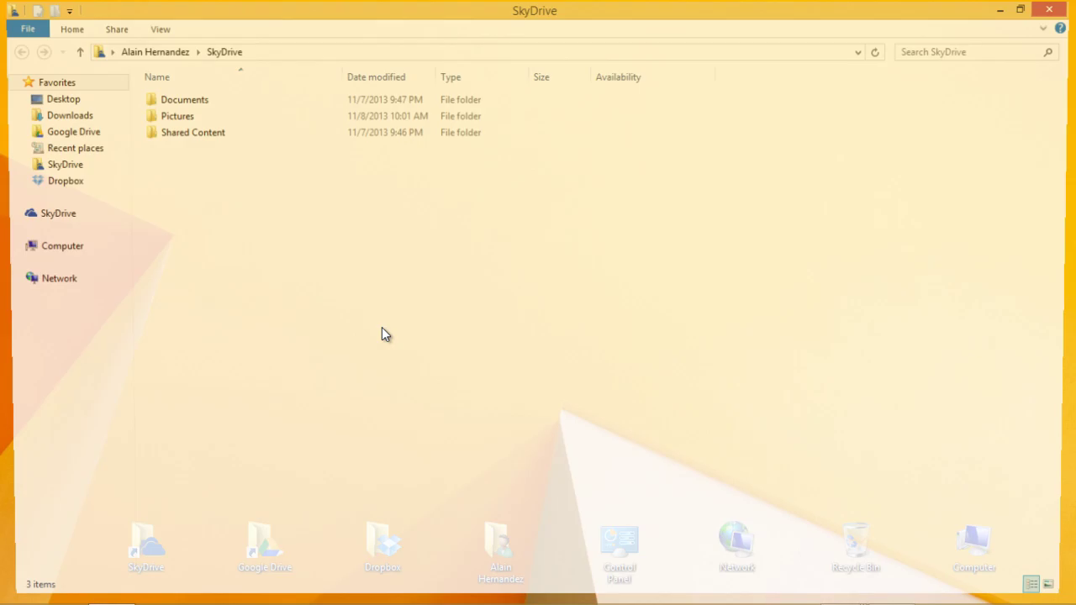
click(208, 106)
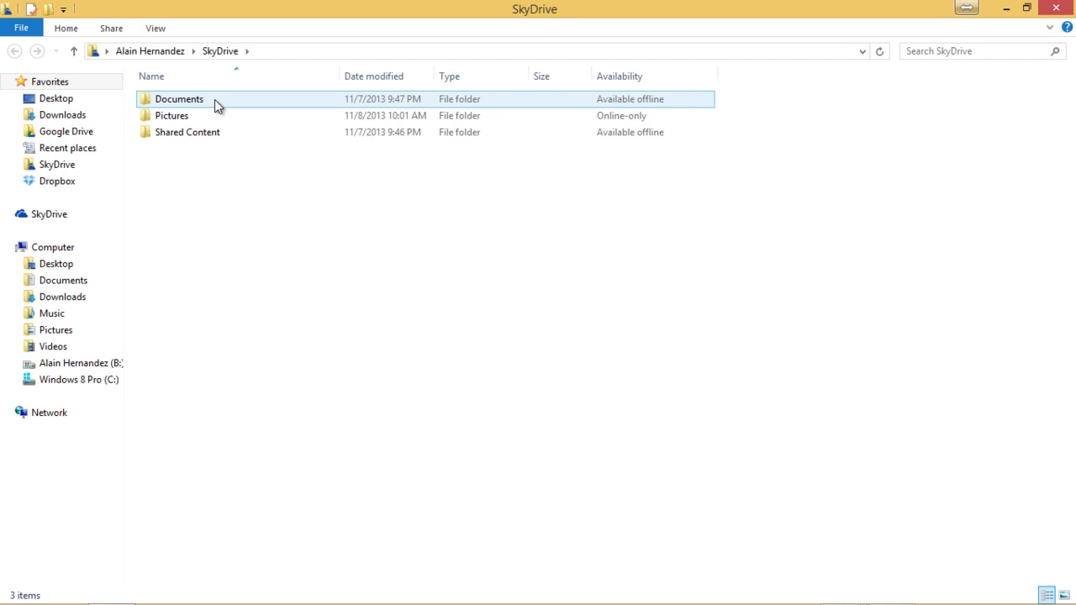
click(966, 129)
click(172, 102)
click(188, 163)
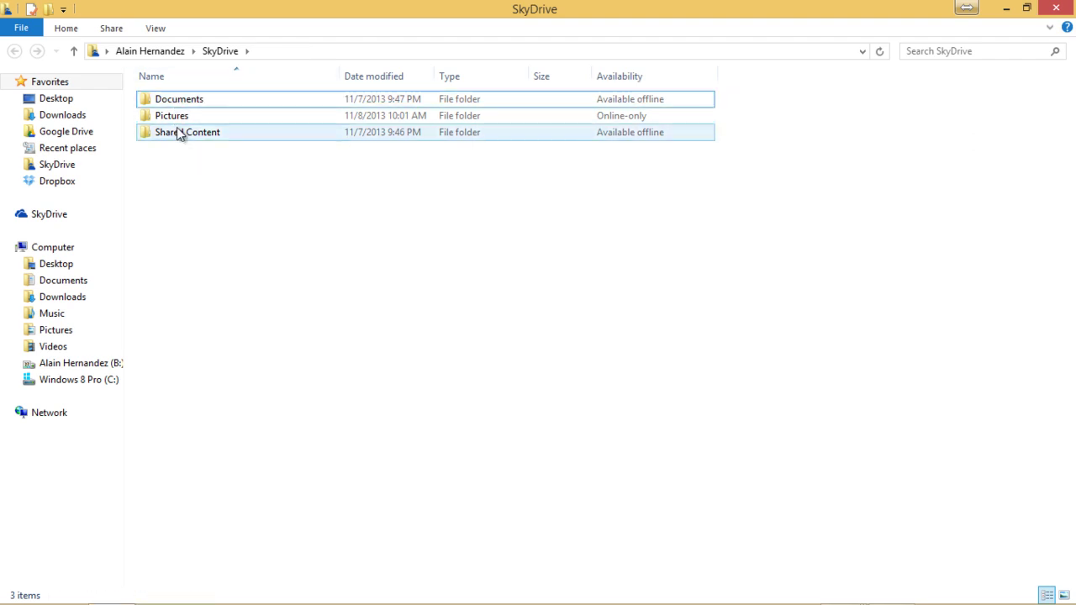
click(1056, 8)
Step: Open the Computer window and examine the Music, Pictures, Desktop, Videos and Documents folders
double_click(955, 553)
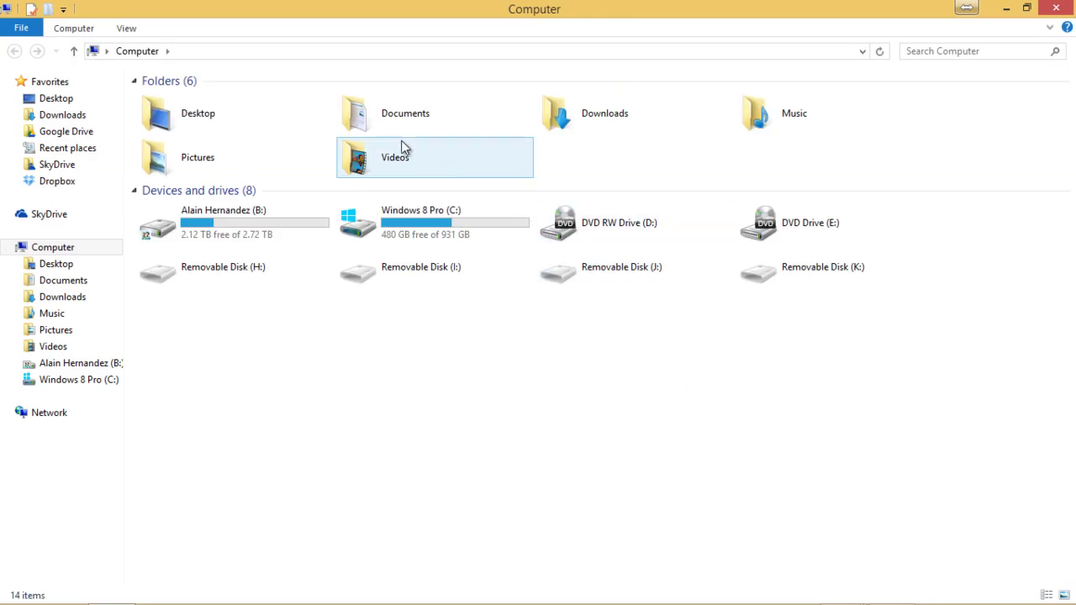
click(756, 122)
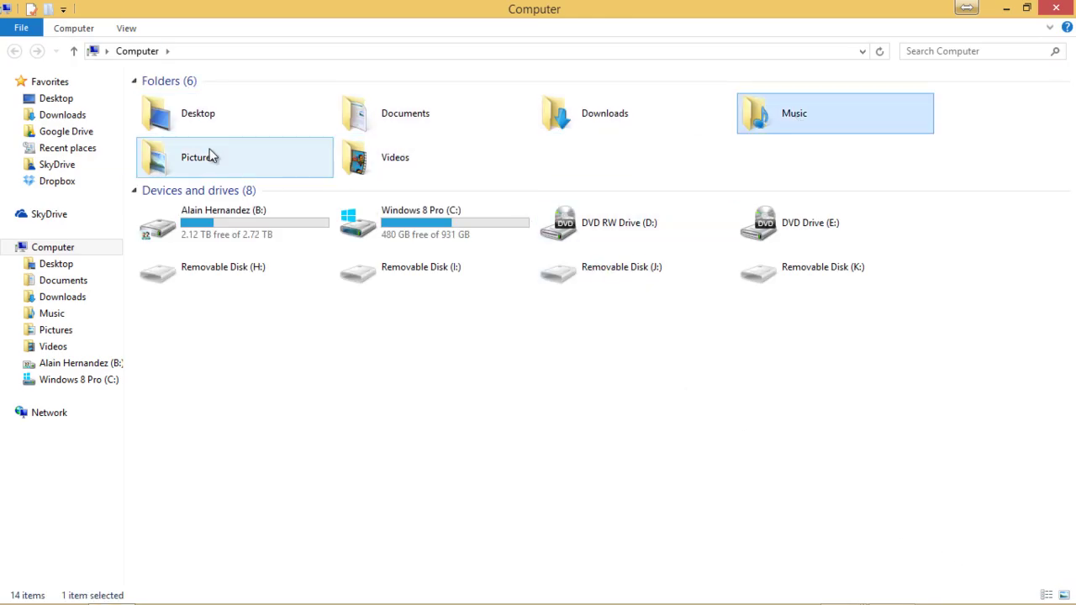
click(194, 168)
click(196, 126)
click(395, 160)
click(409, 120)
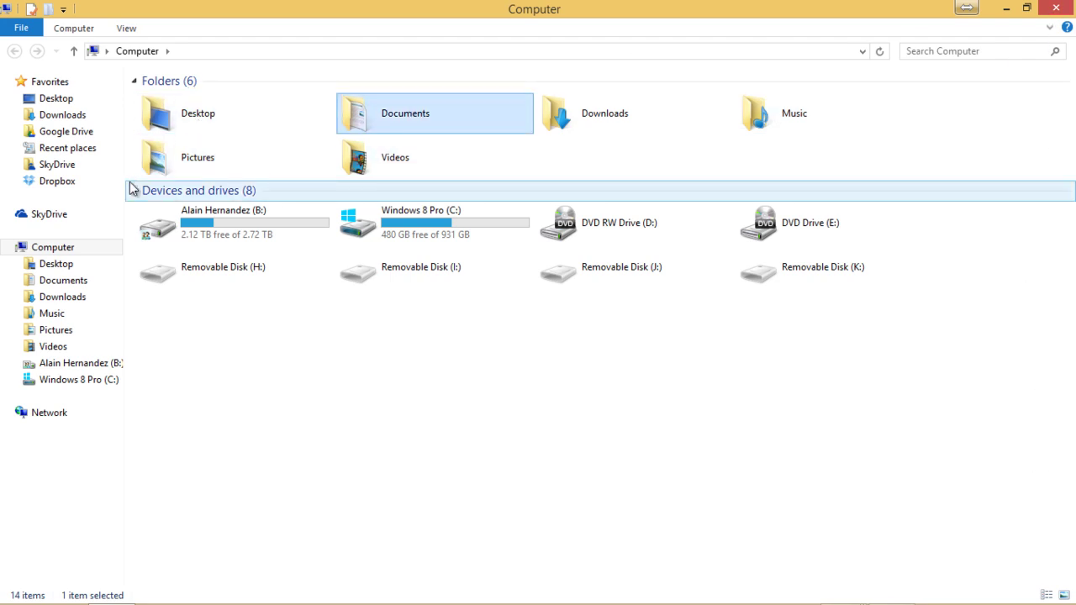
Step: View the option for sending the SkyDrive favorite to the desktop as a shortcut, and close the Computer window
right_click(63, 168)
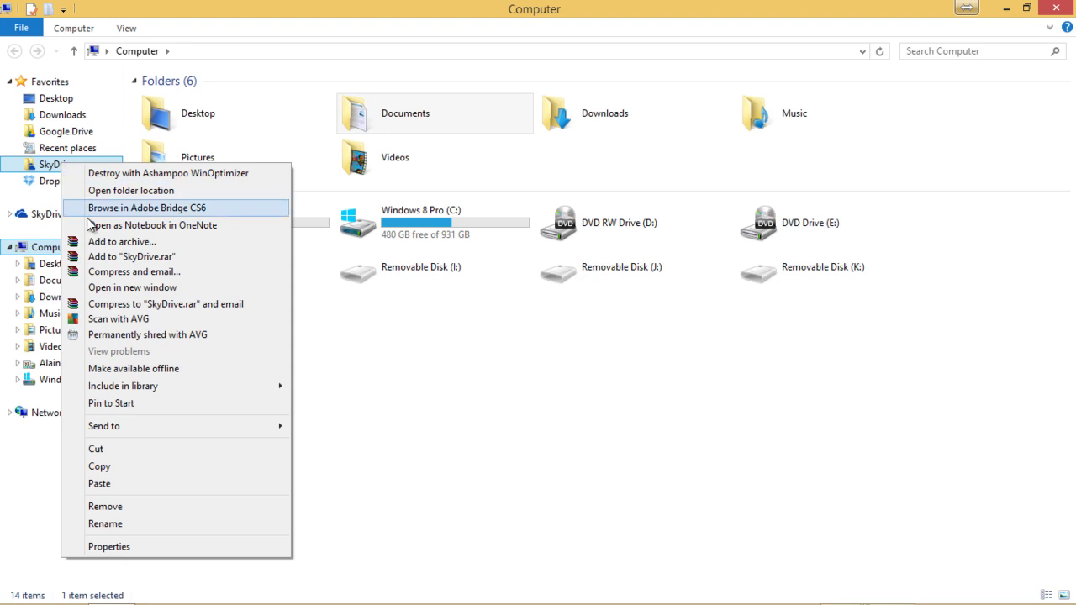
mouse_move(236, 429)
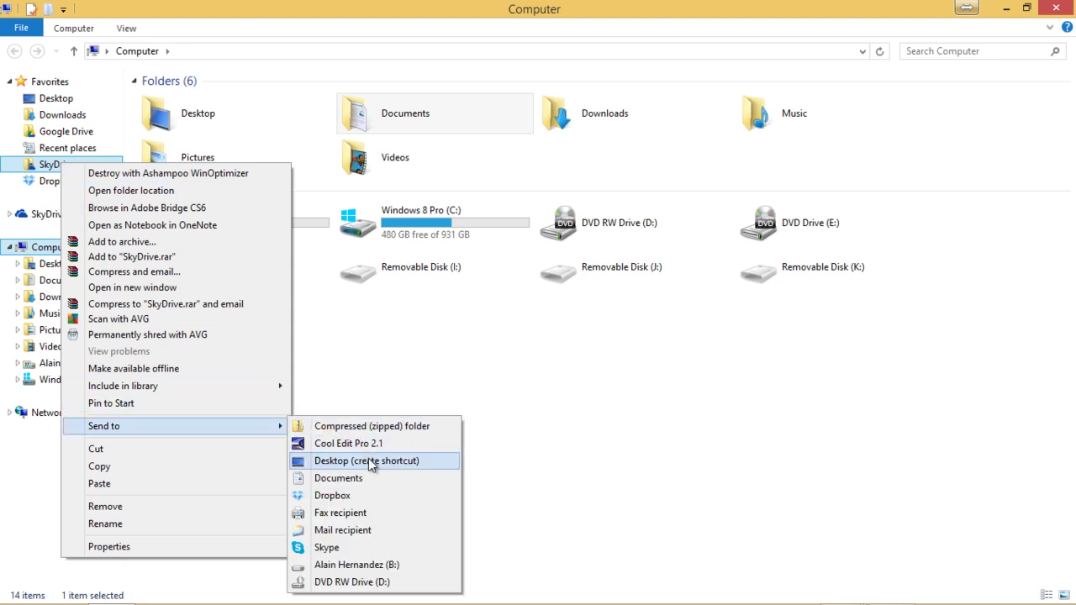
click(1056, 9)
click(1056, 8)
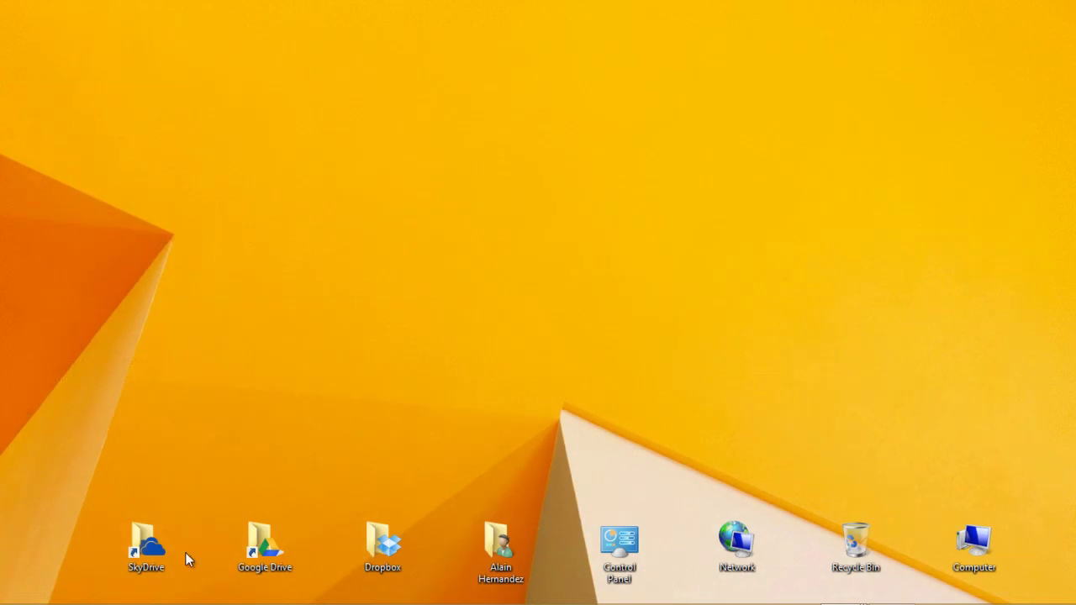
Step: Reopen the SkyDrive folder twice from its desktop shortcut to view the Documents and Pictures folders, closing it each time
click(164, 541)
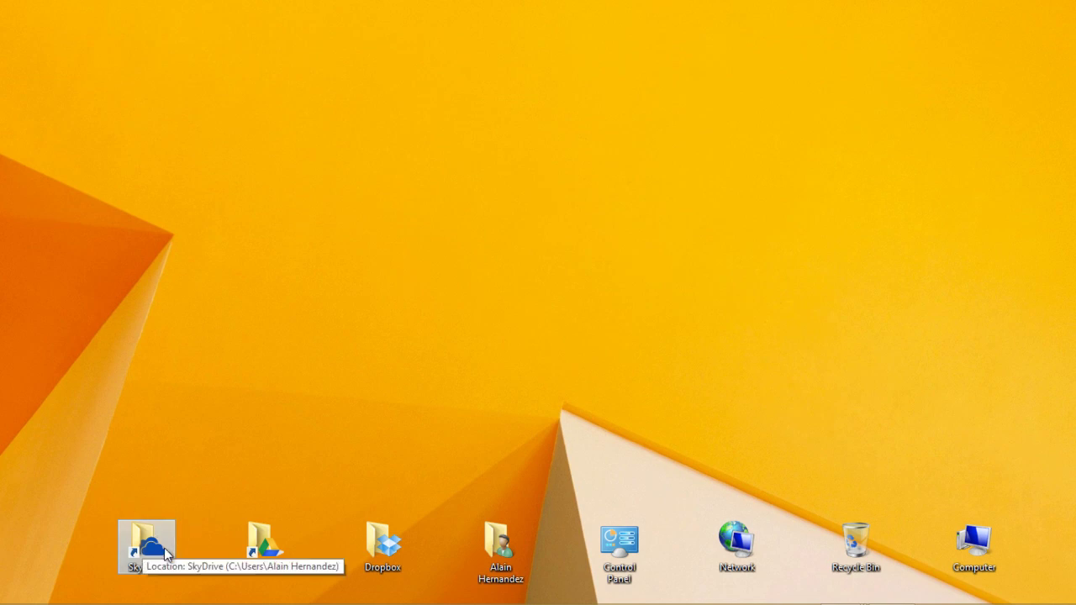
double_click(155, 541)
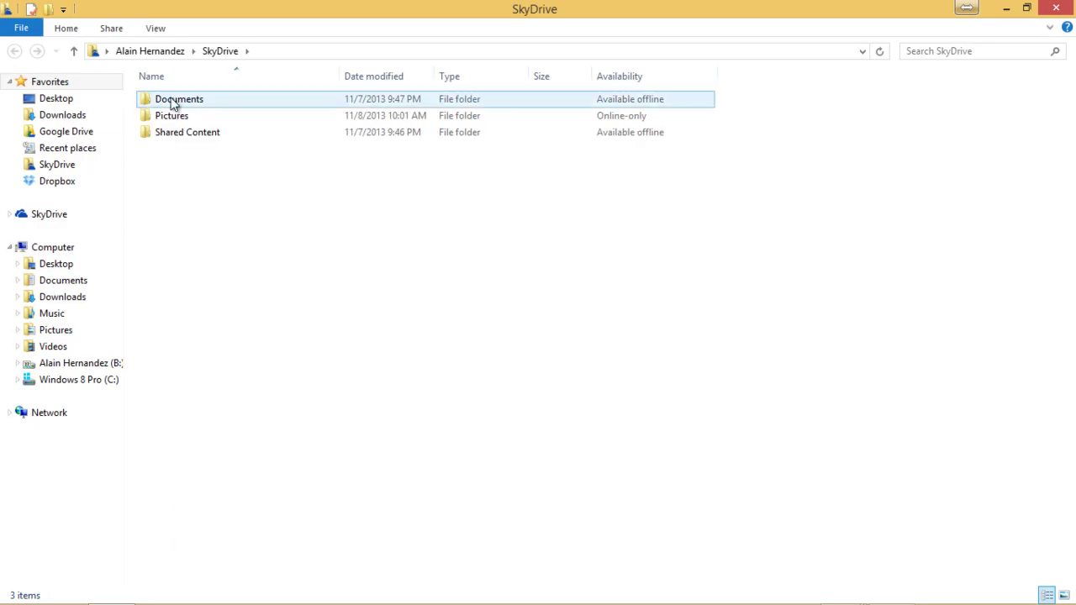
click(155, 101)
click(173, 116)
click(233, 221)
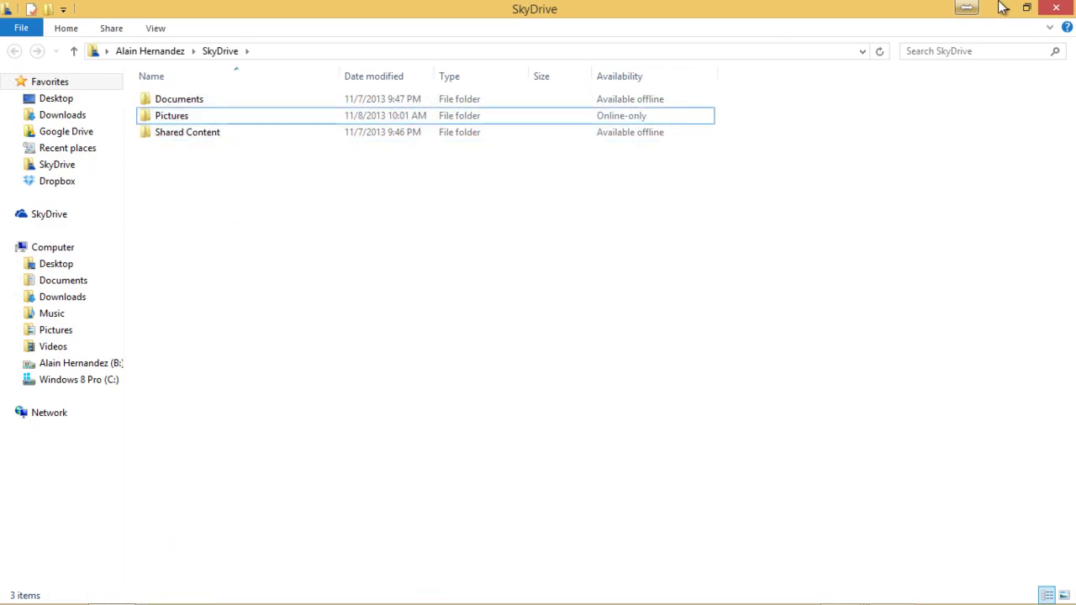
click(1058, 8)
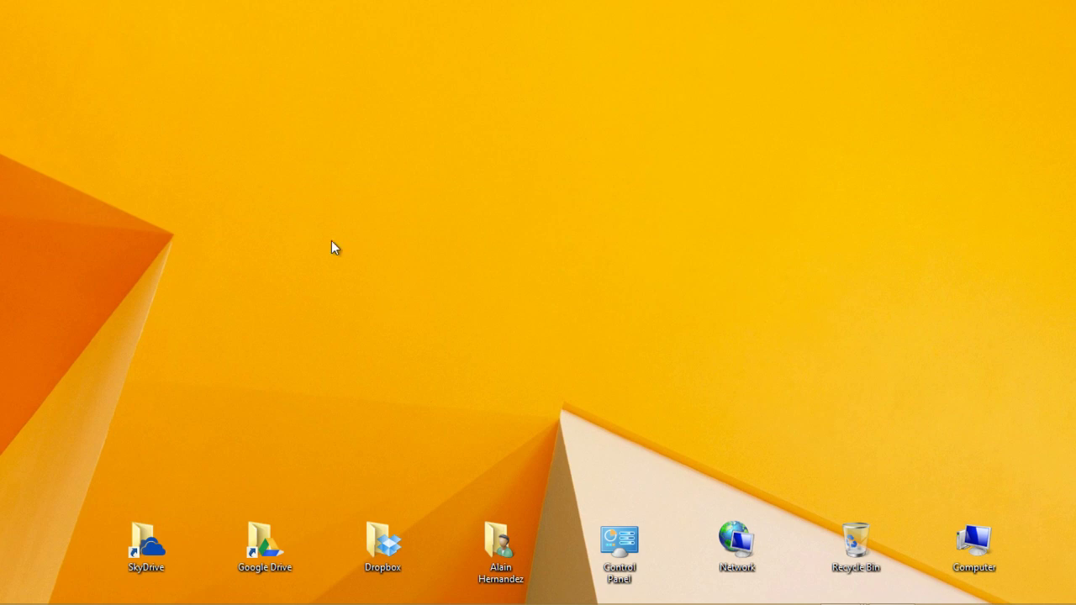
double_click(148, 539)
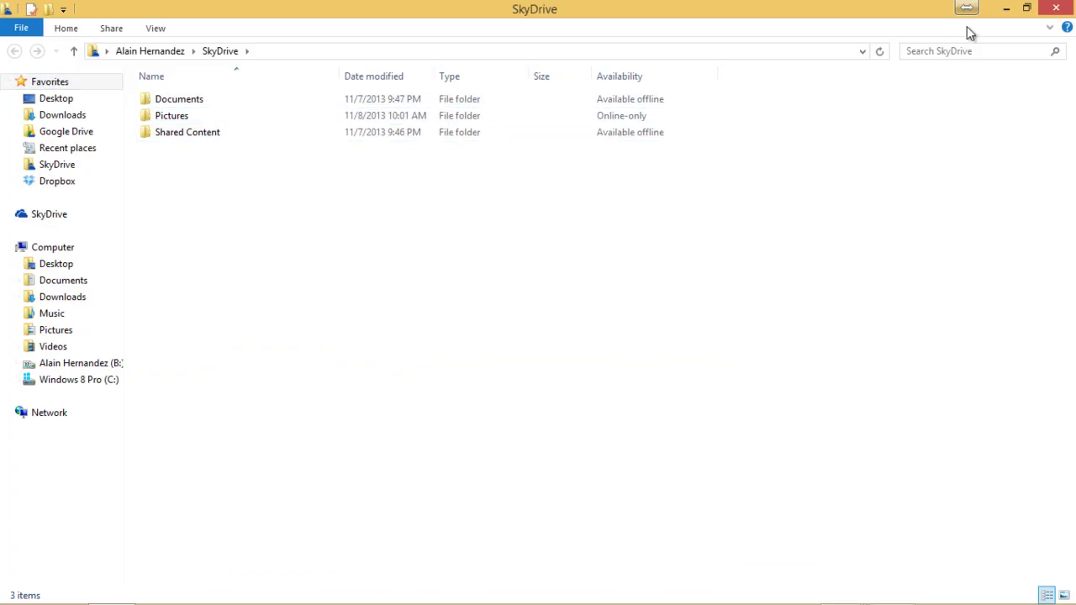
click(1057, 8)
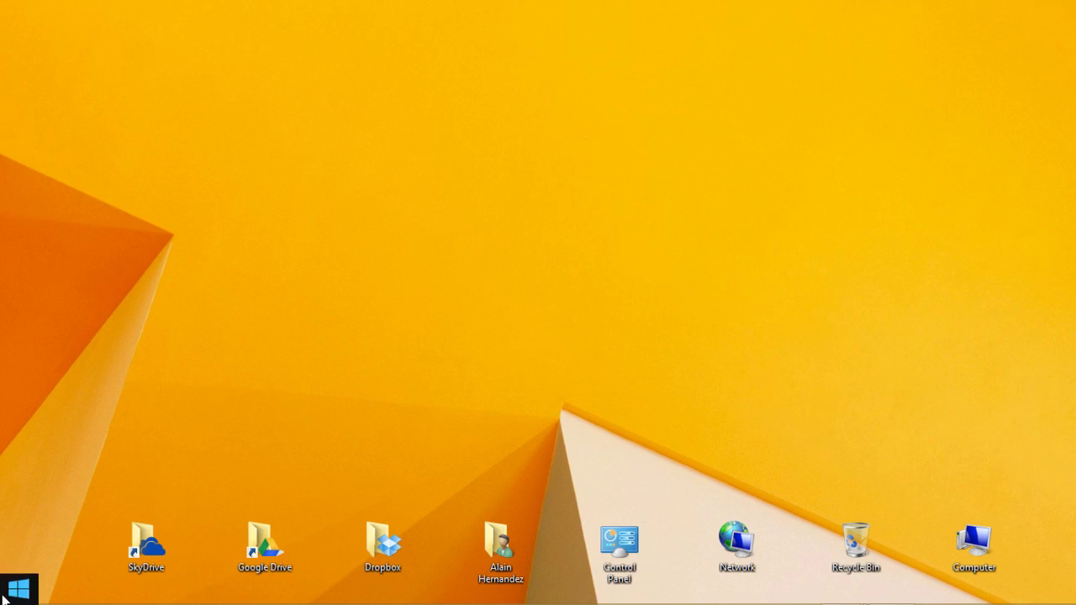
Step: Switch from the desktop to the Start screen, back to the desktop, and to the Start screen again
click(4, 596)
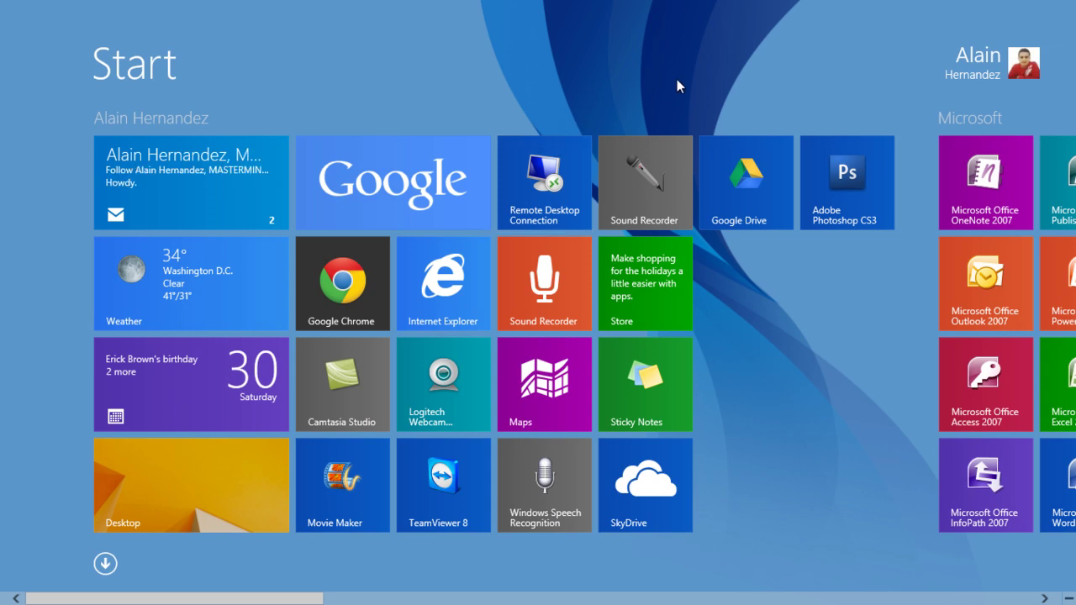
click(200, 479)
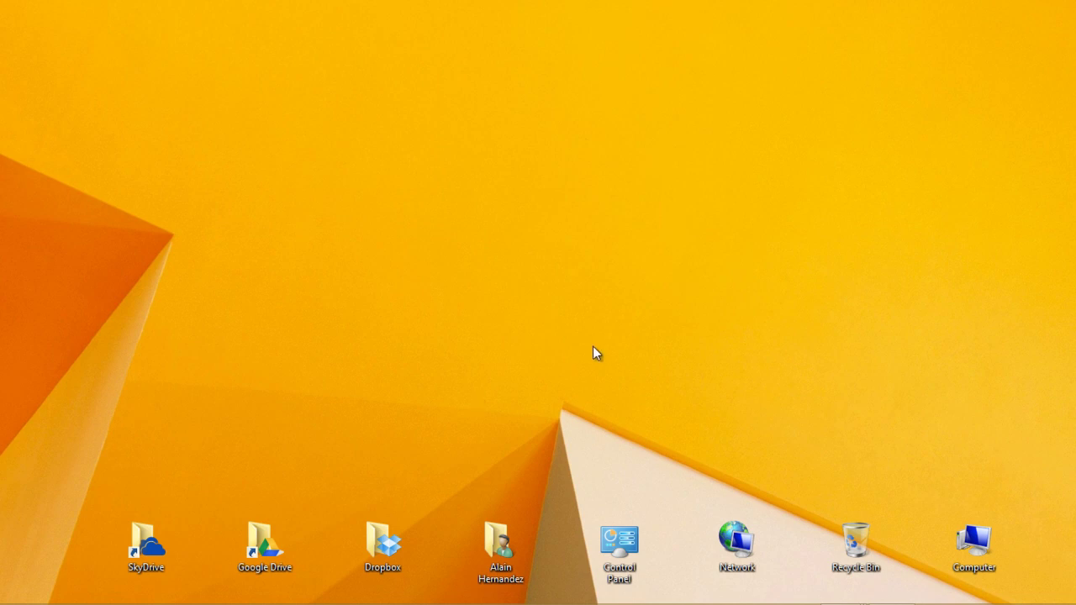
key(super)
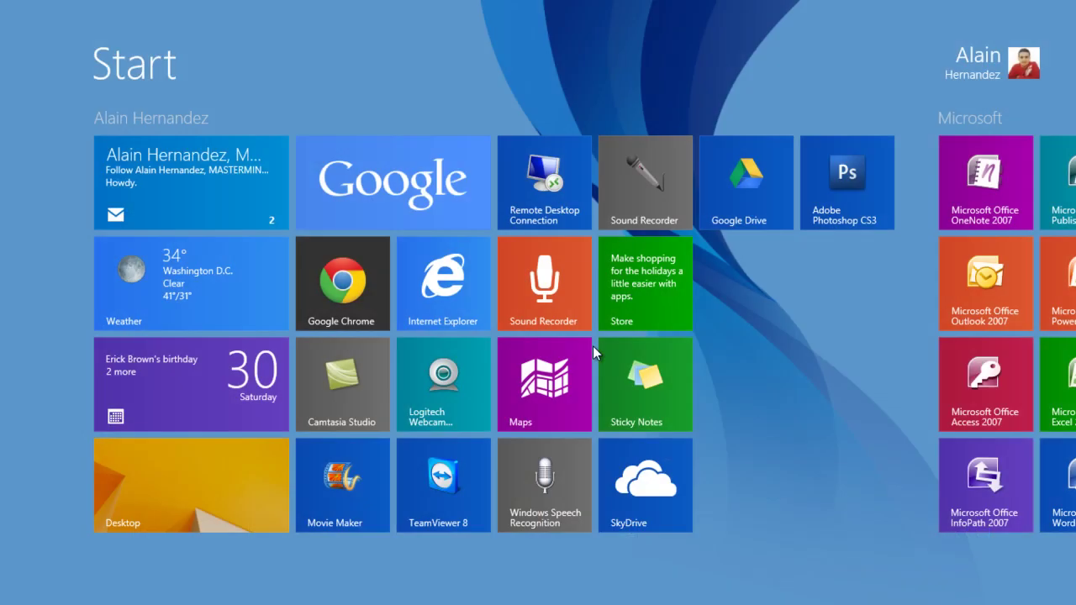